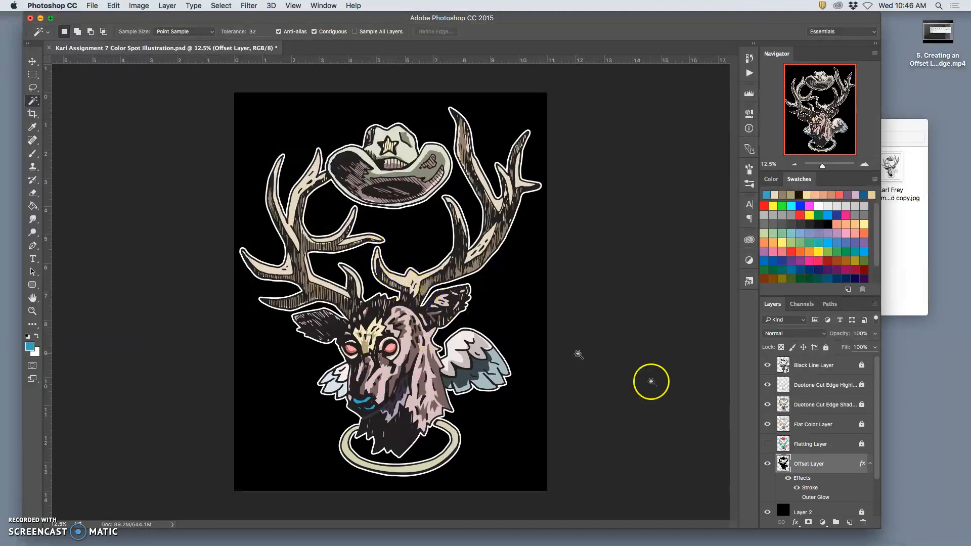
# Step: Compare the illustration against the grey and white backgrounds by toggling the visibility of Layer 2 and Layer 1, ending with both shown
pyautogui.scroll(-2, 804, 458)
pyautogui.click(768, 468)
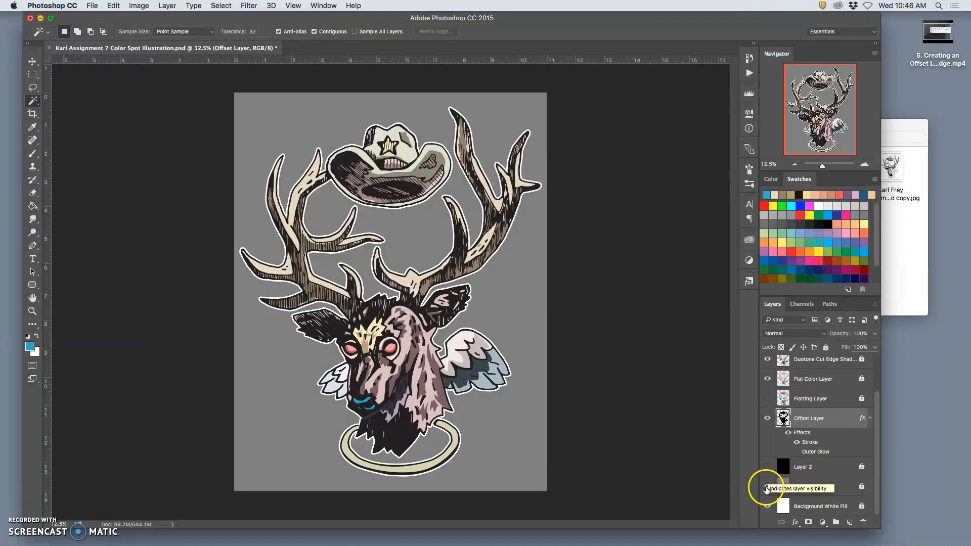
pyautogui.click(767, 487)
pyautogui.click(767, 488)
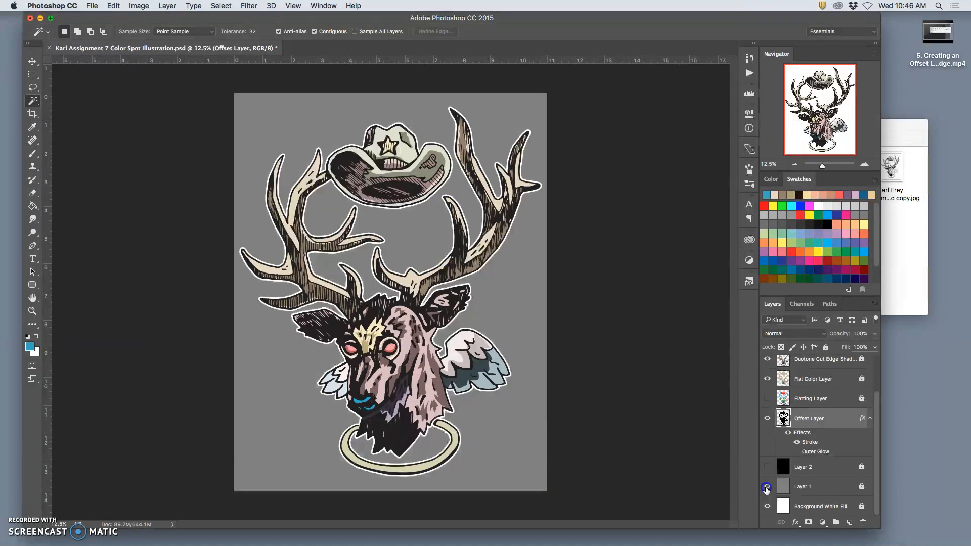
pyautogui.click(768, 468)
# Step: Show the Offset Layer's Outer Glow effect and hide its Stroke effect
pyautogui.click(796, 451)
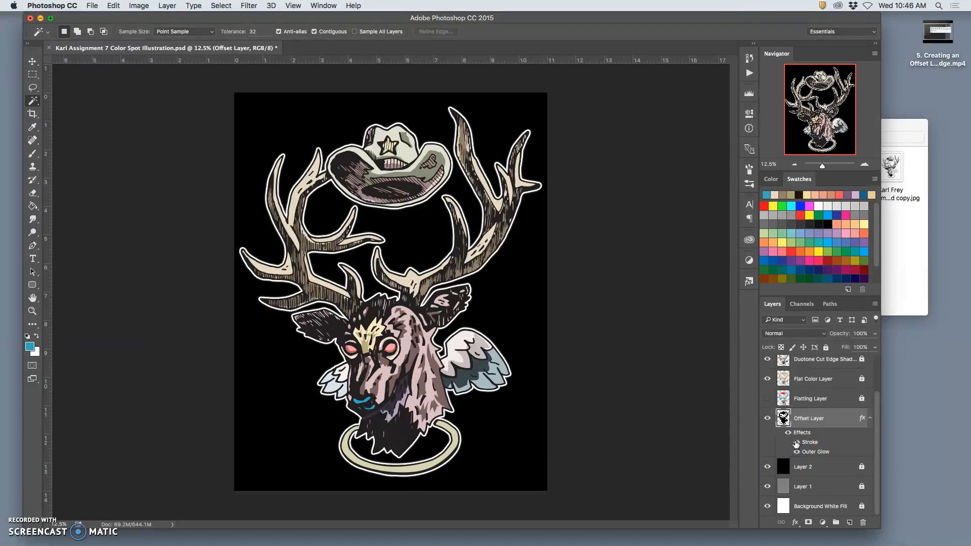
pyautogui.press('super+equal')
pyautogui.press('super+equal')
pyautogui.press('super+equal')
pyautogui.scroll(-3, 577, 425)
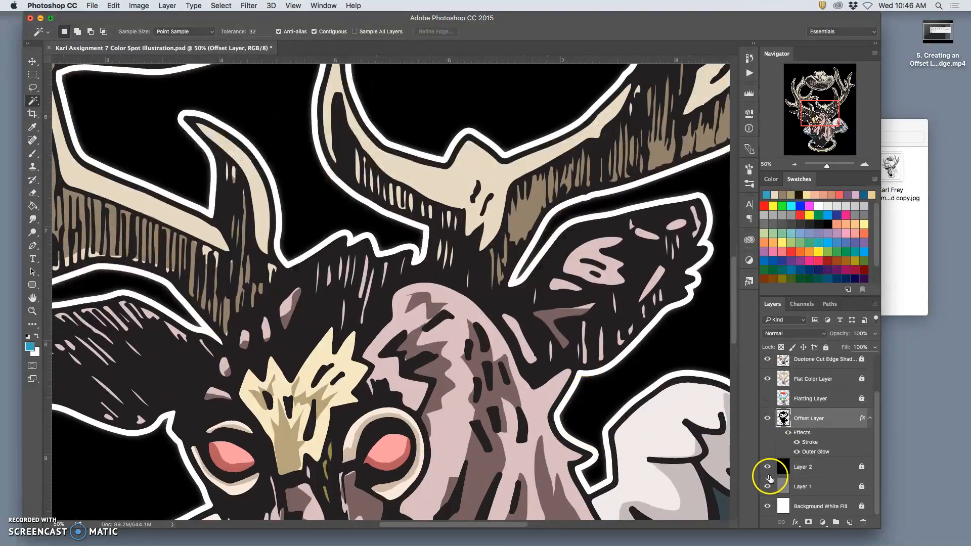
pyautogui.click(797, 442)
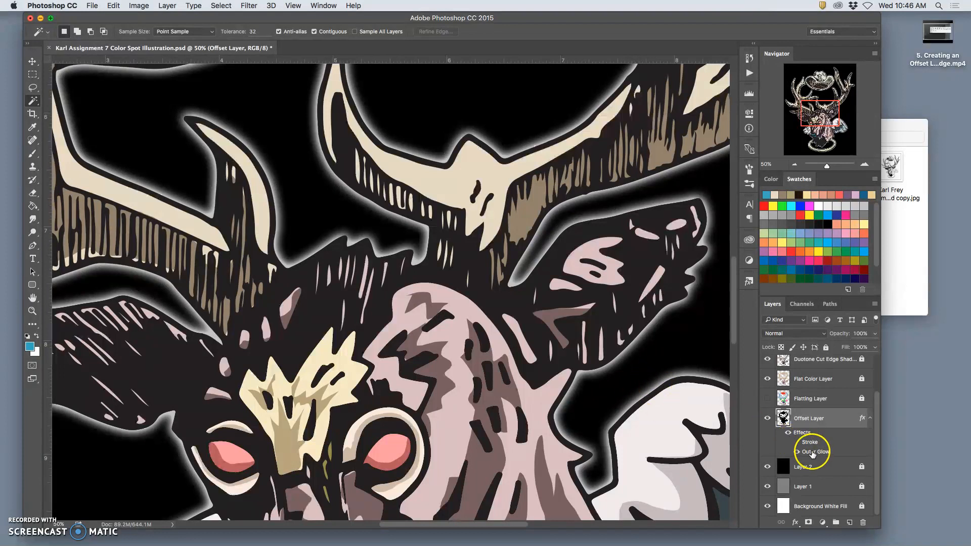
# Step: Set the Offset Layer's Outer Glow size to 84 px and re-enable its Stroke in the layer style settings
pyautogui.doubleClick(811, 453)
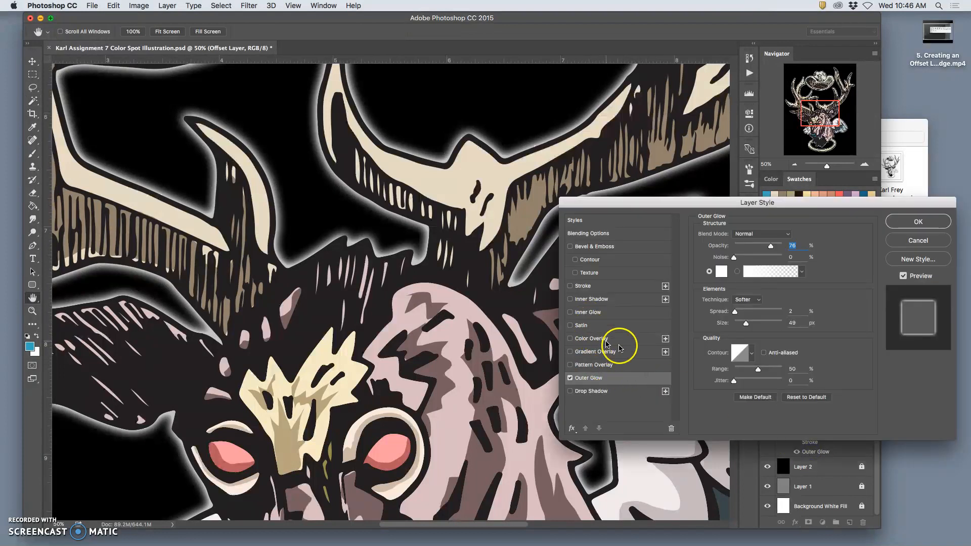
pyautogui.moveTo(746, 324); pyautogui.dragTo(754, 326)
pyautogui.press('super+minus')
pyautogui.press('super+minus')
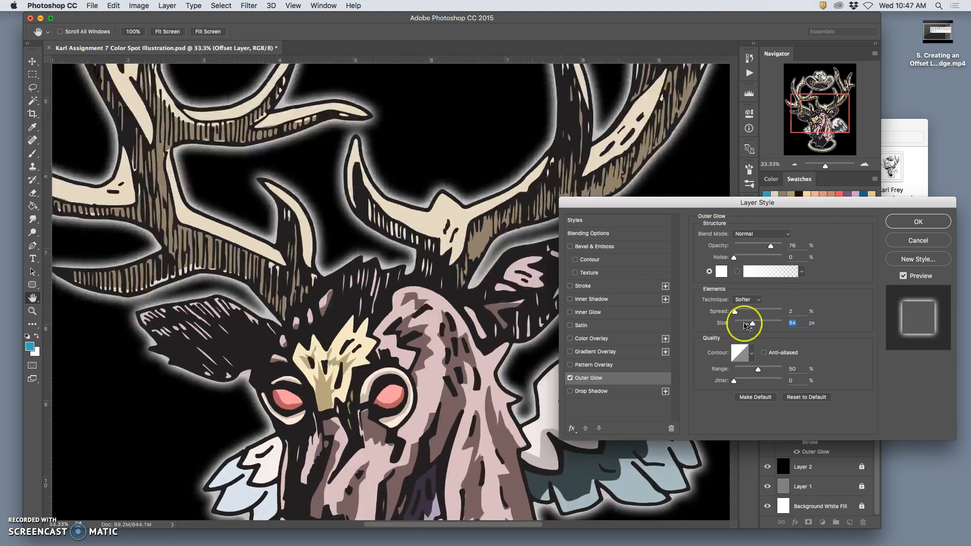
pyautogui.click(571, 287)
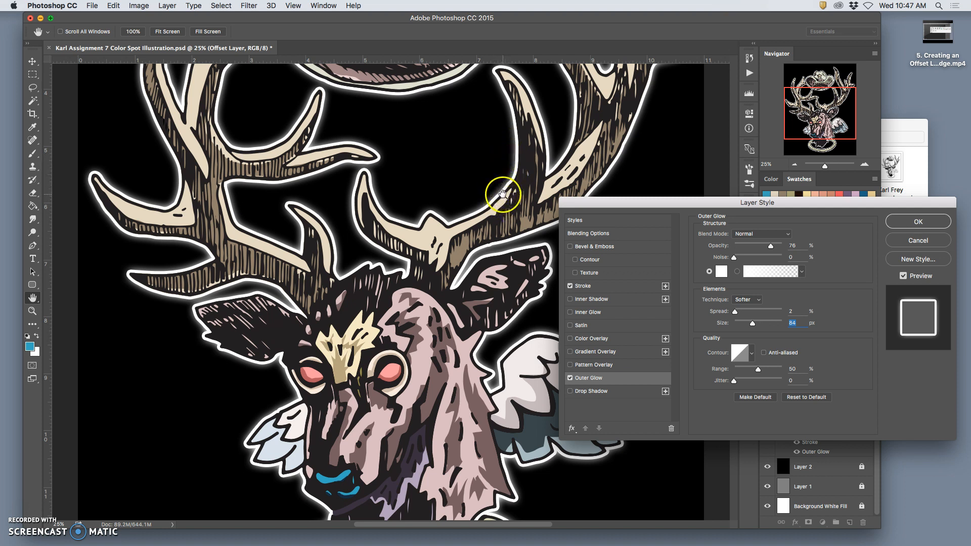
pyautogui.keyDown('super'); pyautogui.click(510, 202); pyautogui.keyUp('super')
pyautogui.keyDown('super'); pyautogui.click(510, 202); pyautogui.keyUp('super')
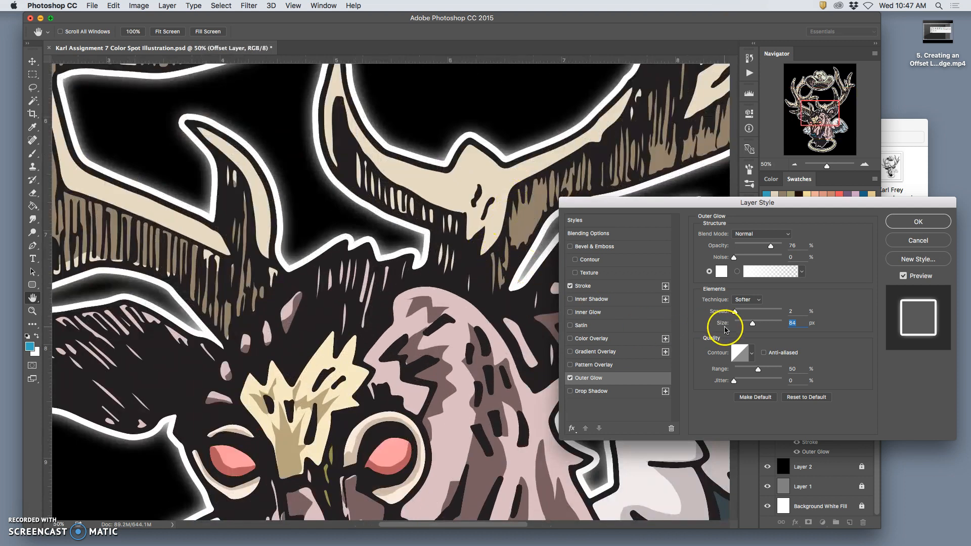
# Step: Reduce the Outer Glow size to 43 px, compare it with the Stroke off and on, and apply the layer style
pyautogui.moveTo(753, 327); pyautogui.dragTo(746, 327)
pyautogui.click(571, 286)
pyautogui.click(570, 287)
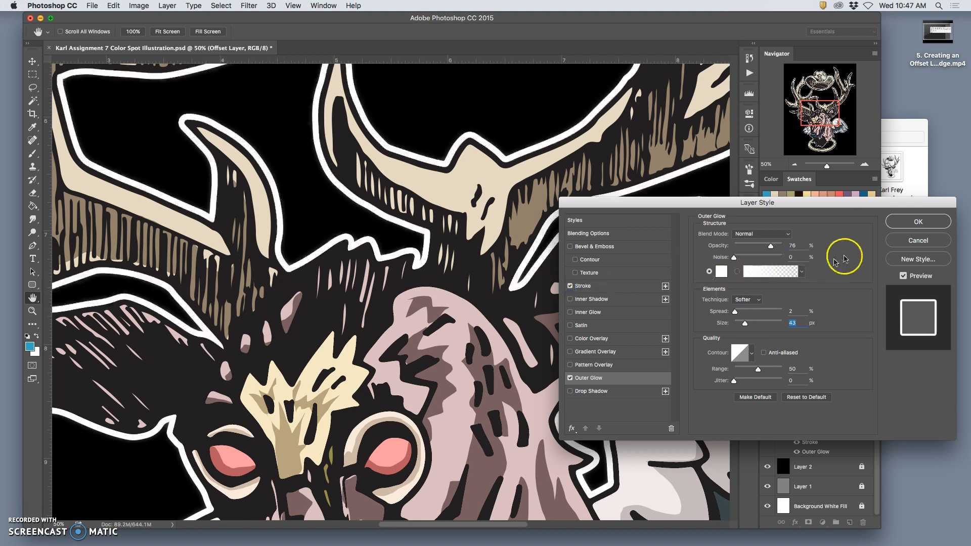
pyautogui.click(904, 218)
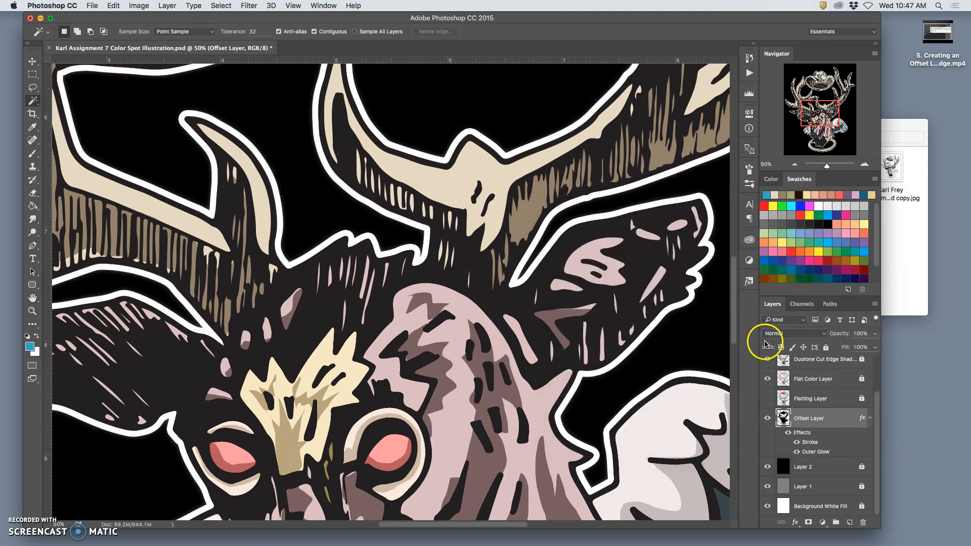
# Step: Save the illustration document
pyautogui.hotkey('ctrl', '-')
pyautogui.hotkey('ctrl', '-')
pyautogui.hotkey('ctrl', '-')
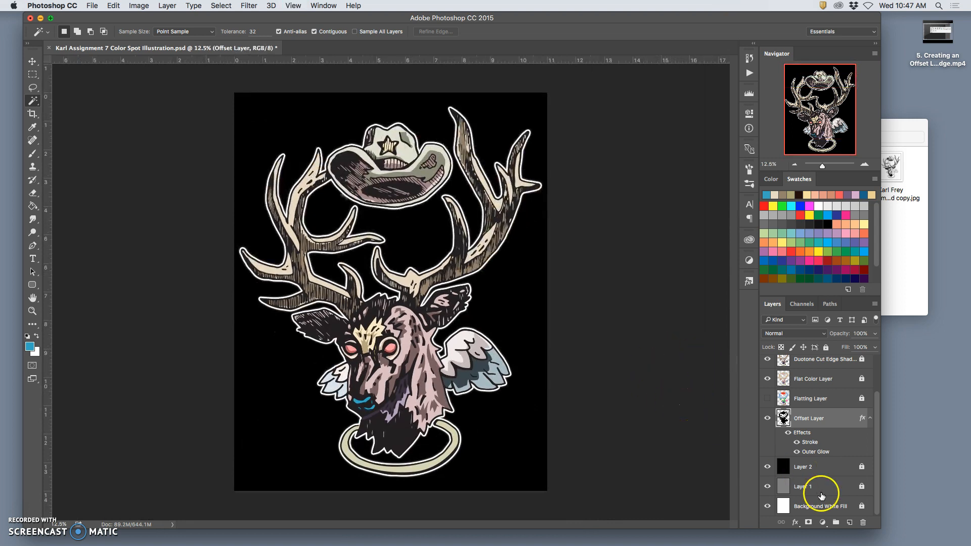
pyautogui.press('super+s')
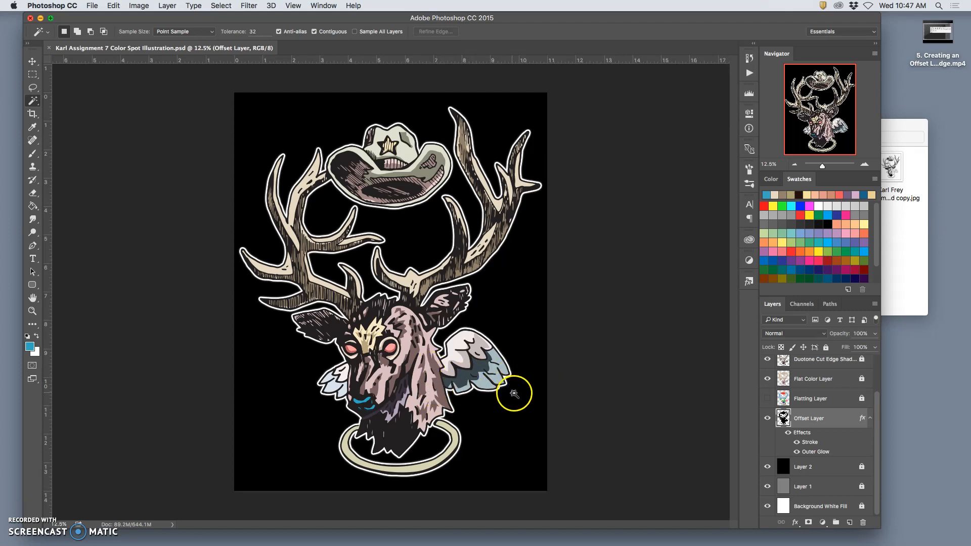
# Step: Hide Layer 2, Layer 1 and Background White Fill so the artwork sits on transparency
pyautogui.click(767, 467)
pyautogui.click(767, 487)
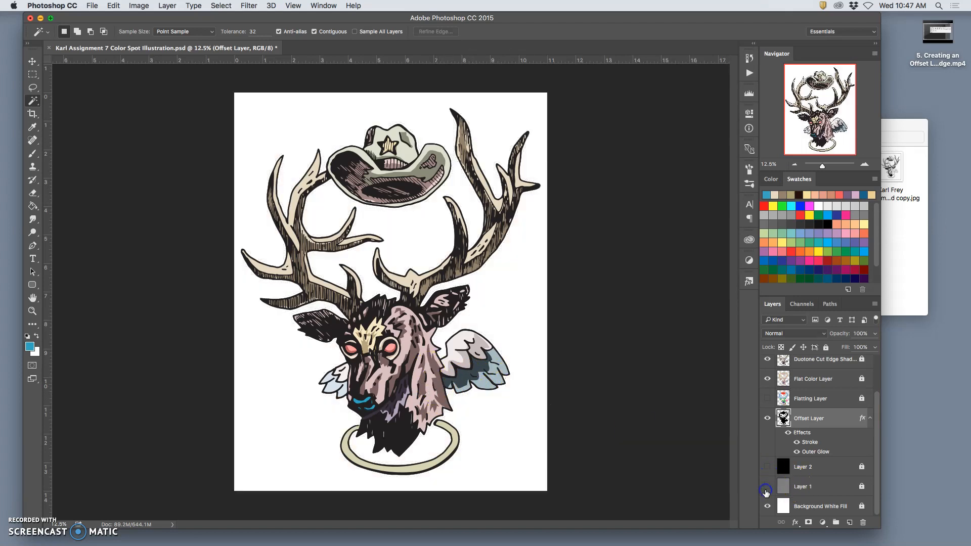
pyautogui.click(767, 507)
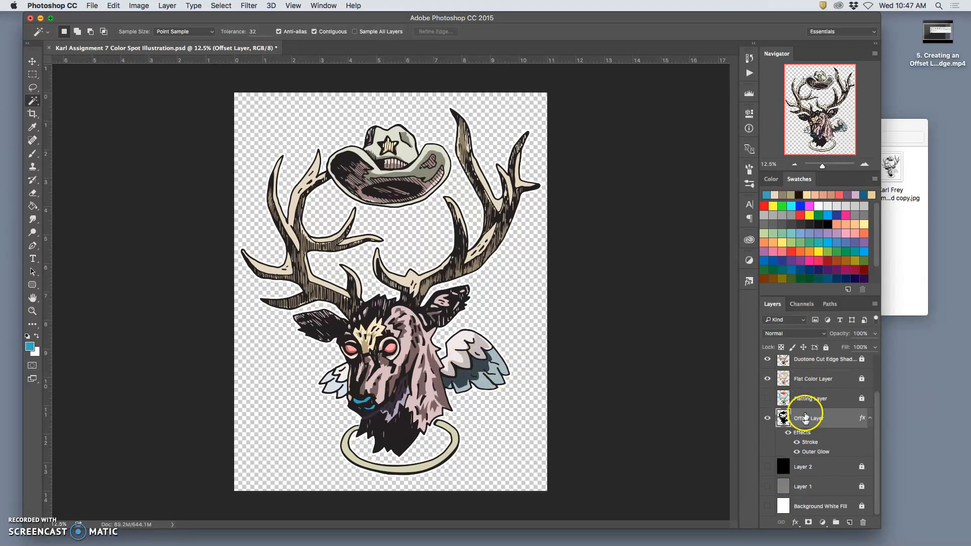
# Step: Examine the edge of the white offset outline around the antlers and head against the transparent background
pyautogui.press('super+equal')
pyautogui.press('super+equal')
pyautogui.press('super+equal')
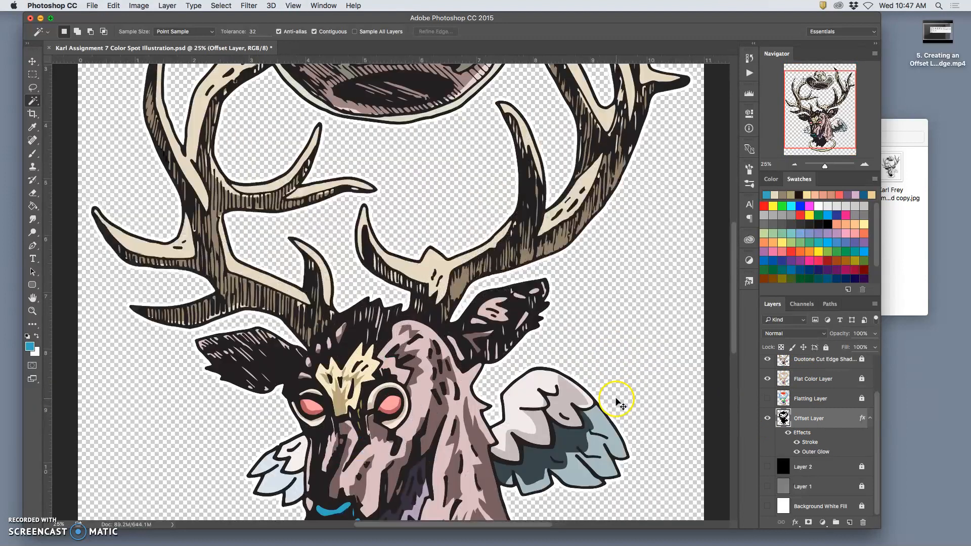
pyautogui.press('super+equal')
pyautogui.press('super+equal')
pyautogui.press('super+equal')
pyautogui.press('super+equal')
pyautogui.press('super+equal')
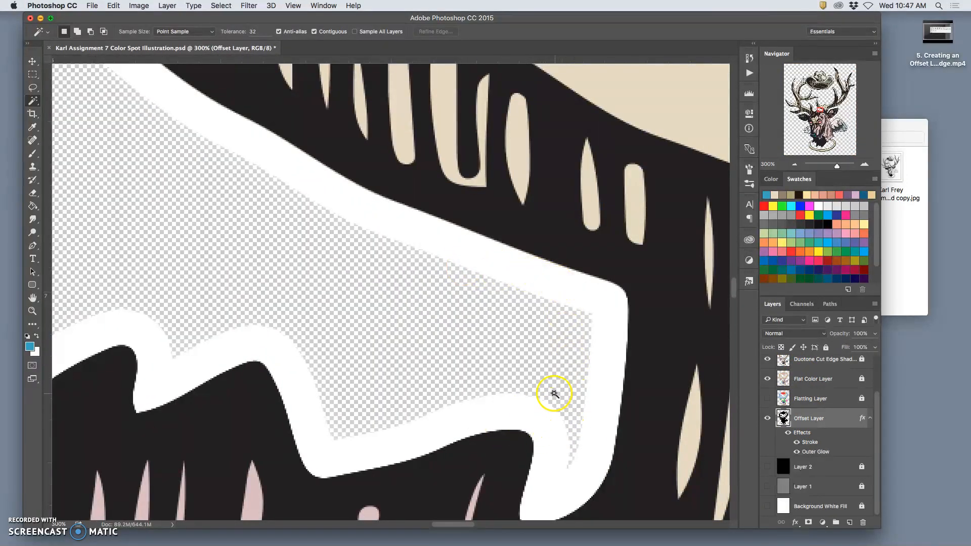
pyautogui.press('super+minus')
pyautogui.press('super+minus')
pyautogui.press('super+minus')
pyautogui.press('super+minus')
pyautogui.press('super+minus')
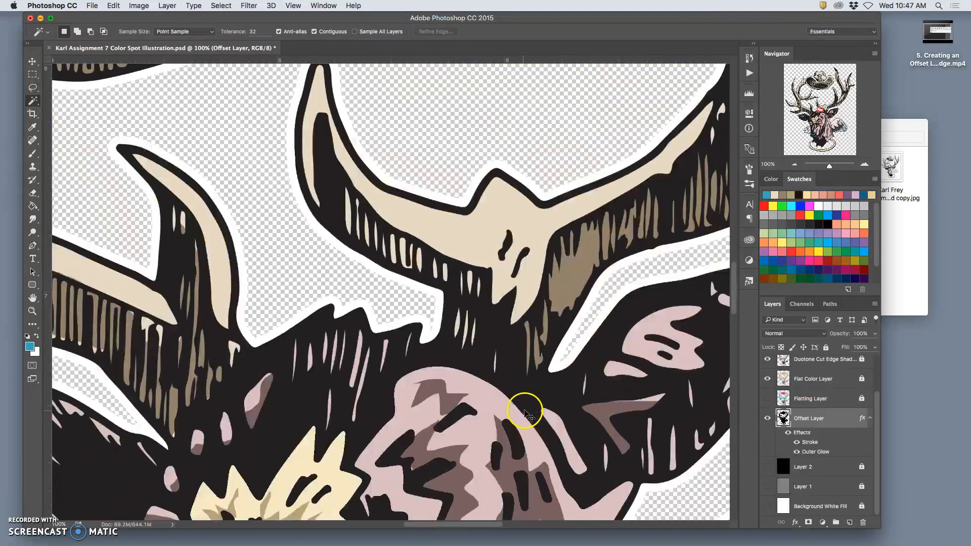
pyautogui.press('super+minus')
pyautogui.press('super+minus')
pyautogui.press('super+minus')
pyautogui.press('super+minus')
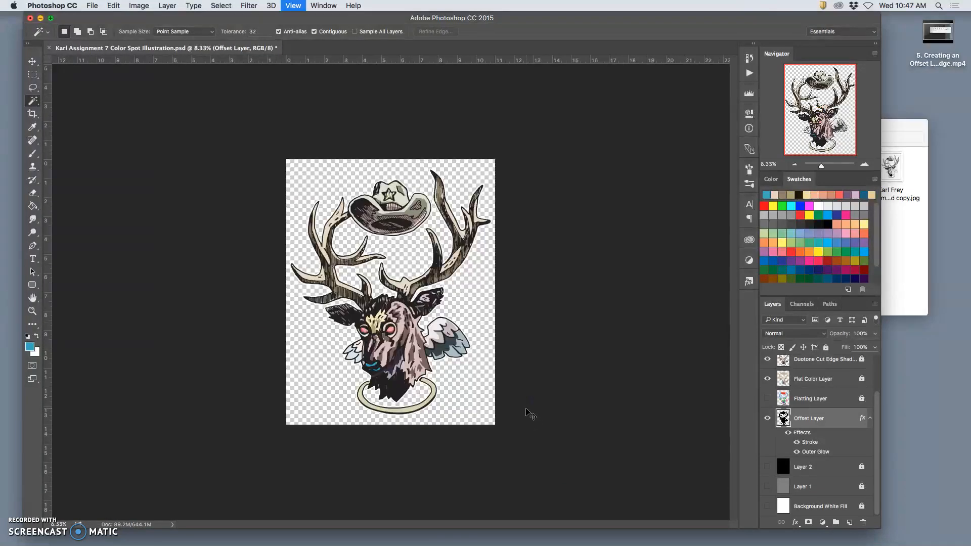
pyautogui.press('super+plus')
# Step: Start saving a copy of the illustration under a new name, choosing PNG as the format
pyautogui.click(91, 6)
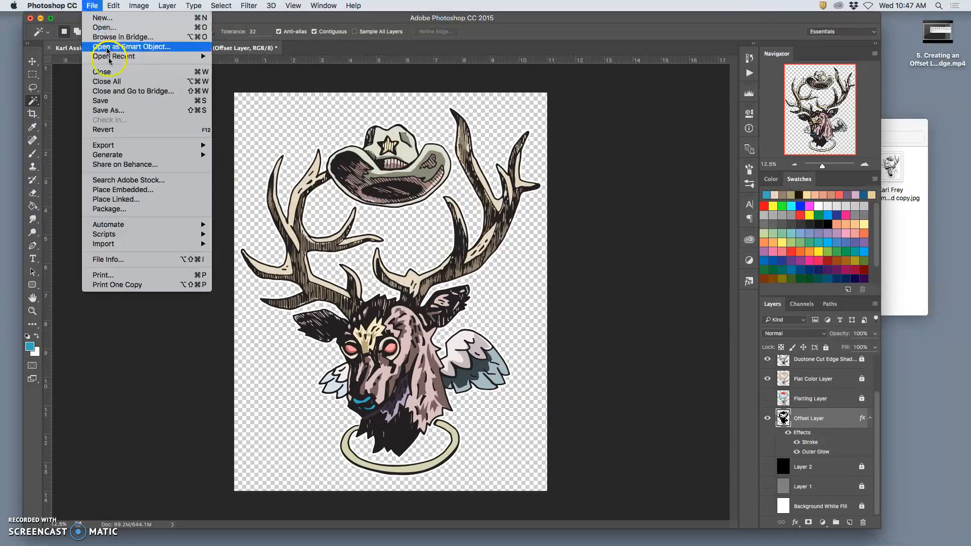
pyautogui.click(122, 139)
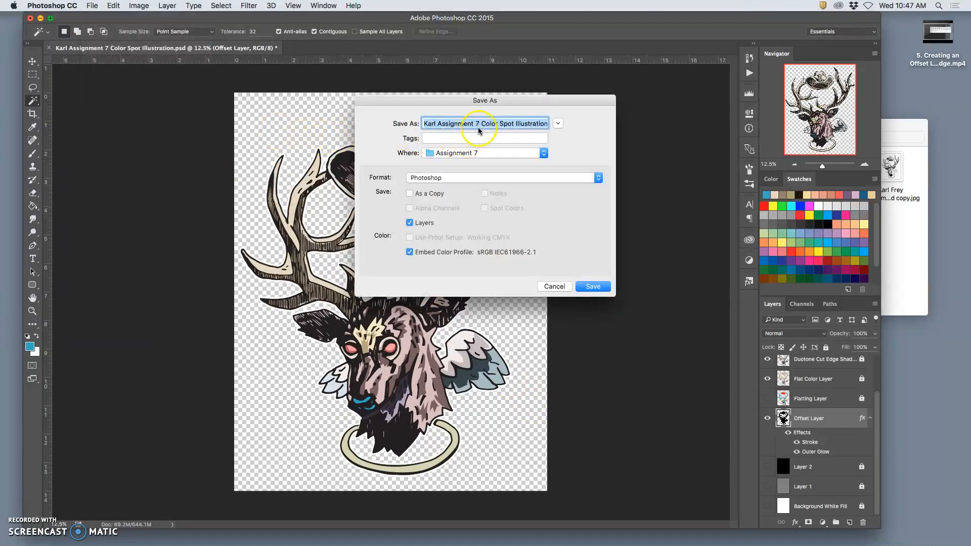
pyautogui.click(463, 179)
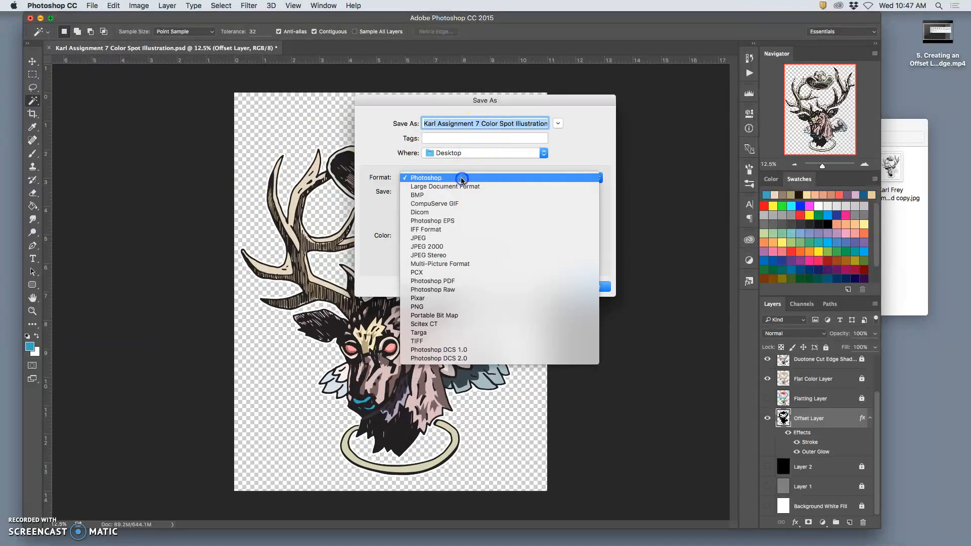
pyautogui.click(460, 307)
# Step: Append "Duotone Cut Edge" to the PNG's file name, save it to the Desktop and accept the PNG options
pyautogui.moveTo(483, 126); pyautogui.dragTo(584, 126)
pyautogui.click(513, 124)
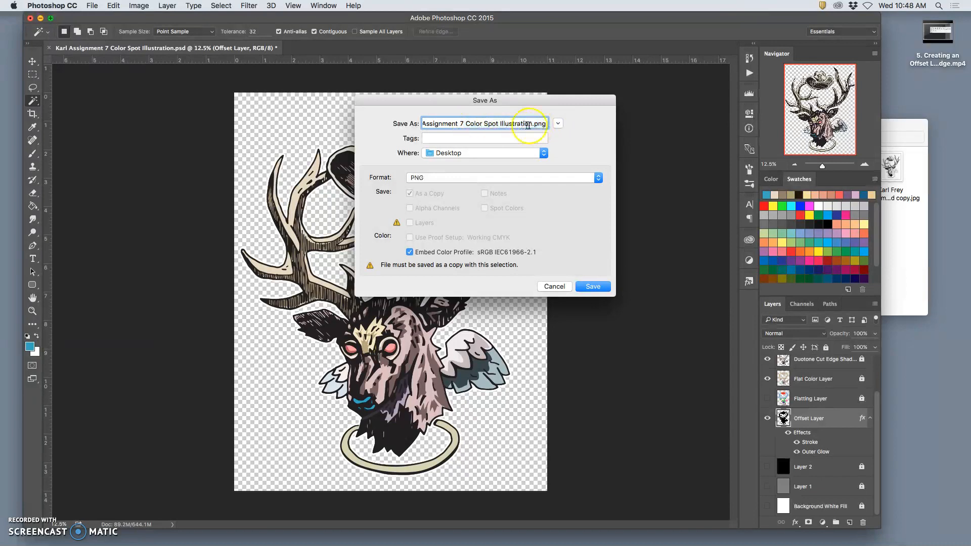
pyautogui.write('Duotone Cut Edge')
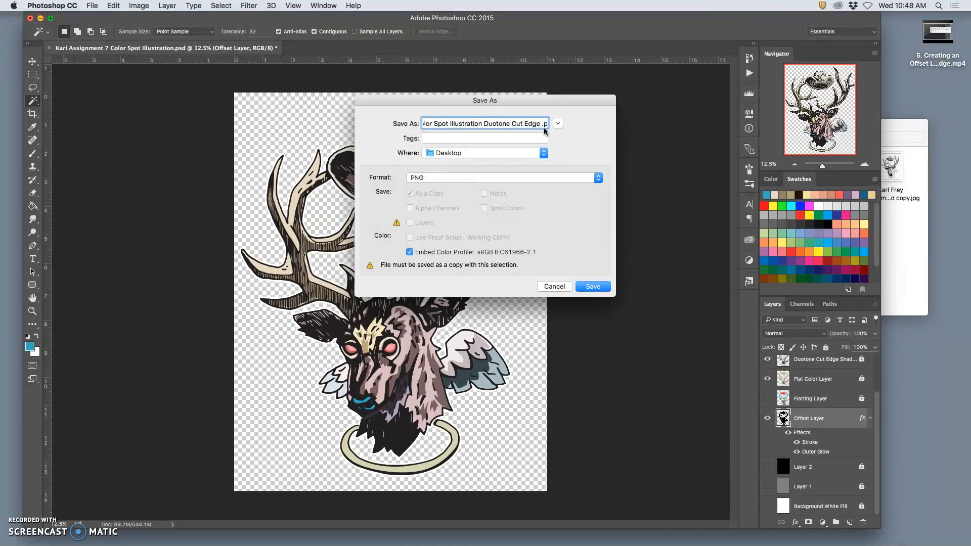
pyautogui.write(' Color')
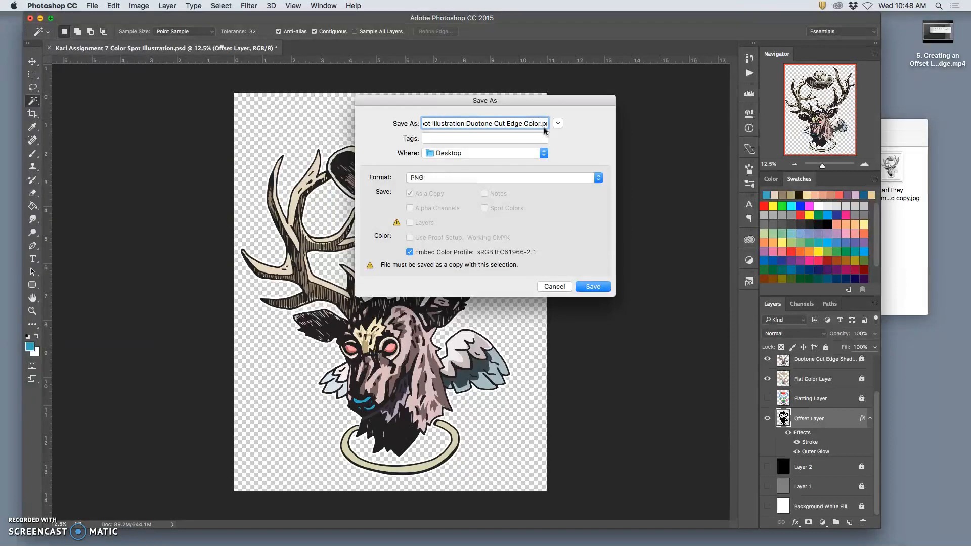
pyautogui.press('BackSpace')
pyautogui.press('BackSpace')
pyautogui.press('BackSpace')
pyautogui.press('BackSpace')
pyautogui.press('BackSpace')
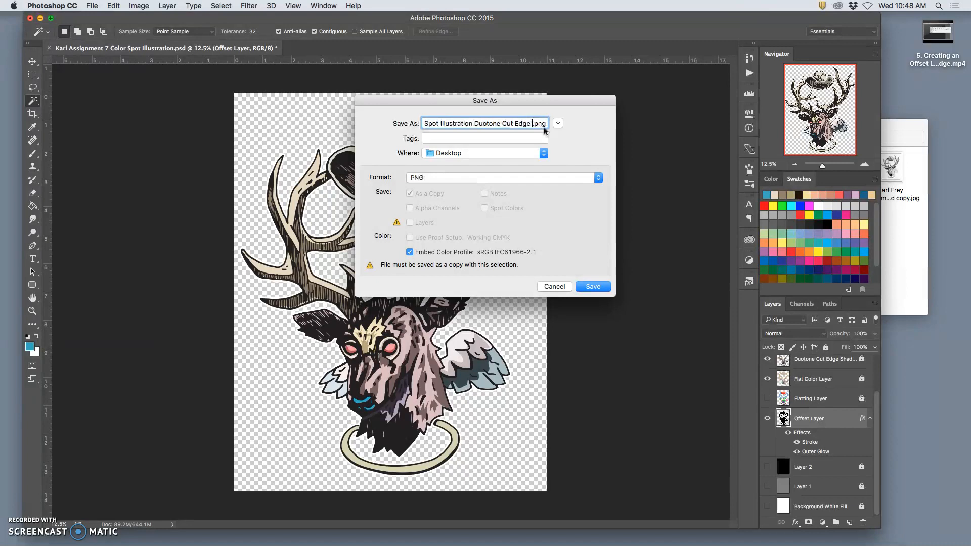
pyautogui.click(593, 286)
pyautogui.click(521, 182)
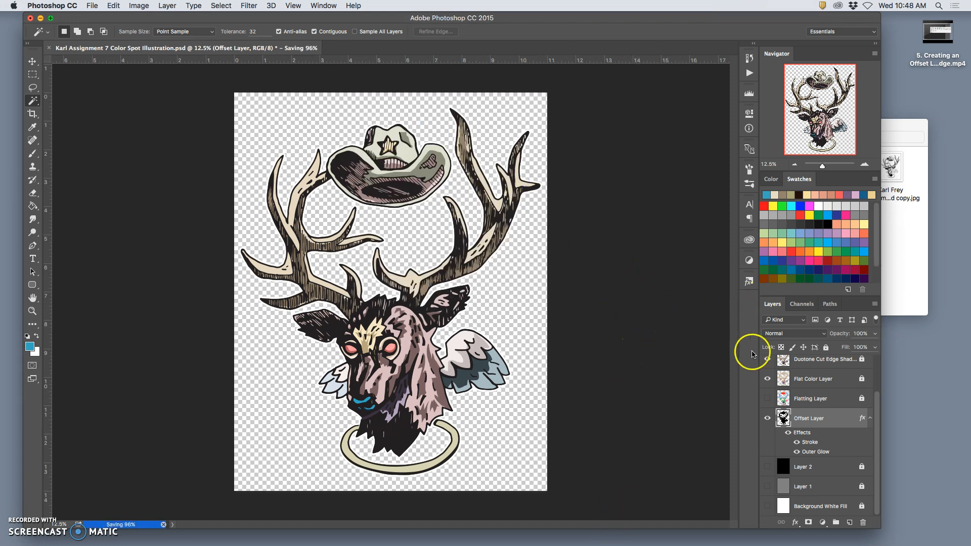
# Step: Switch to Google Chrome, open the bookmarked CAS page and log in to ACES with the prefilled credentials
pyautogui.moveTo(627, 540)
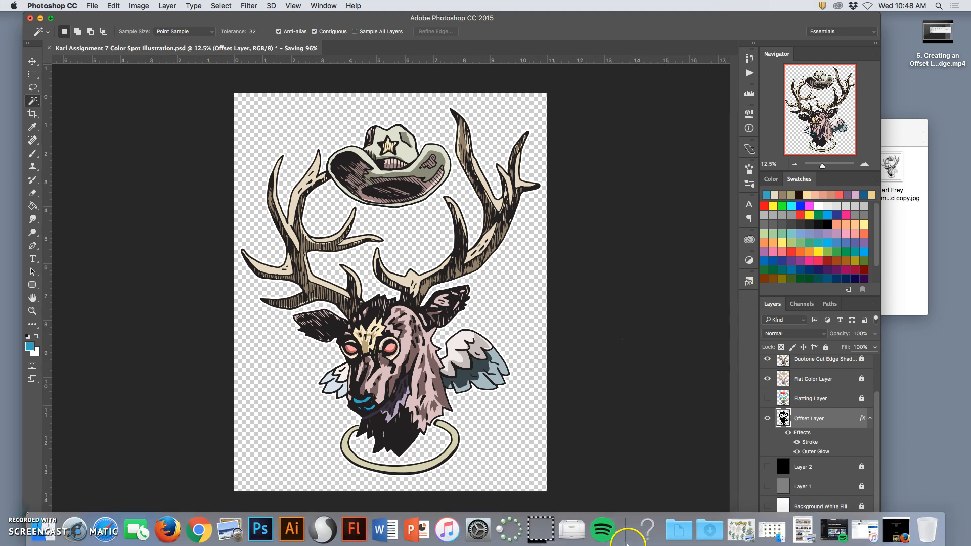
pyautogui.click(200, 527)
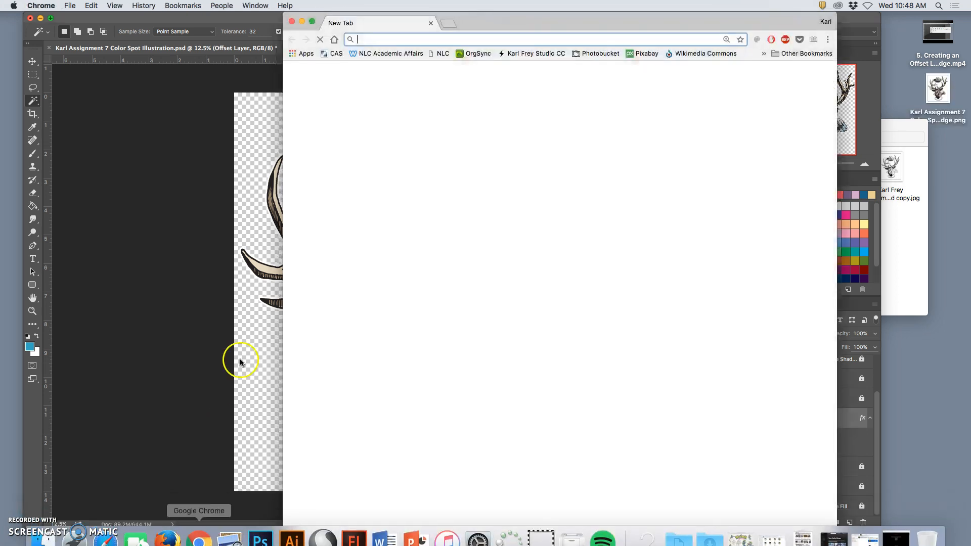
pyautogui.click(334, 54)
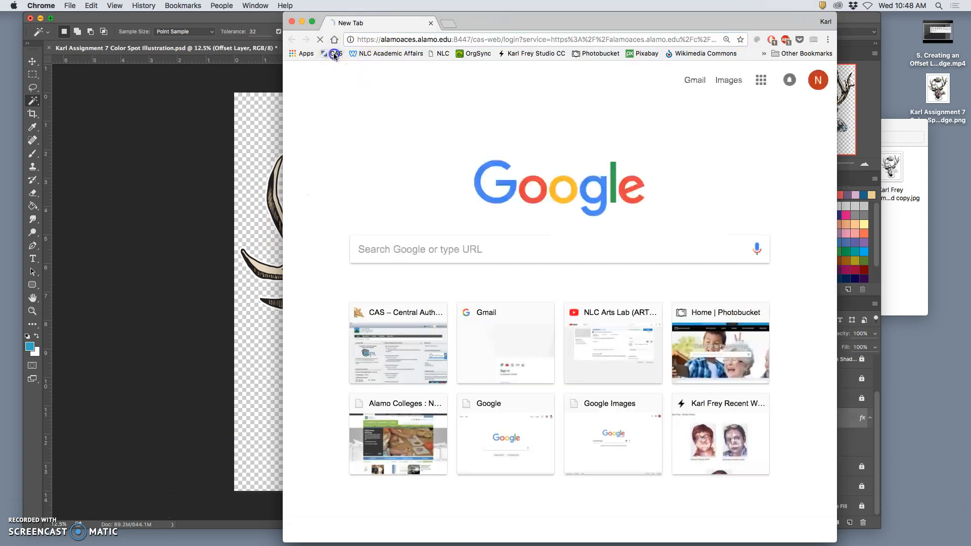
pyautogui.moveTo(538, 24); pyautogui.dragTo(455, 24)
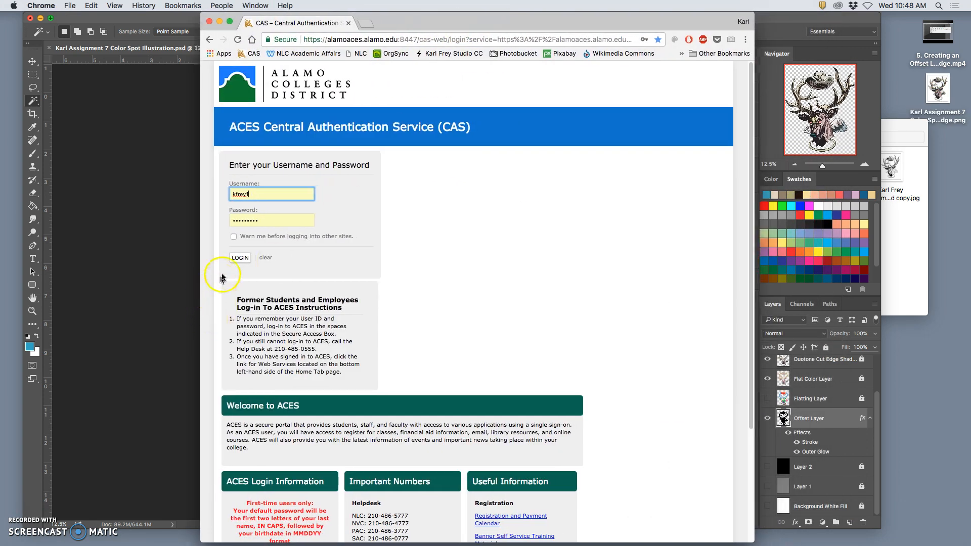
pyautogui.click(240, 258)
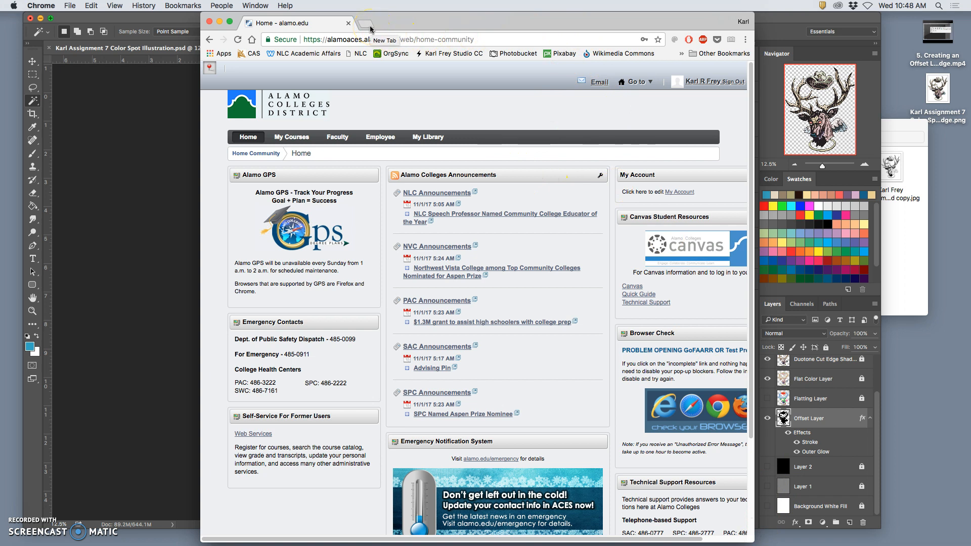
# Step: Widen the browser window slightly and open the My Courses page of the Alamo Colleges portal
pyautogui.moveTo(456, 23); pyautogui.dragTo(455, 24)
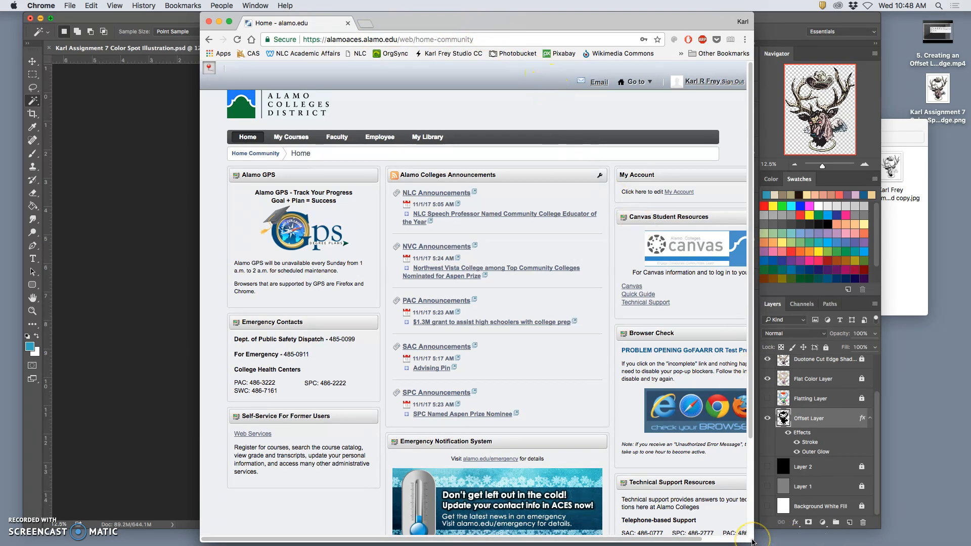
pyautogui.moveTo(758, 540); pyautogui.dragTo(782, 539)
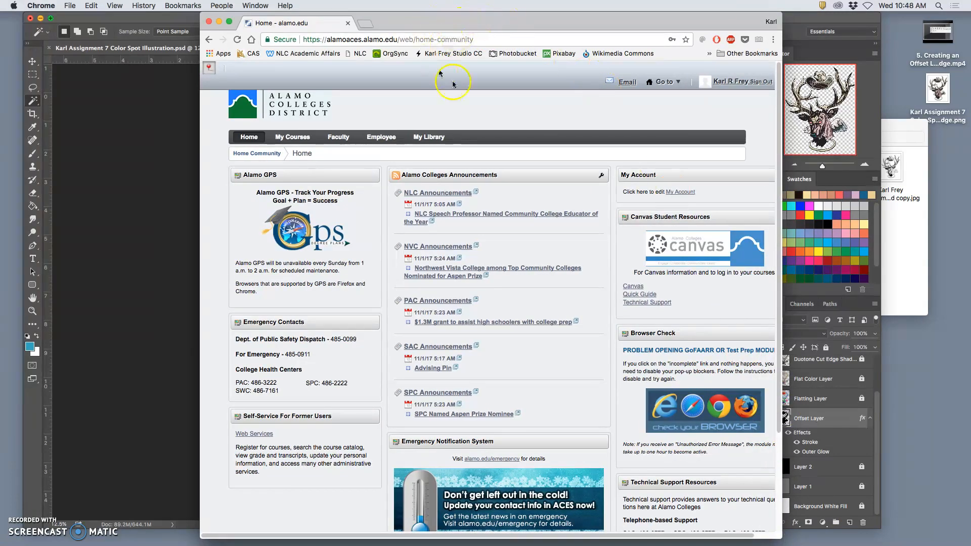
pyautogui.click(307, 143)
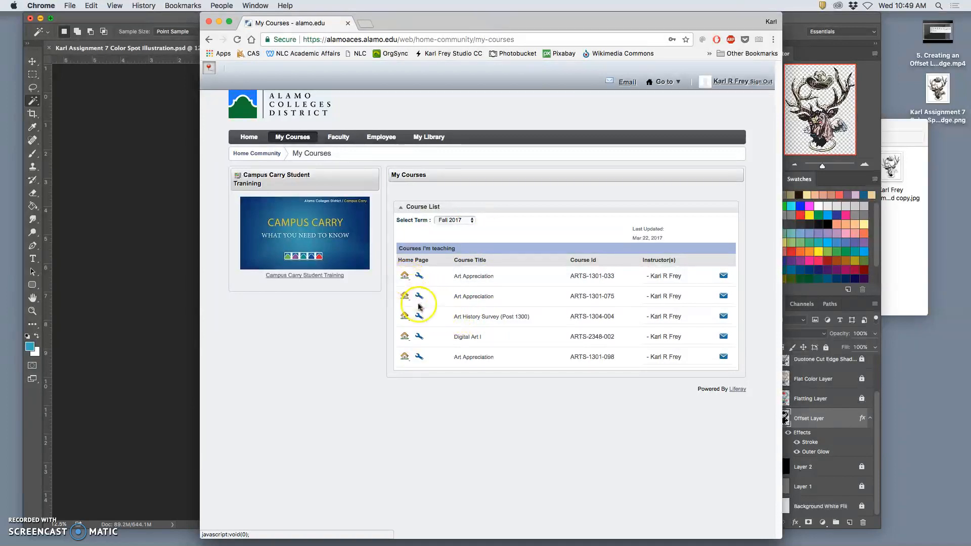
# Step: Open the Digital Art I course from the Fall 2017 list and go to its Links page
pyautogui.click(404, 336)
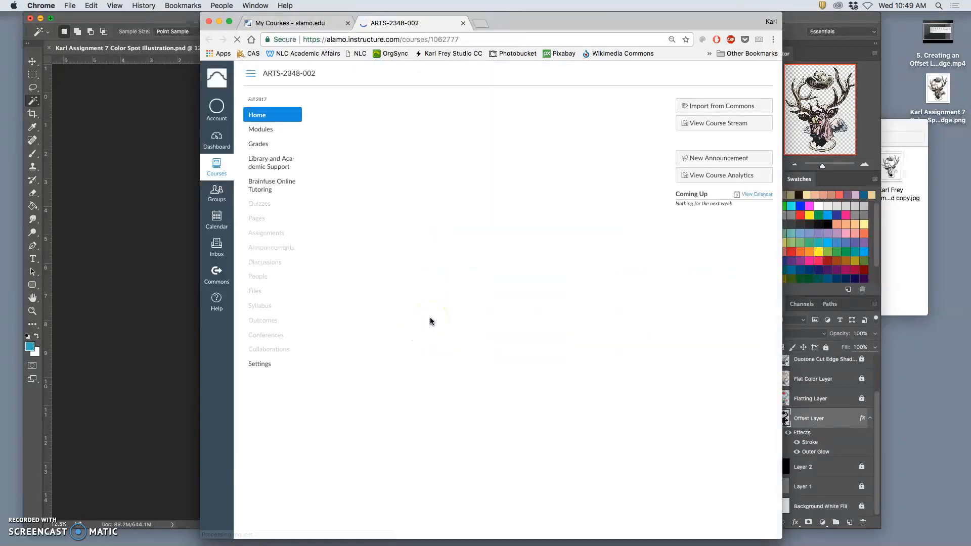
pyautogui.scroll(-10, 506, 303)
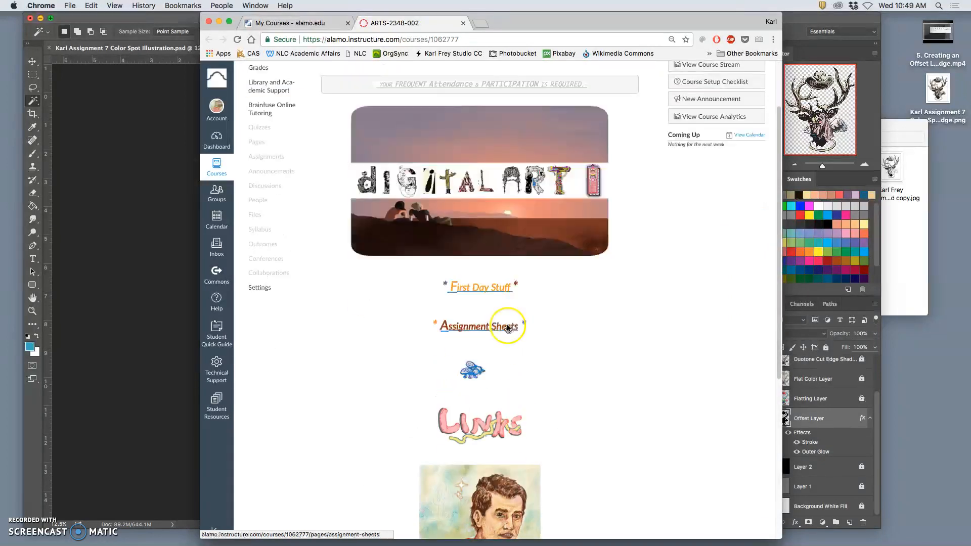
pyautogui.scroll(3, 507, 323)
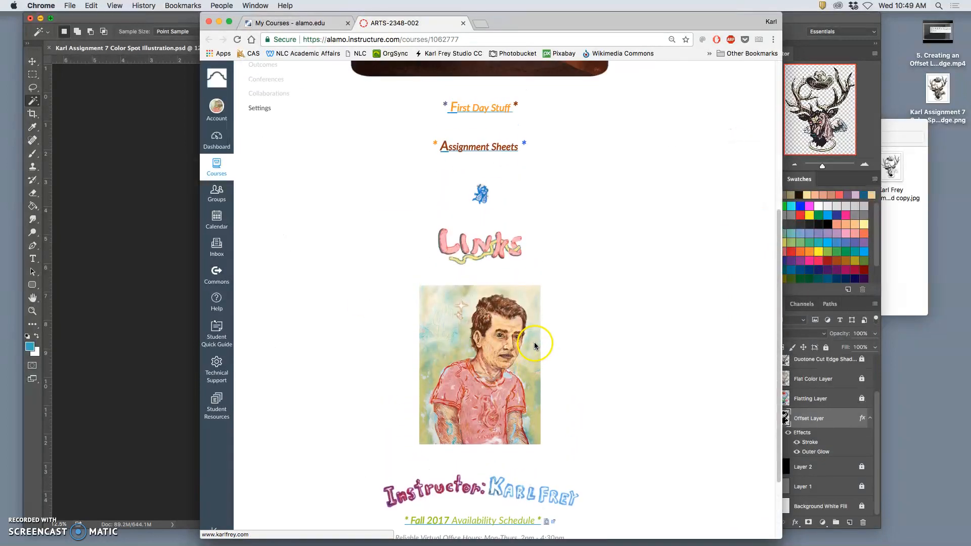
pyautogui.click(493, 273)
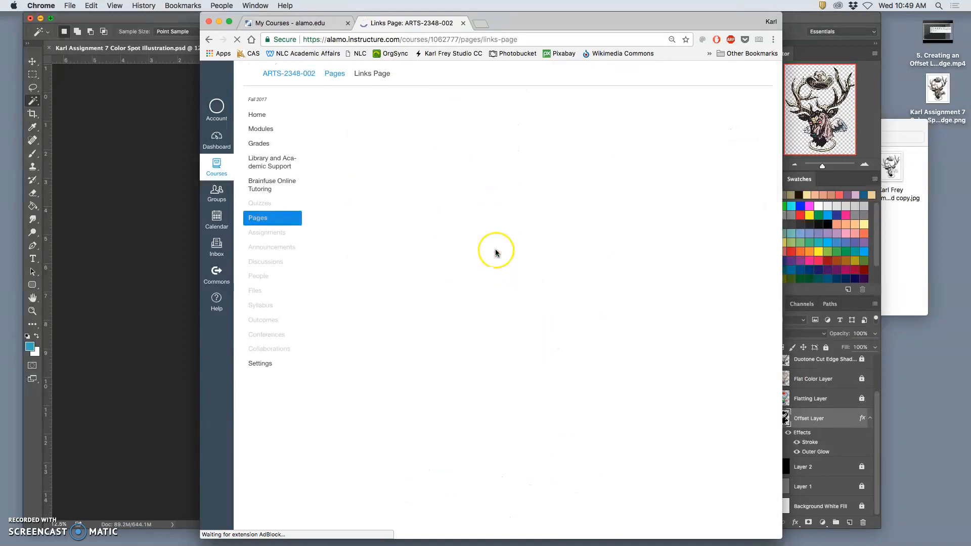
# Step: Open Redbubble.com from the course links and look over its page about selling art
pyautogui.scroll(-5, 551, 269)
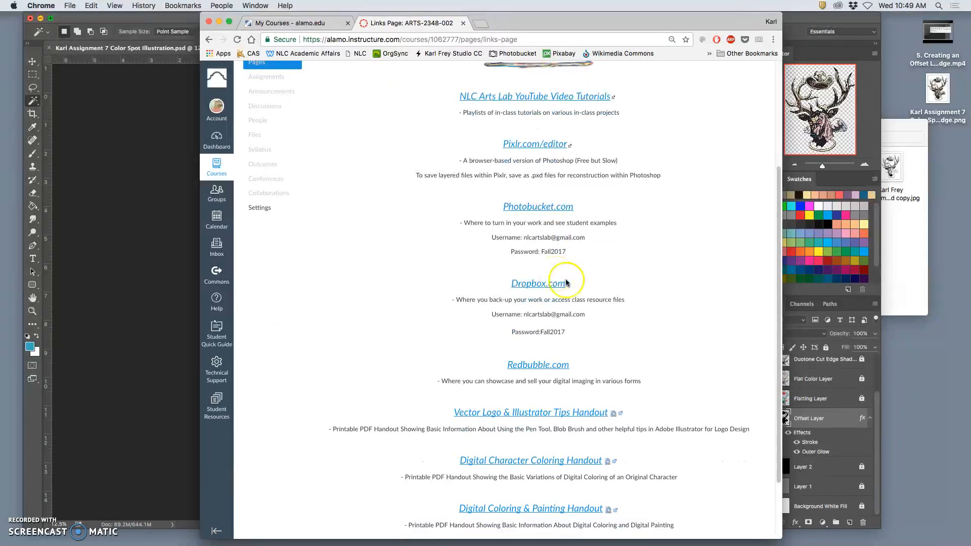
pyautogui.click(534, 366)
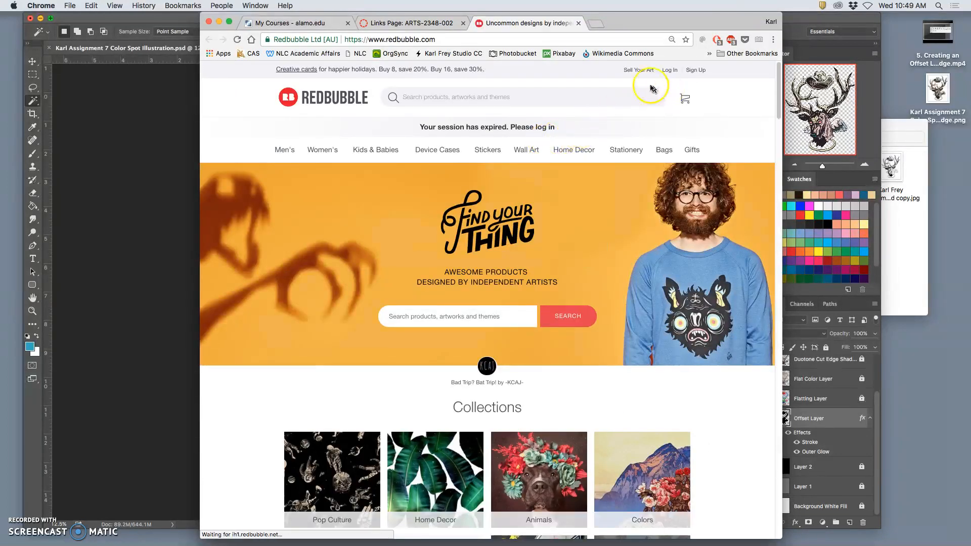
pyautogui.click(640, 71)
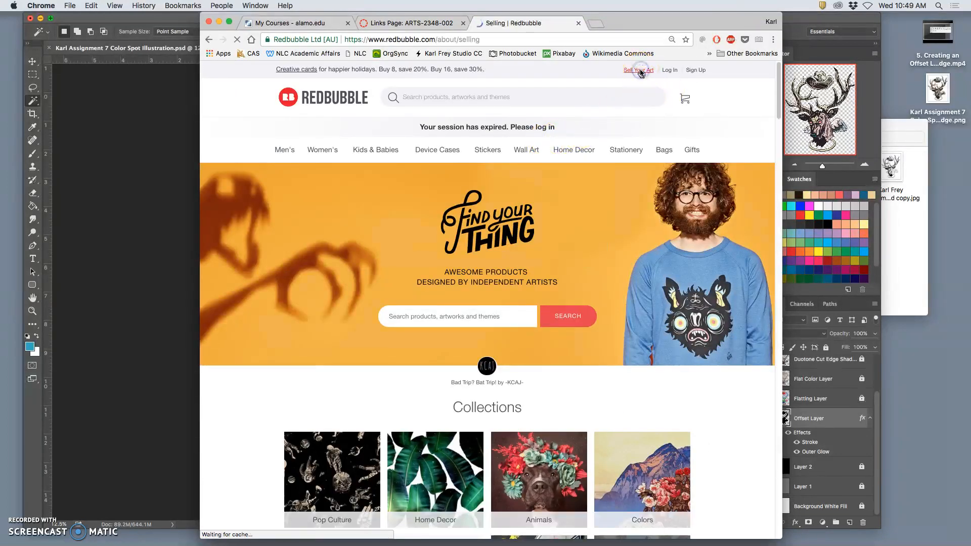
pyautogui.scroll(-9, 637, 235)
pyautogui.scroll(9, 638, 236)
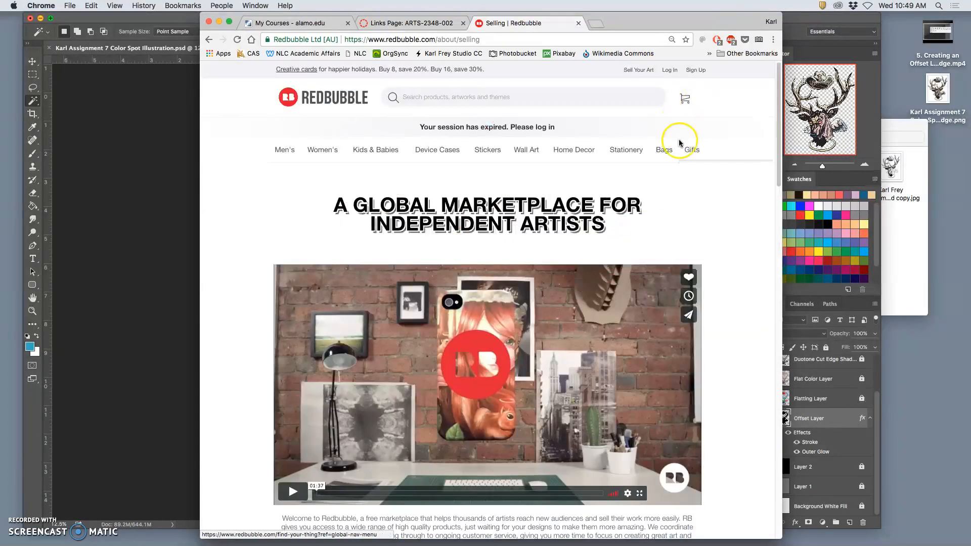
# Step: View and dismiss the Redbubble sign-up form, then log in to the existing account with the prefilled credentials
pyautogui.click(696, 70)
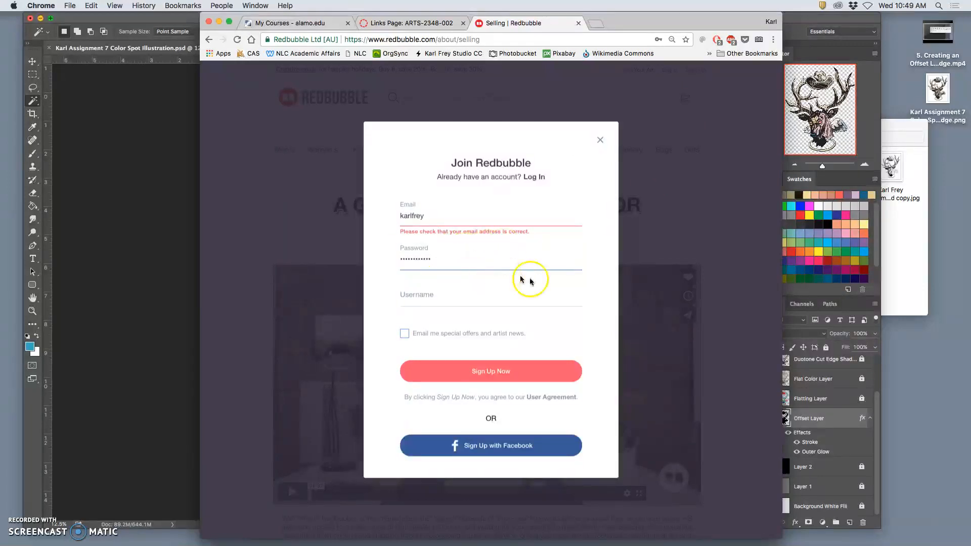
pyautogui.click(600, 140)
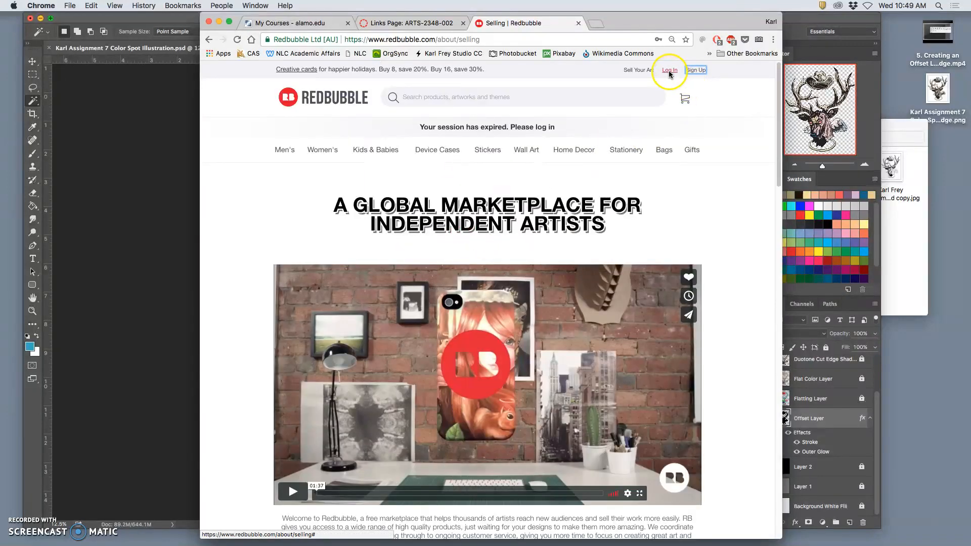
pyautogui.click(670, 70)
pyautogui.click(496, 362)
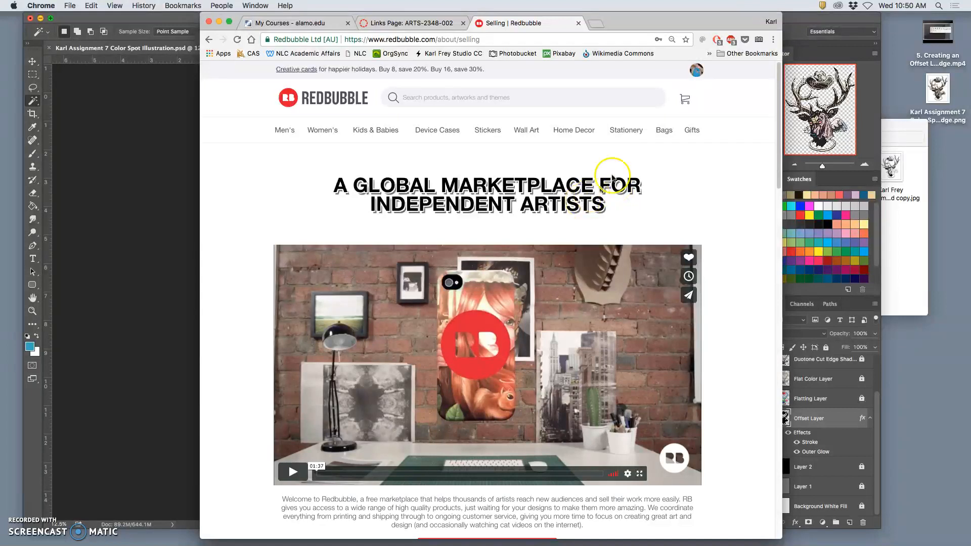
# Step: Open the account's own Redbubble profile and look through its collections and recently added works
pyautogui.moveTo(695, 74)
pyautogui.click(647, 106)
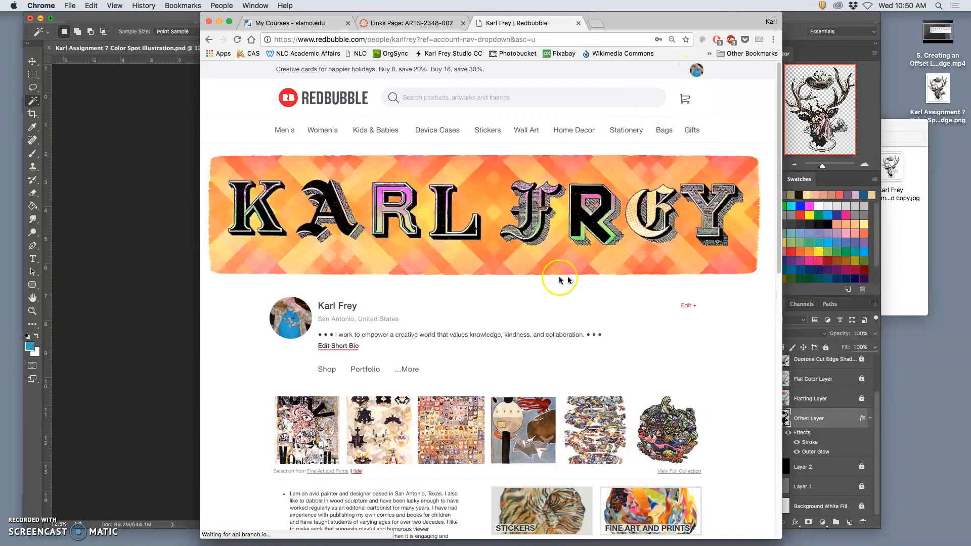
pyautogui.scroll(-6, 665, 317)
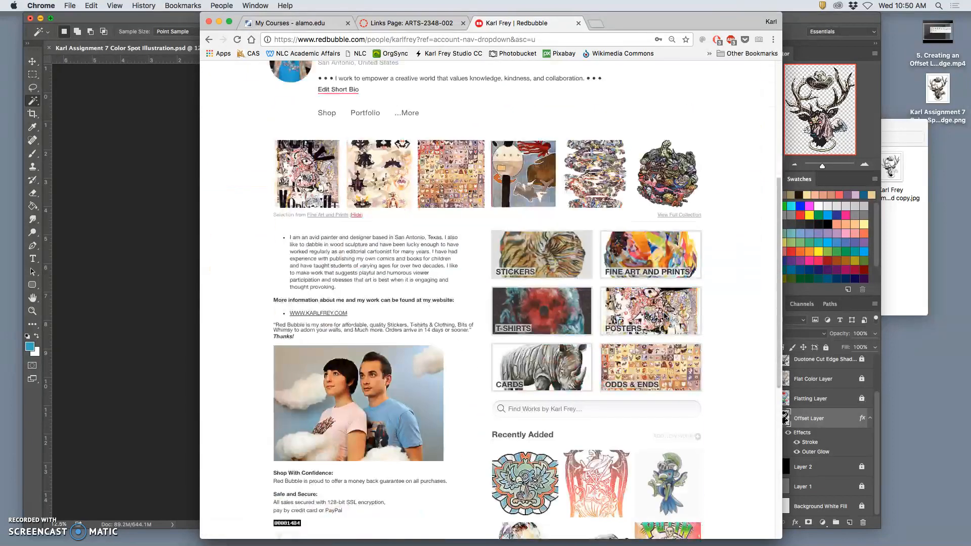
pyautogui.scroll(-3, 673, 316)
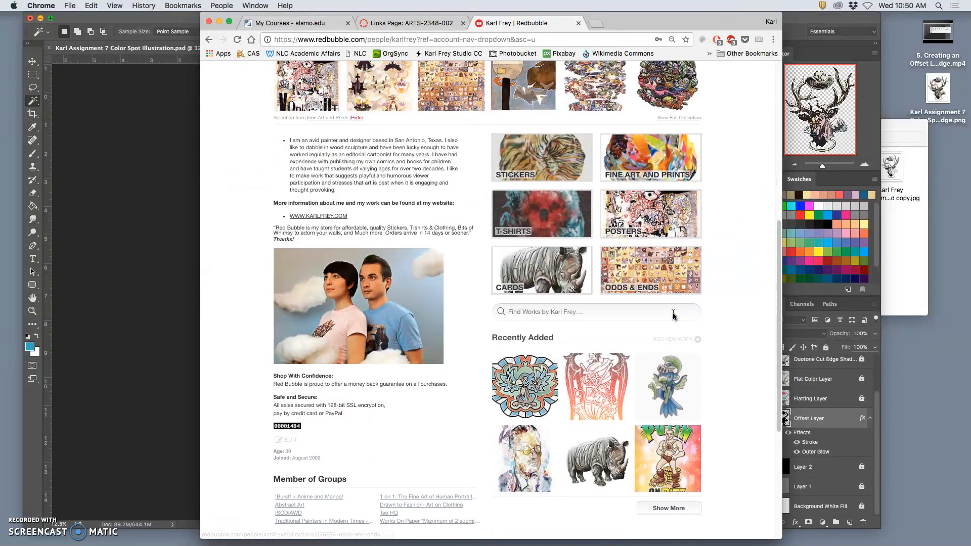
pyautogui.scroll(3, 673, 315)
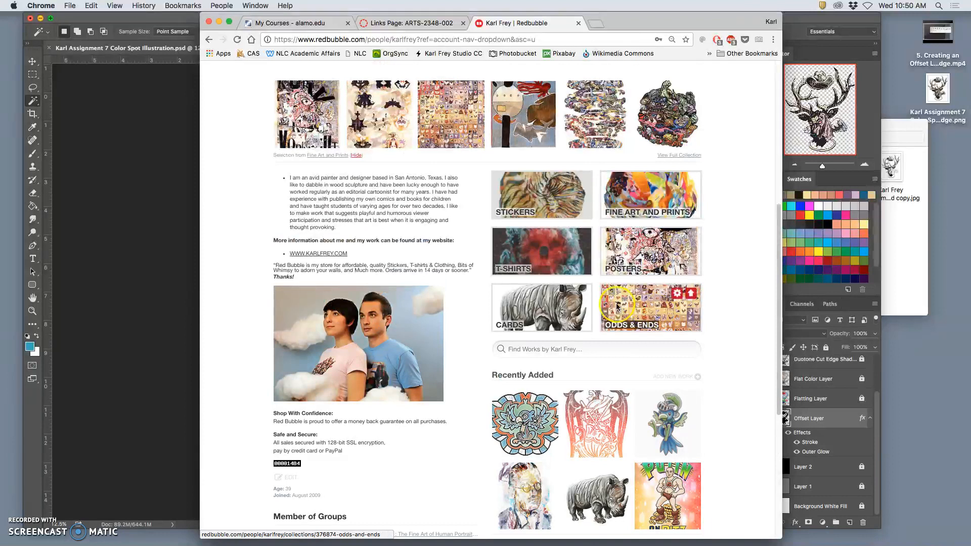
# Step: Open the Stickers collection and browse its die-cut sticker designs
pyautogui.click(555, 213)
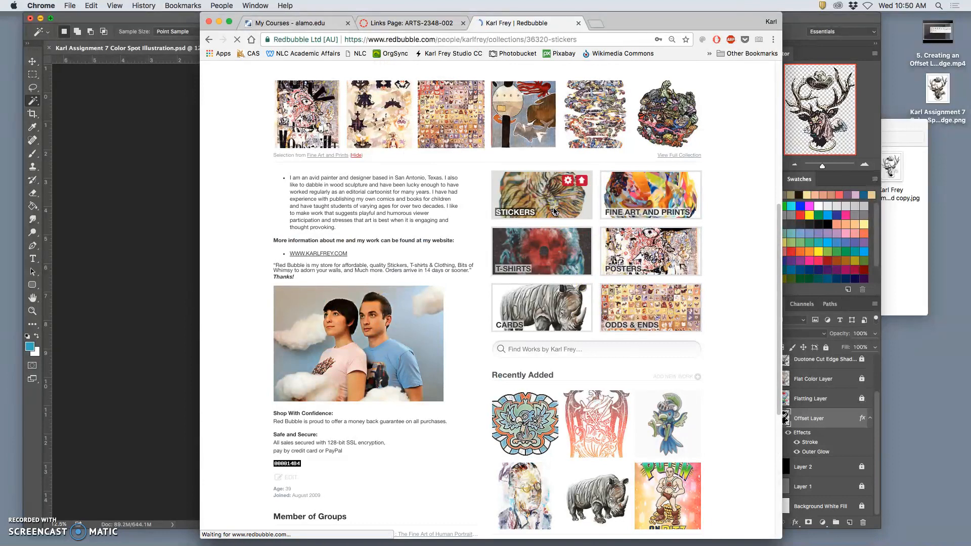
pyautogui.scroll(-10, 571, 277)
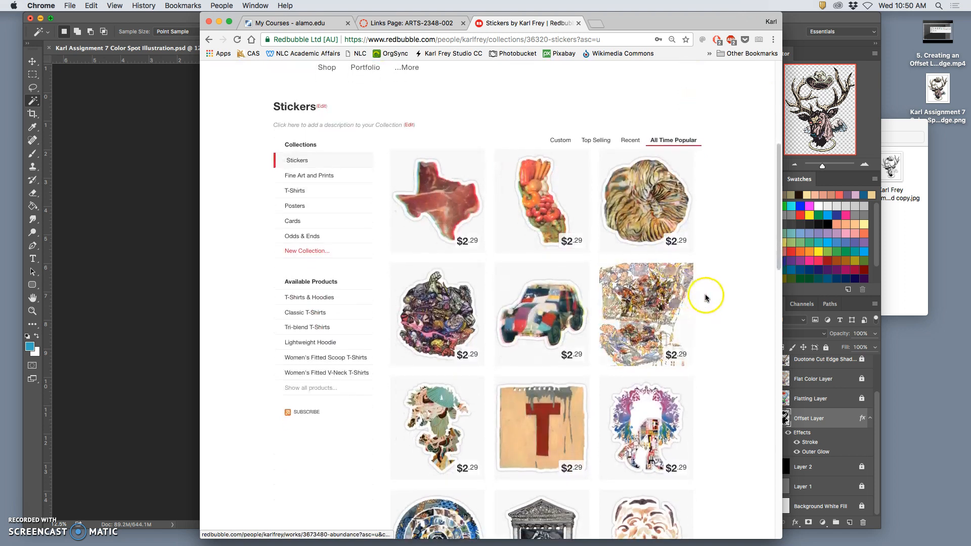
pyautogui.scroll(-2, 706, 293)
pyautogui.scroll(-15, 706, 297)
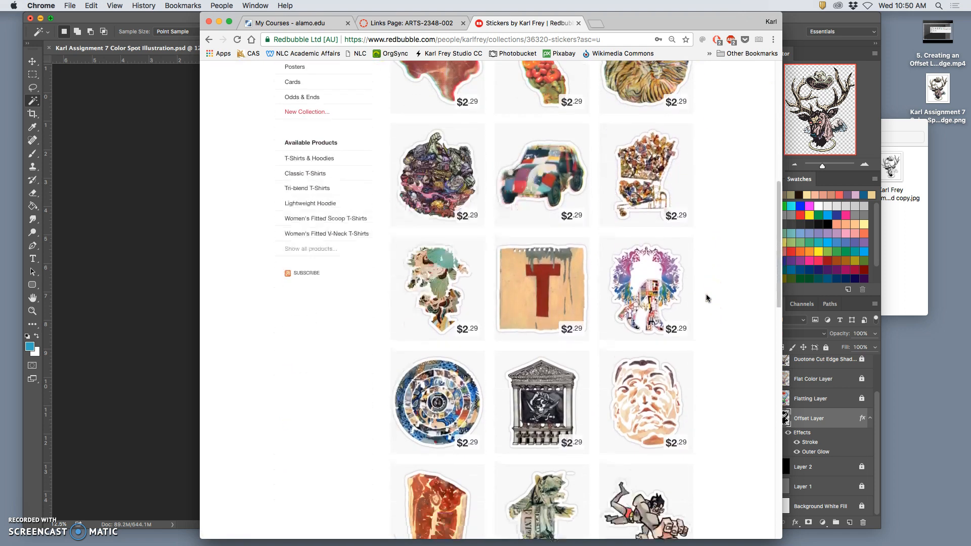
pyautogui.scroll(-1, 706, 297)
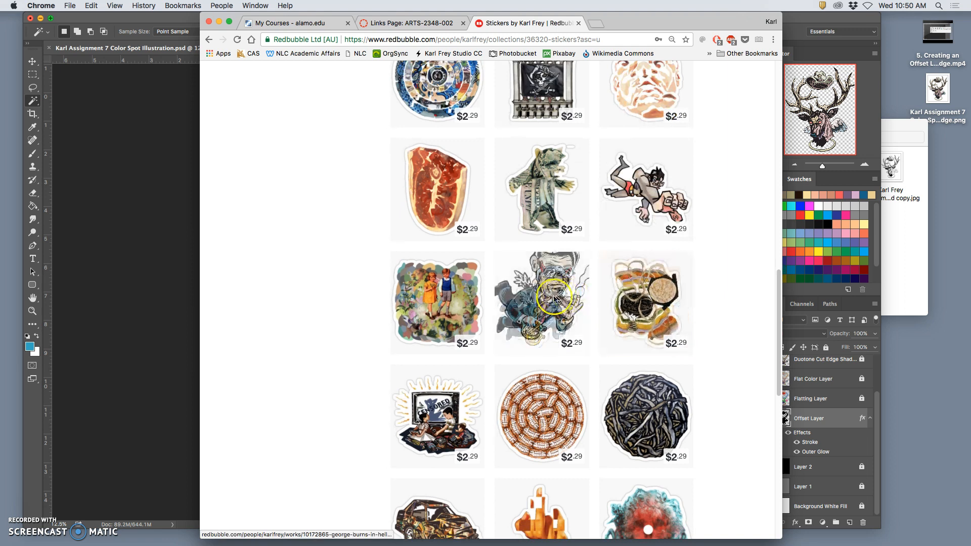
# Step: Open the "George Burns in Hell" sticker and examine the white offset edge around the design
pyautogui.click(660, 302)
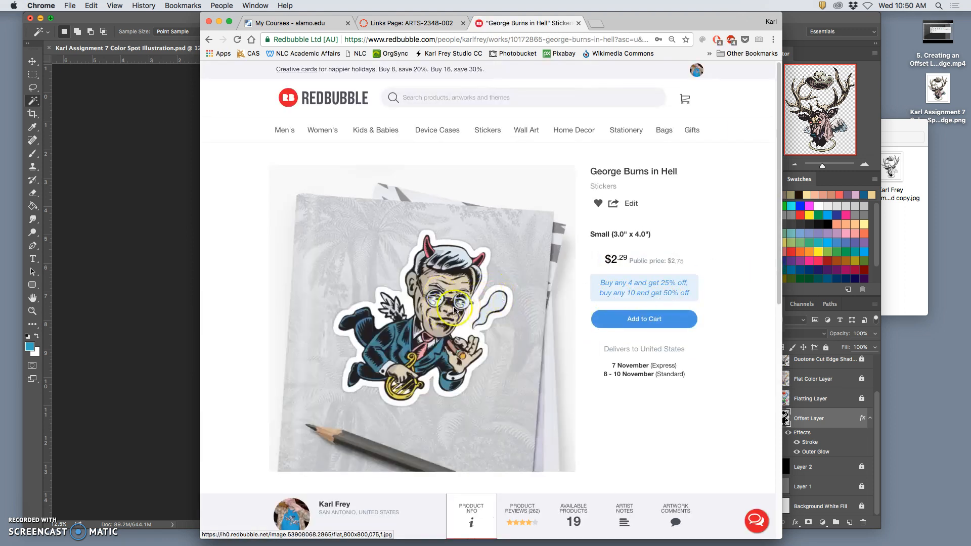
pyautogui.scroll(-3, 449, 278)
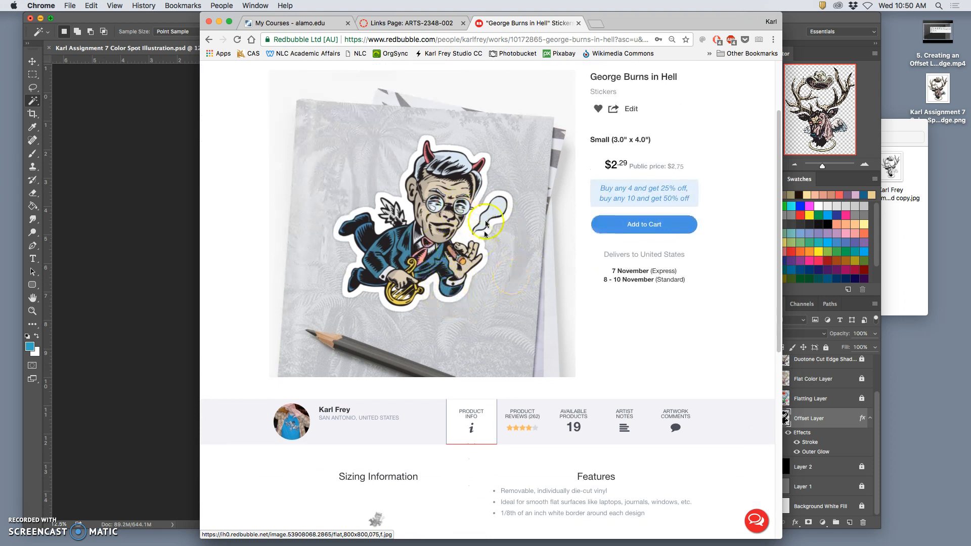
pyautogui.scroll(3, 485, 234)
# Step: Start adding a new work on Redbubble and upload the Duotone Cut Edge PNG from the desktop to all products
pyautogui.moveTo(697, 71)
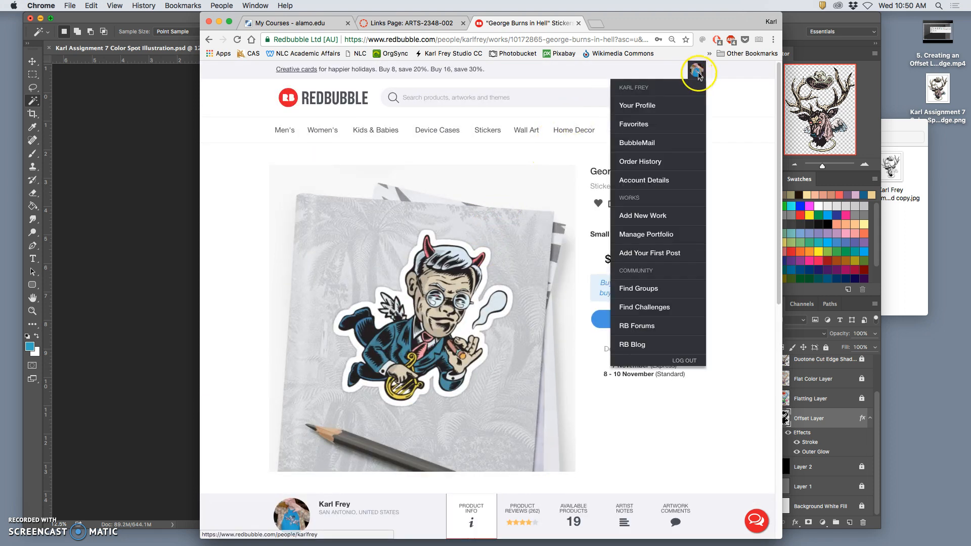
pyautogui.click(654, 217)
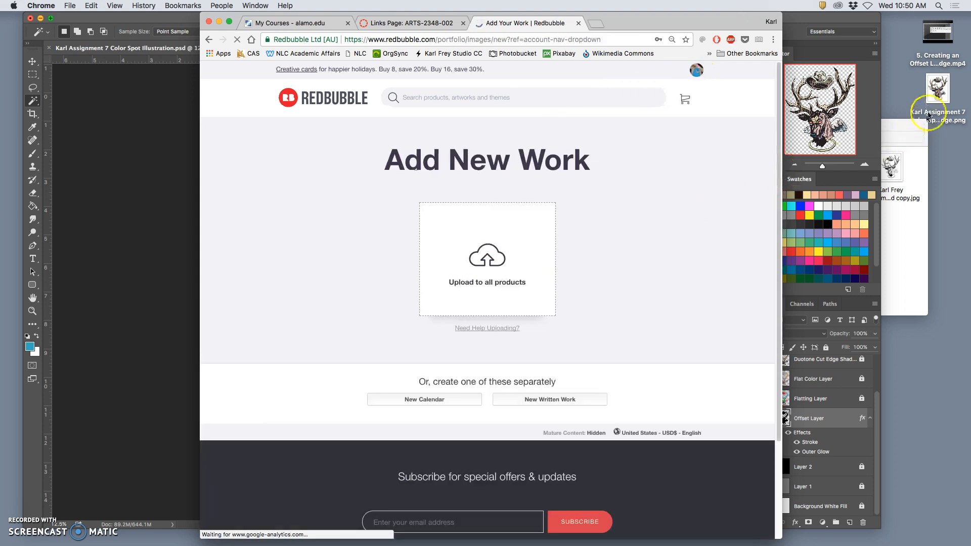
pyautogui.moveTo(940, 90); pyautogui.dragTo(502, 244)
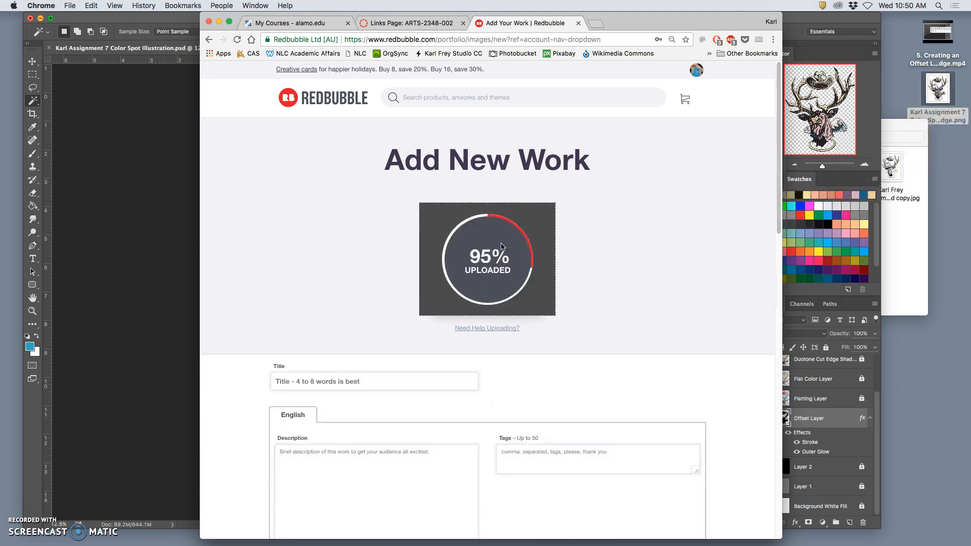
# Step: Title the new work "Texas Humility"
pyautogui.click(370, 382)
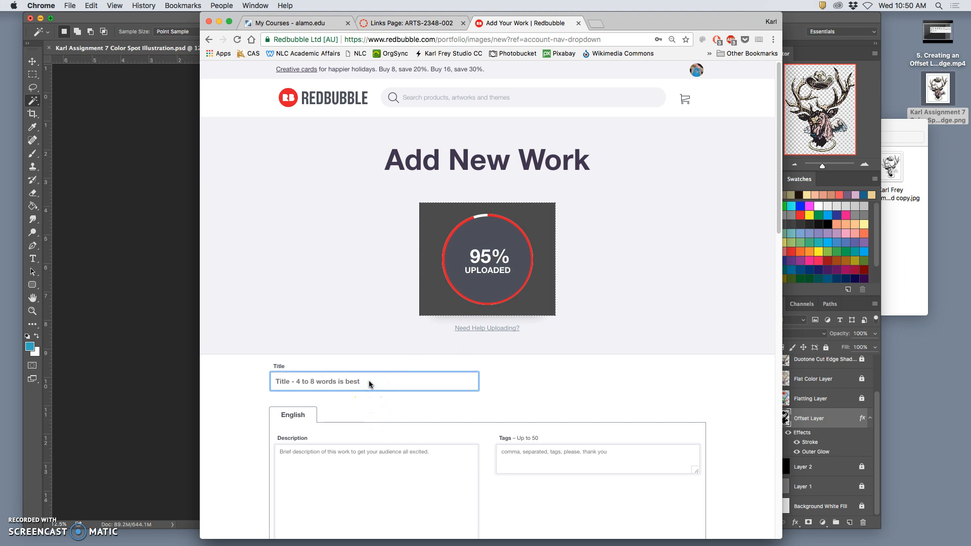
pyautogui.write('Texas')
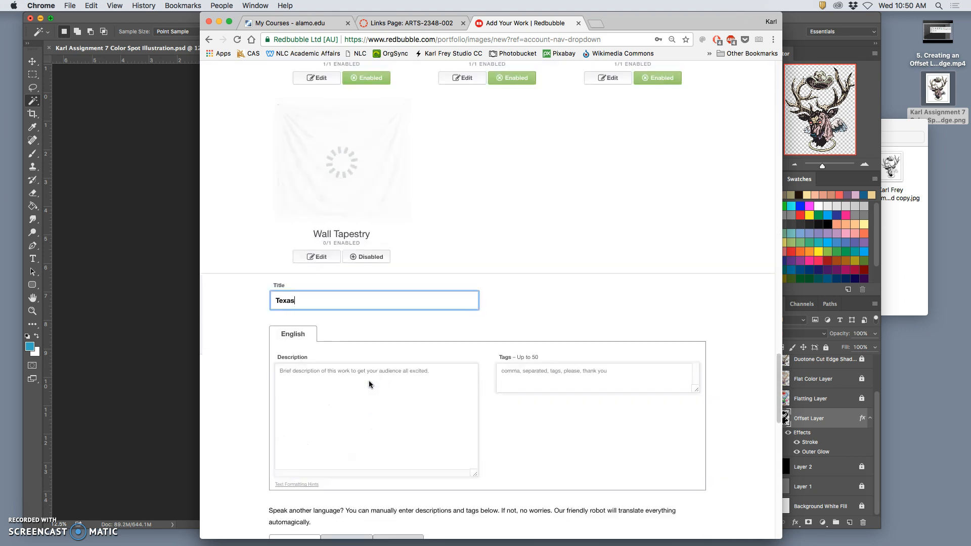
pyautogui.write(' Humility')
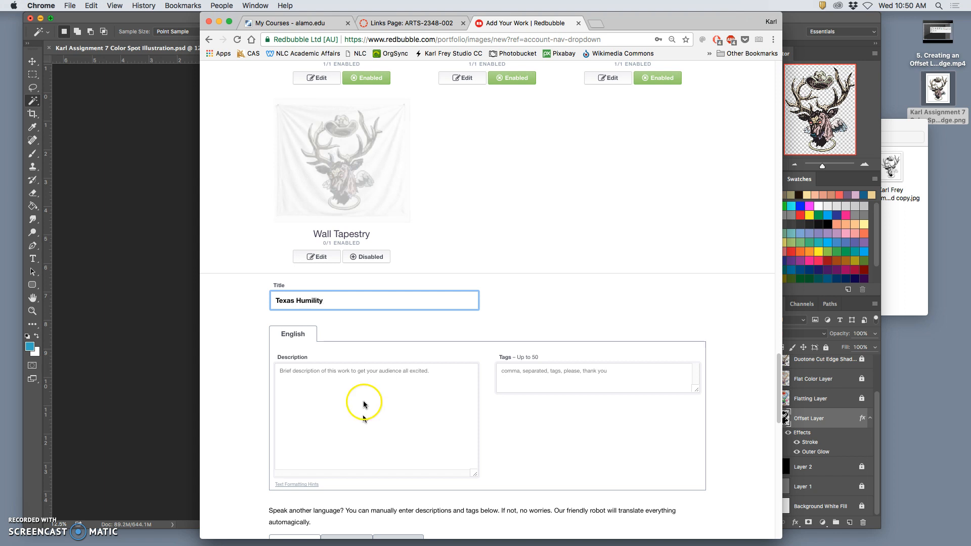
# Step: Enter "Texas Humility Duotone Color Test" as the English description of the work
pyautogui.click(363, 425)
pyautogui.write('Te')
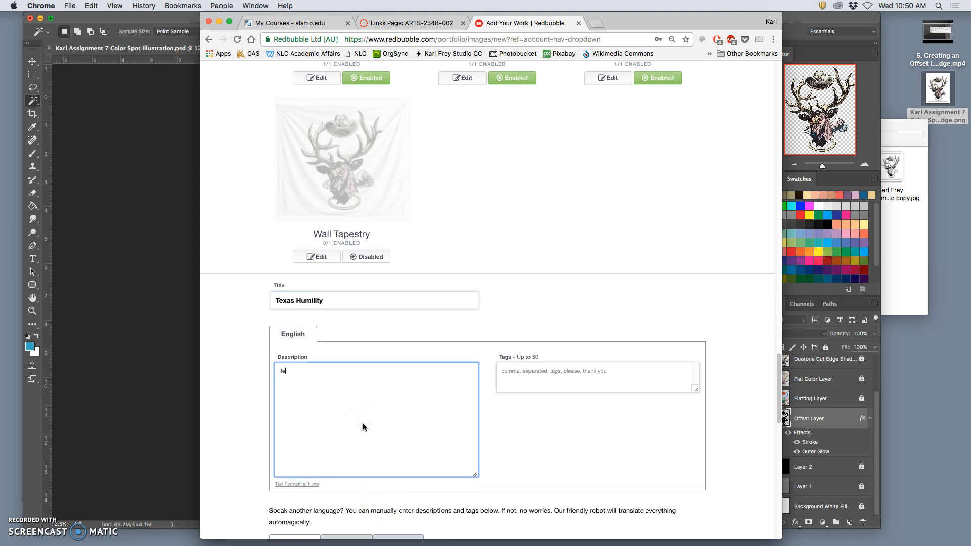
pyautogui.write('xas Humility Duotone Color Tes')
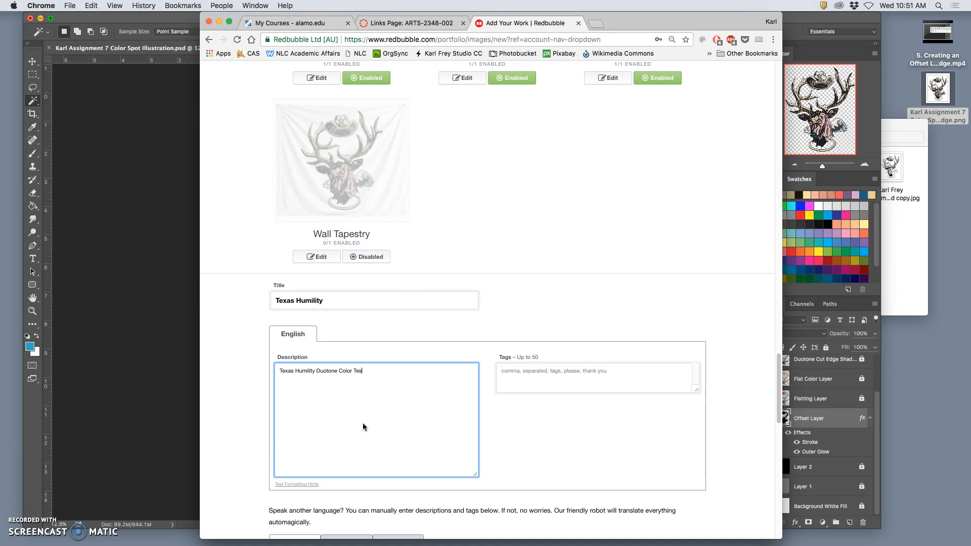
pyautogui.write('t')
# Step: Add the English tags "Deer, Texas, Hat, Creepy" to the work
pyautogui.click(548, 392)
pyautogui.scroll(-1, 536, 427)
pyautogui.scroll(-2, 538, 429)
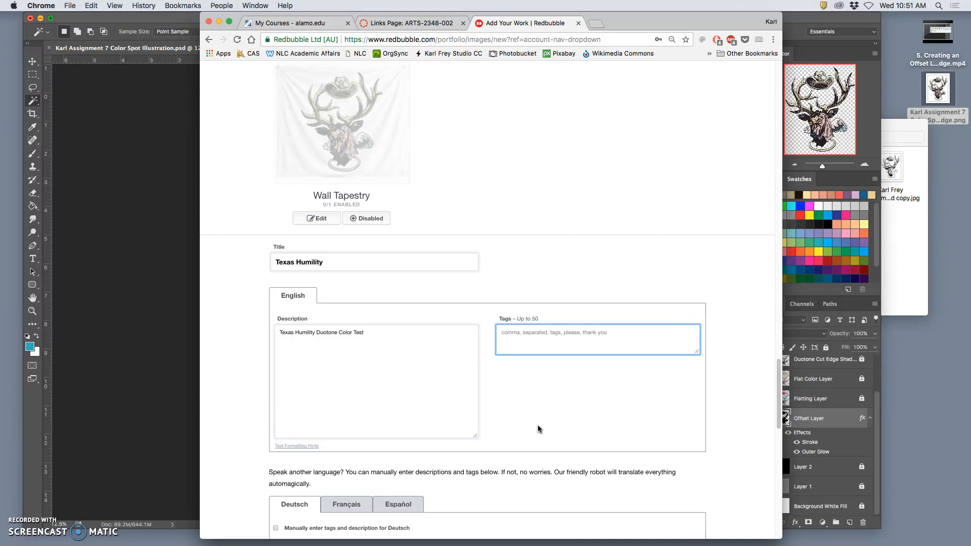
pyautogui.scroll(-4, 538, 429)
pyautogui.write('Deer, Texas, Hat, Creepy')
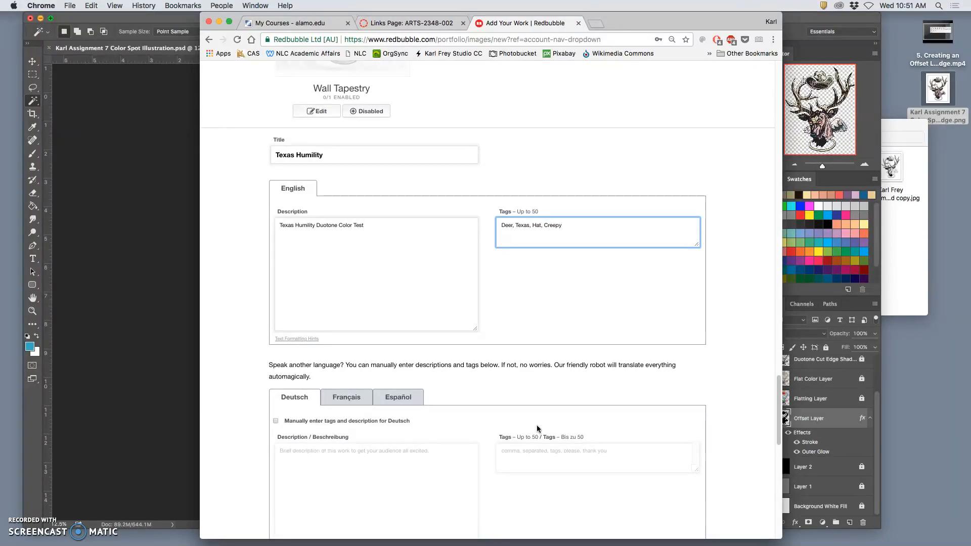
# Step: Mark the work's media as Design & Illustration
pyautogui.scroll(-3, 444, 445)
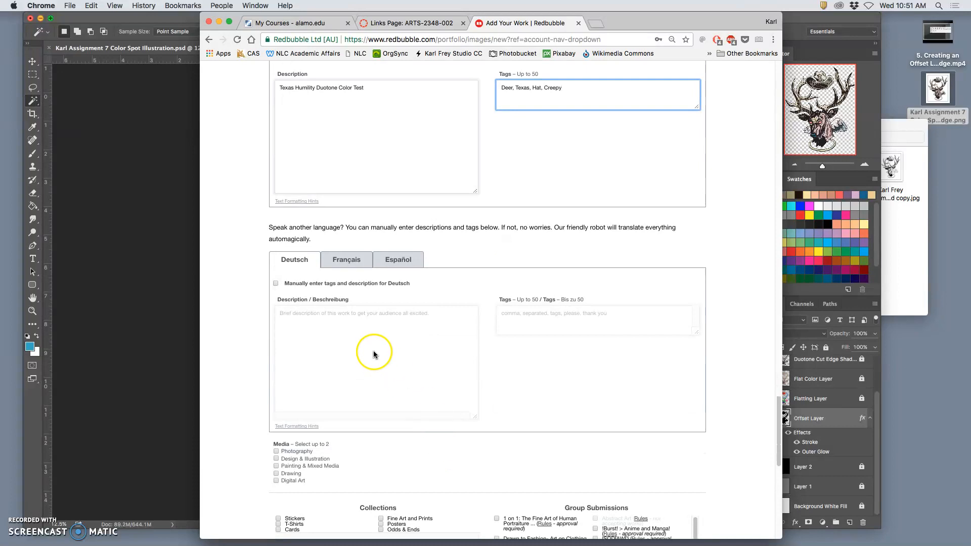
pyautogui.scroll(-2, 390, 329)
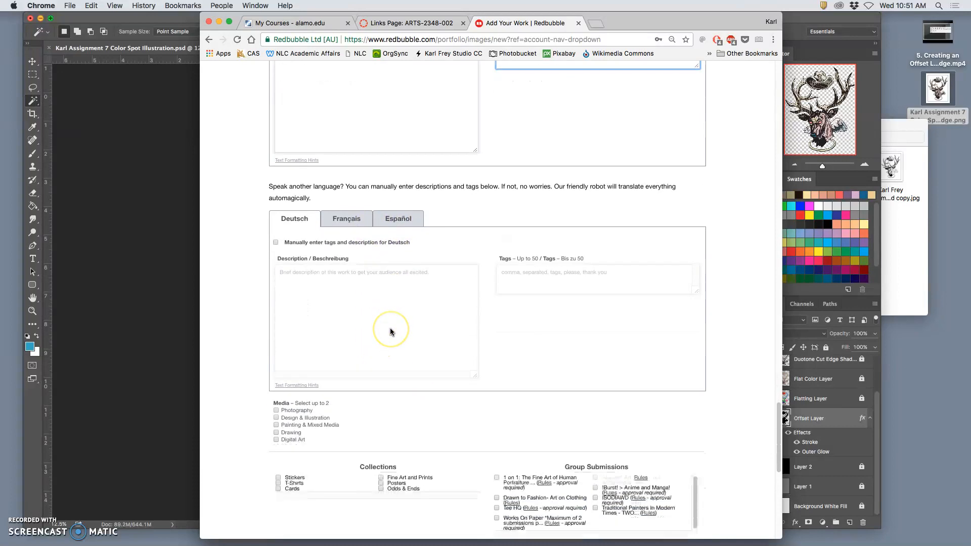
pyautogui.scroll(-3, 390, 332)
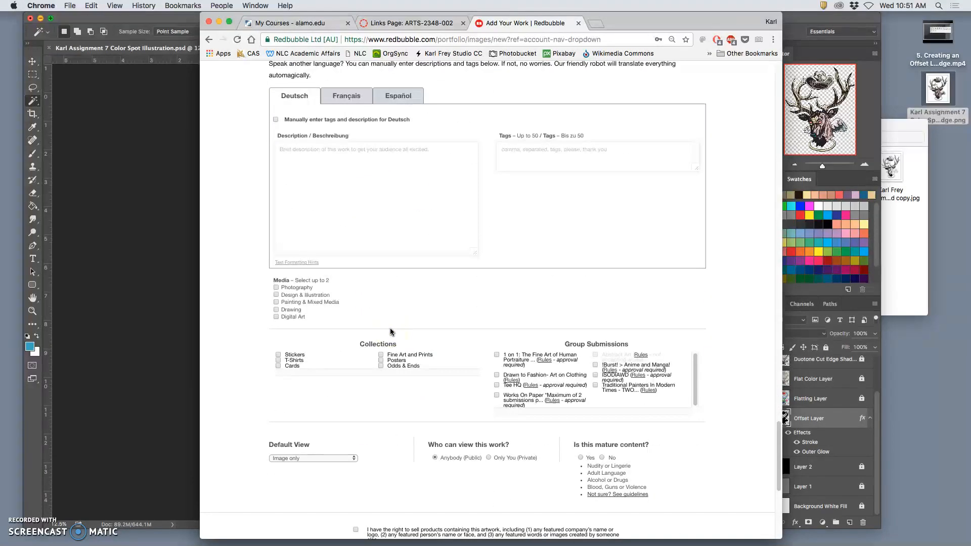
pyautogui.click(277, 294)
# Step: Add Digital Art as the work's second medium and include the work in the Stickers collection
pyautogui.click(276, 317)
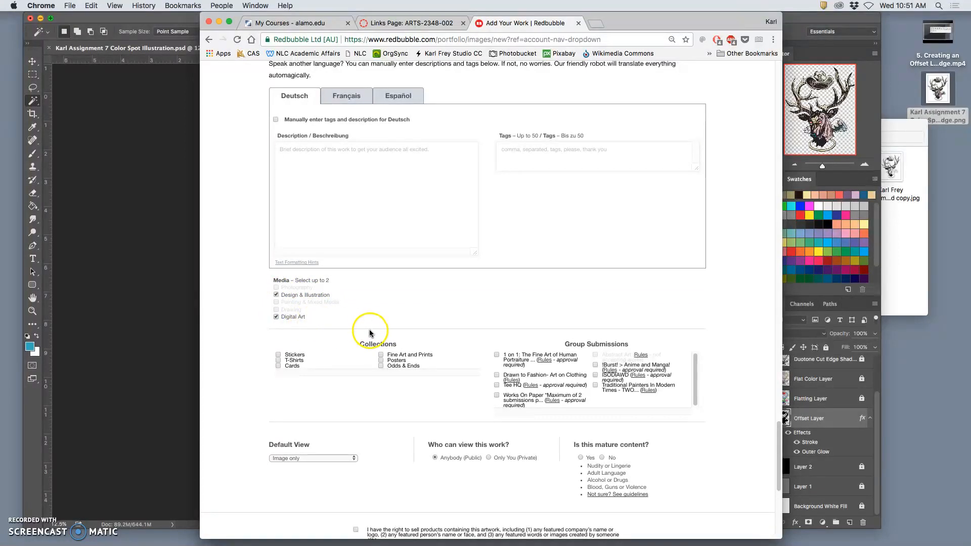
pyautogui.scroll(-2, 370, 334)
pyautogui.click(284, 287)
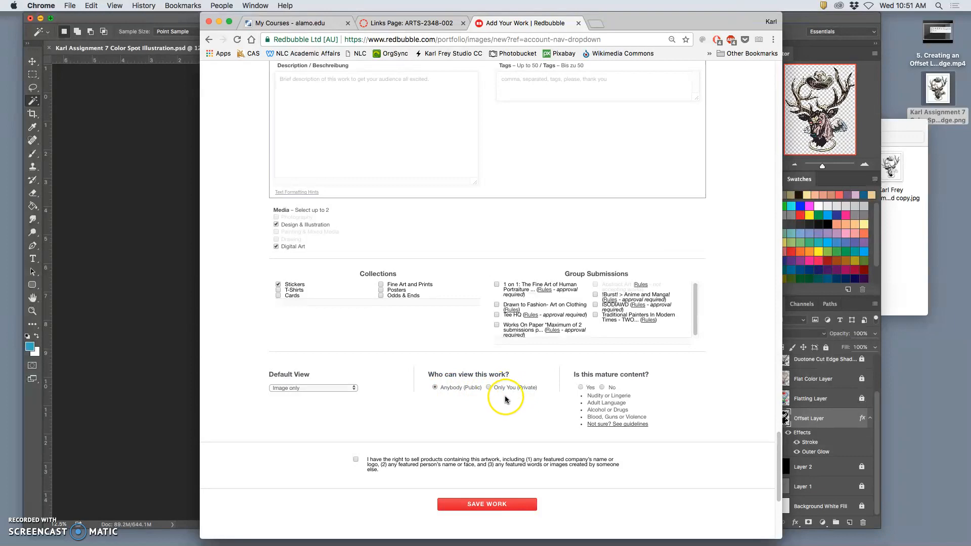
# Step: Restrict viewing of the work to Only You (Private) and confirm the right to sell products containing the artwork
pyautogui.click(488, 388)
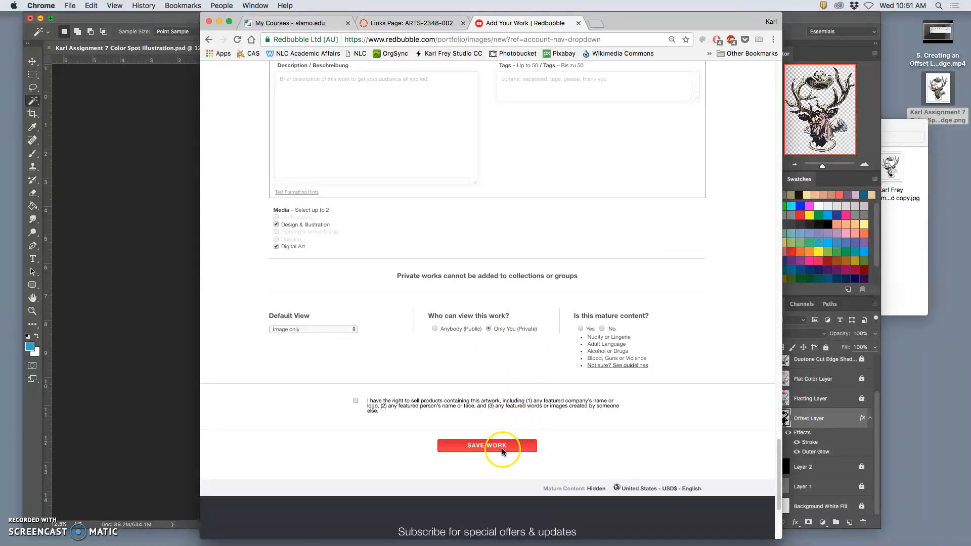
pyautogui.click(356, 402)
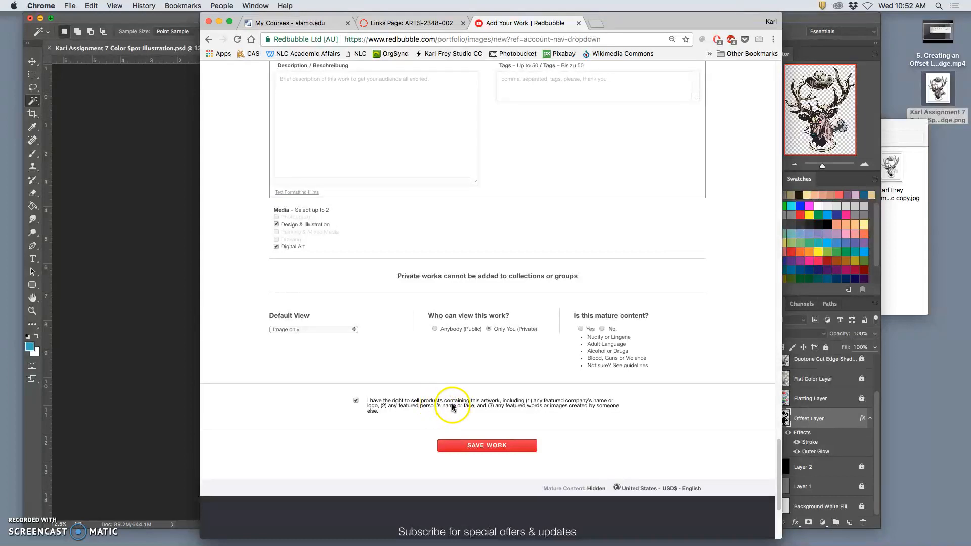
# Step: Declare that the work is not mature content and save it
pyautogui.click(489, 445)
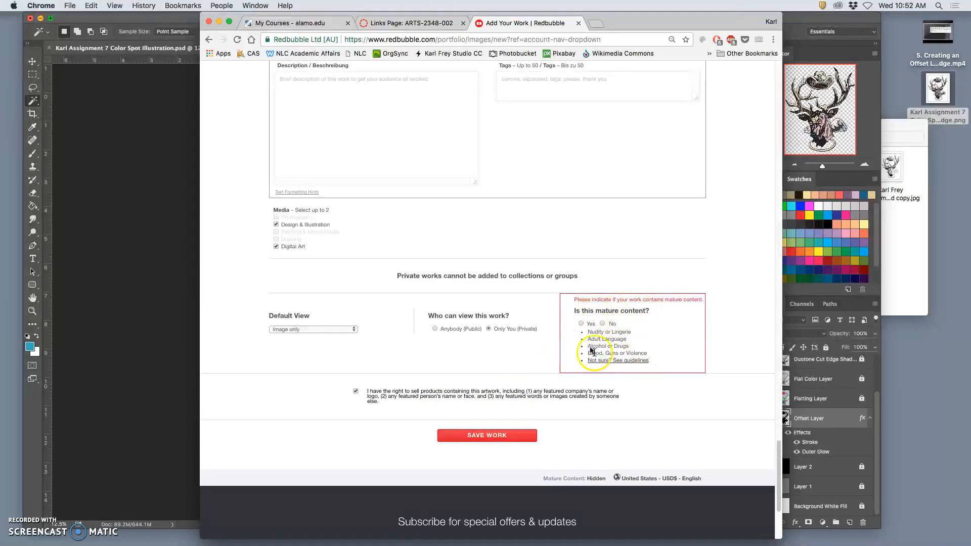
pyautogui.click(639, 325)
pyautogui.click(582, 323)
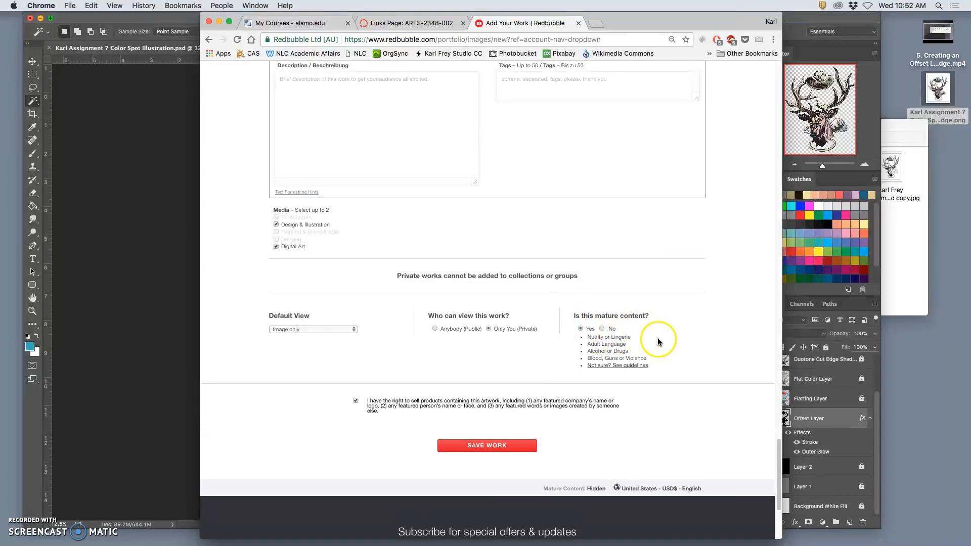
pyautogui.click(602, 329)
pyautogui.click(498, 446)
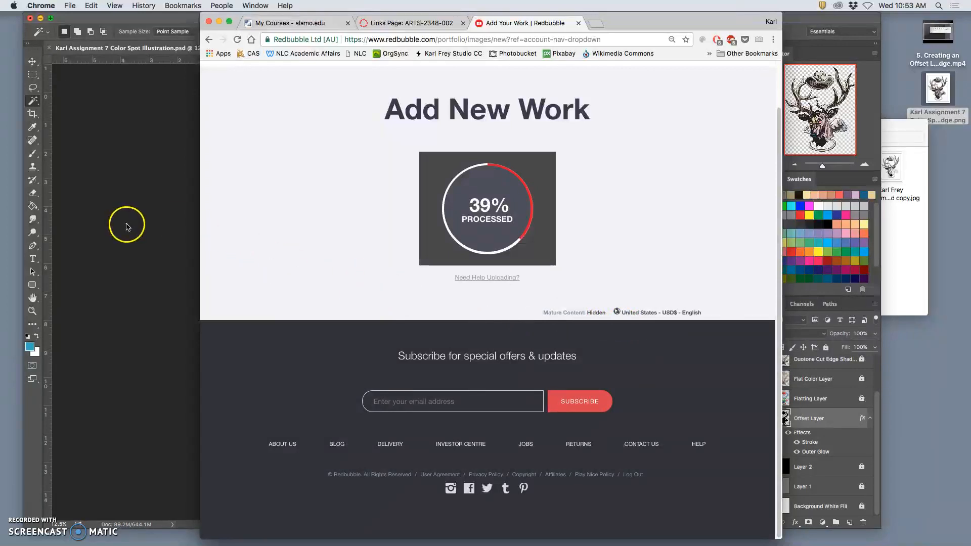
# Step: Switch to Photoshop and show the black Layer 2, Layer 1 and Background White Fill behind the illustration
pyautogui.moveTo(680, 16); pyautogui.dragTo(808, 16)
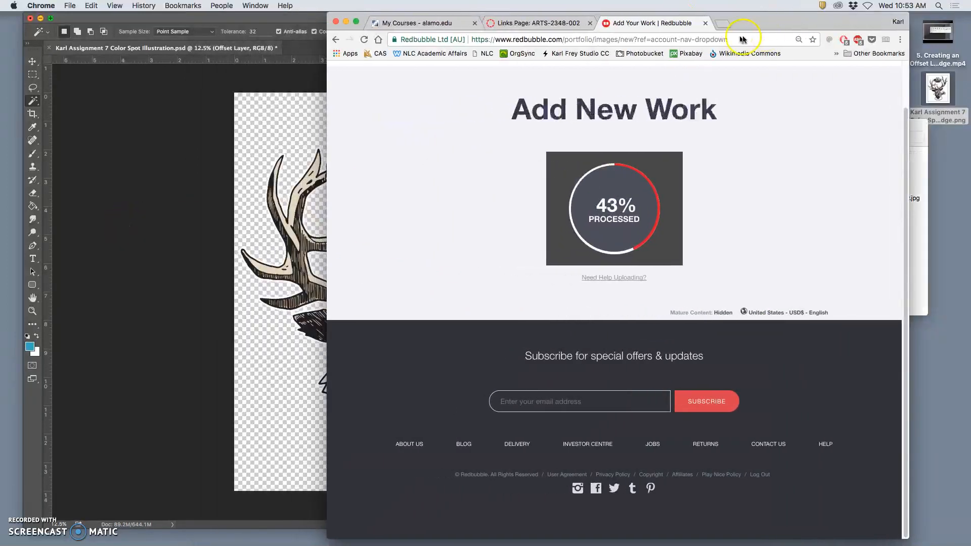
pyautogui.click(299, 80)
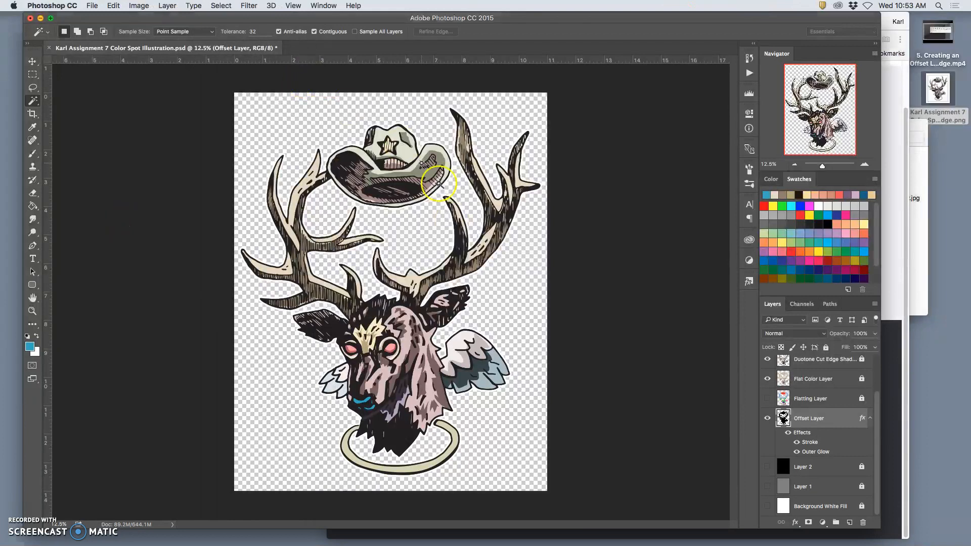
pyautogui.click(768, 467)
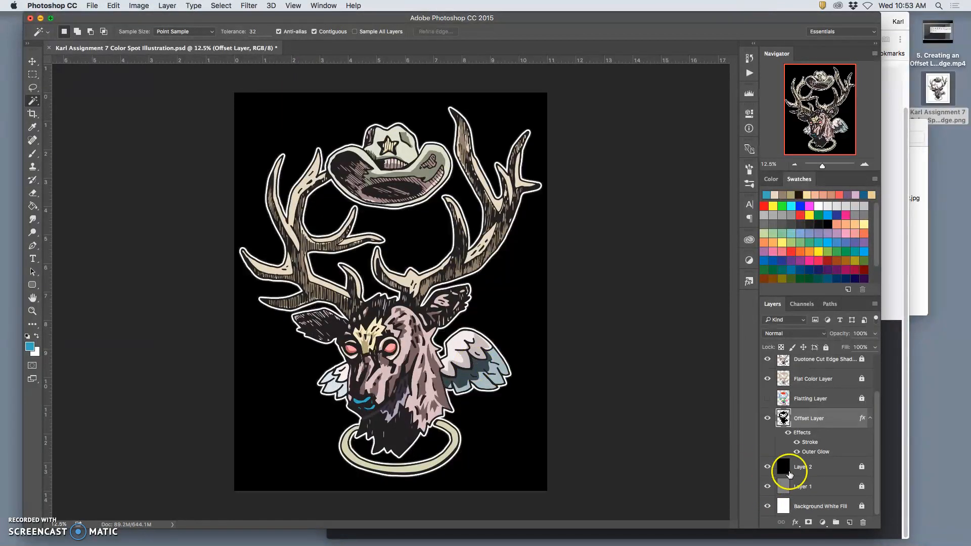
# Step: Duplicate the Duotone Cut Edge Highlight layer and rename the duplicate "Duotone Soft Edge Highlight copy"
pyautogui.scroll(3, 793, 464)
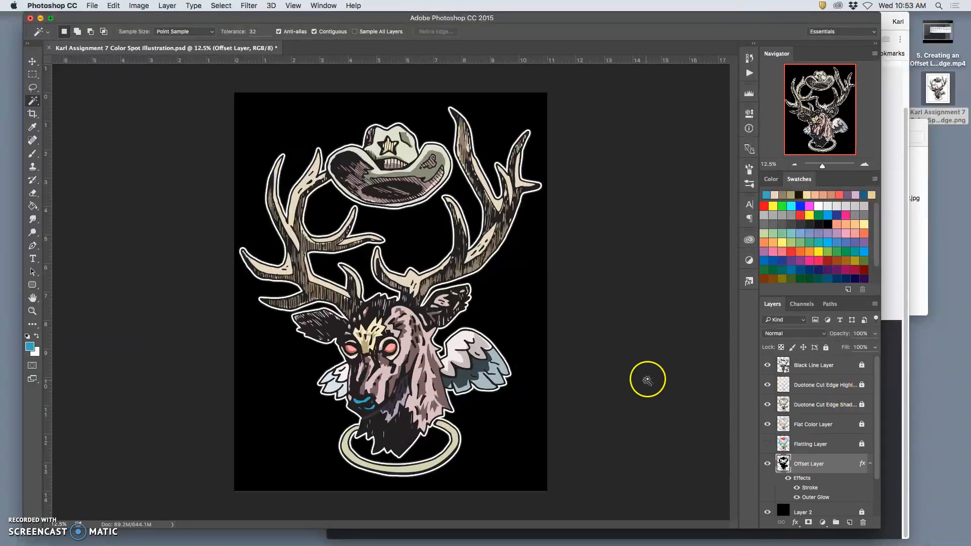
pyautogui.click(823, 387)
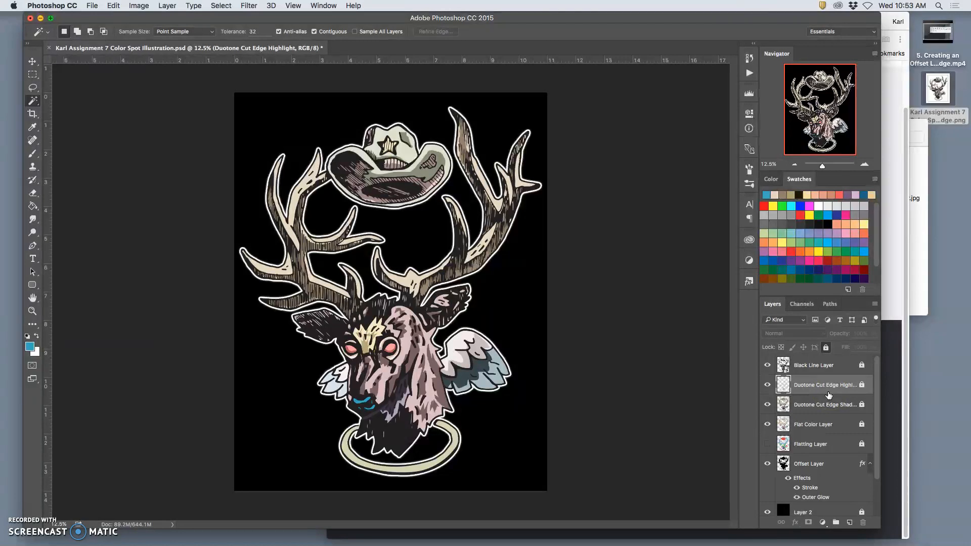
pyautogui.press('super+j')
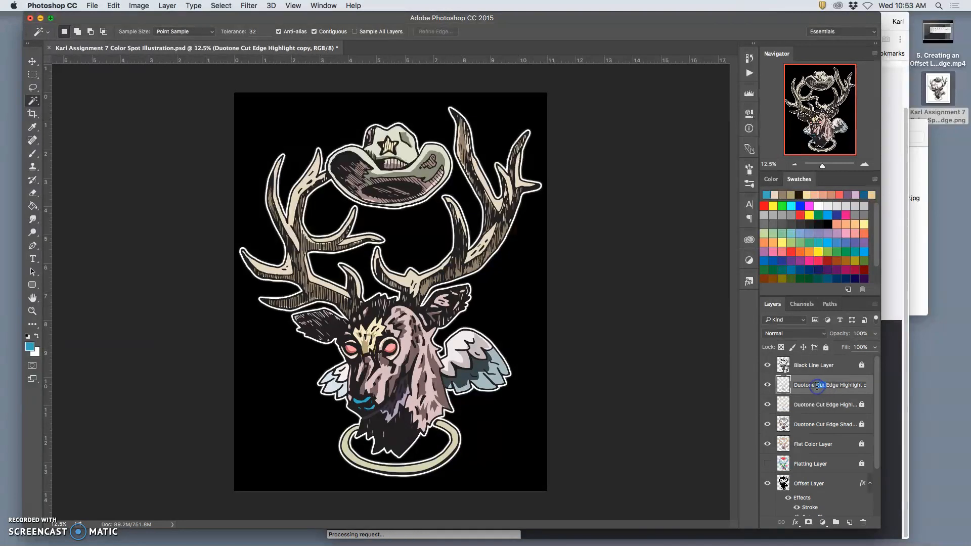
pyautogui.write('Soft')
pyautogui.click(815, 405)
# Step: Hide the original Duotone Cut Edge Highlight layer and apply a Gaussian Blur of 24.7 pixels to the Soft Edge copy
pyautogui.click(767, 405)
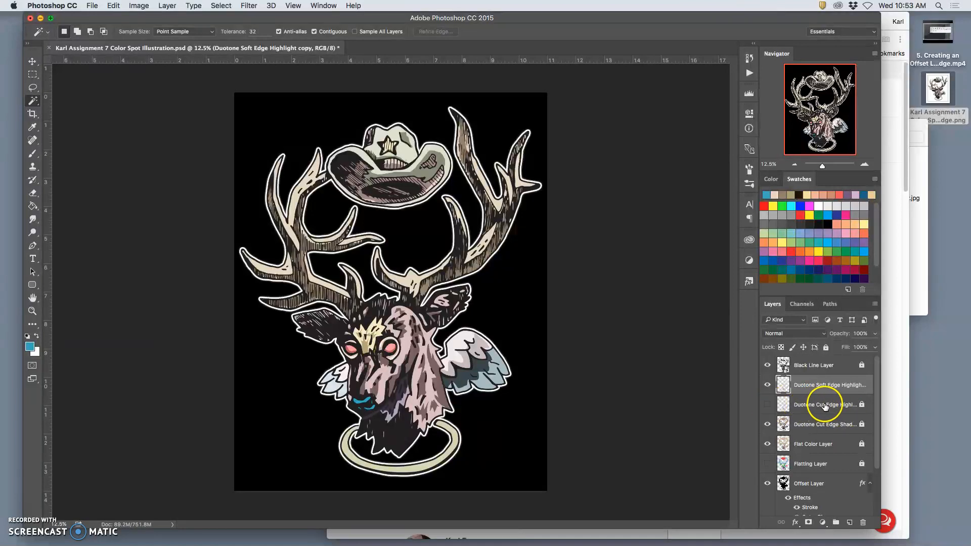
pyautogui.click(256, 6)
pyautogui.moveTo(304, 127)
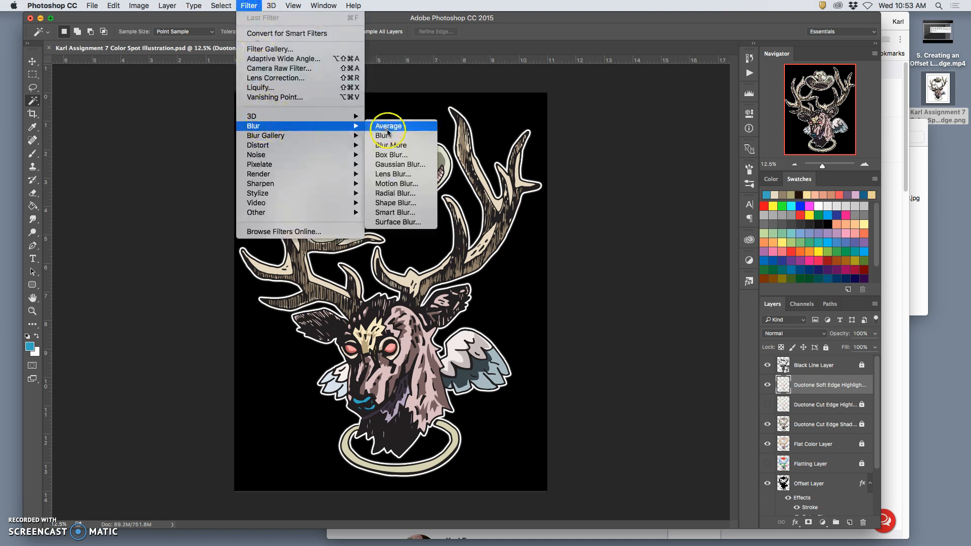
pyautogui.click(399, 164)
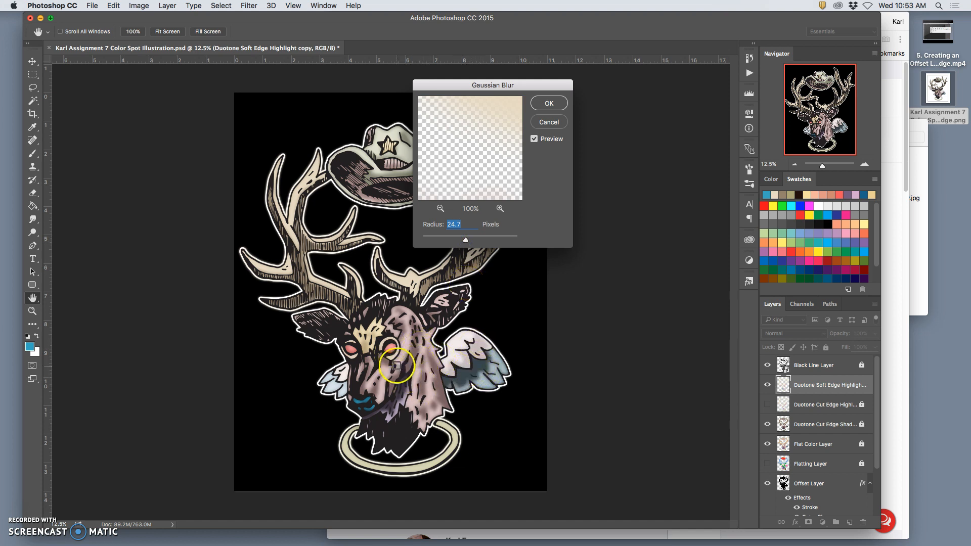
pyautogui.click(547, 104)
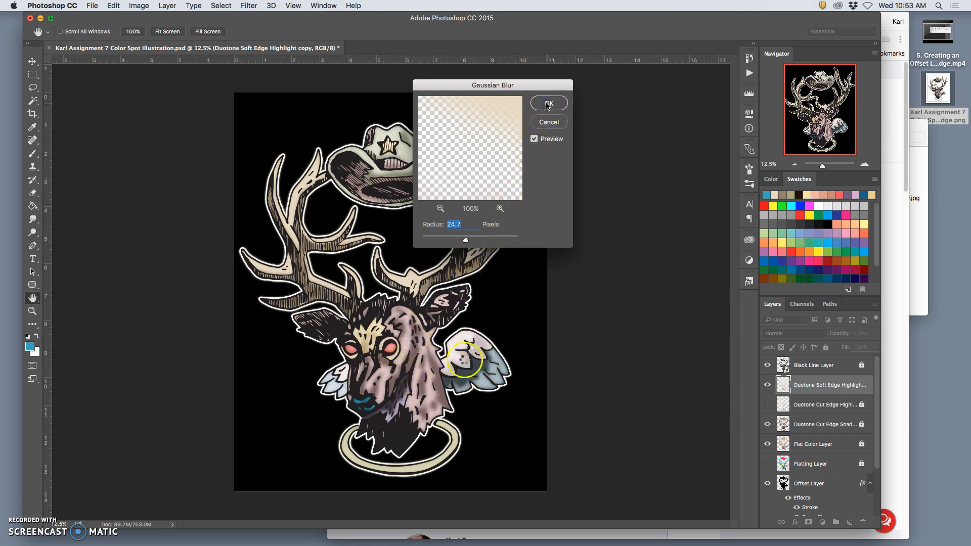
# Step: Compare the blurred highlights with the cut-edge highlights on the deer's face close up
pyautogui.press('super+plus')
pyautogui.press('super+plus')
pyautogui.press('super+plus')
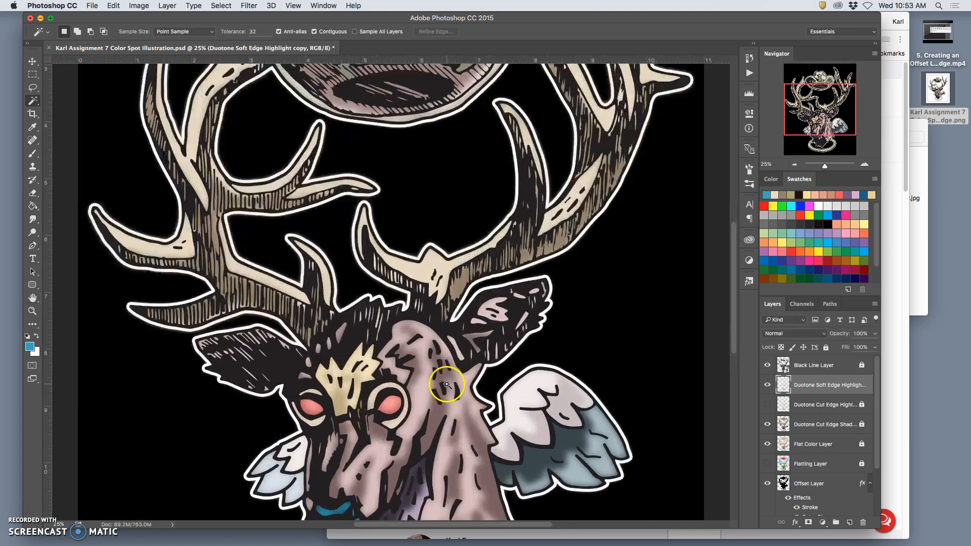
pyautogui.press('super+plus')
pyautogui.press('super+plus')
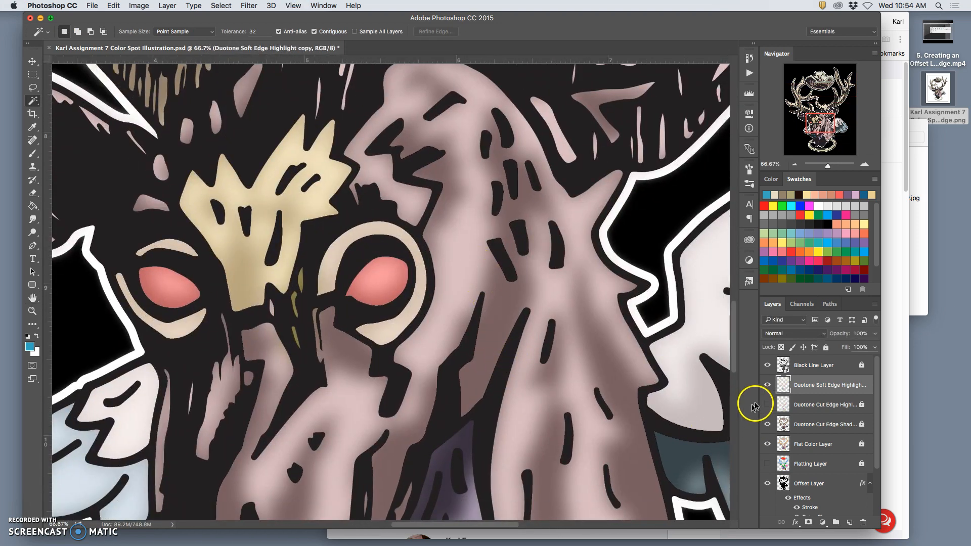
pyautogui.click(767, 404)
pyautogui.click(767, 386)
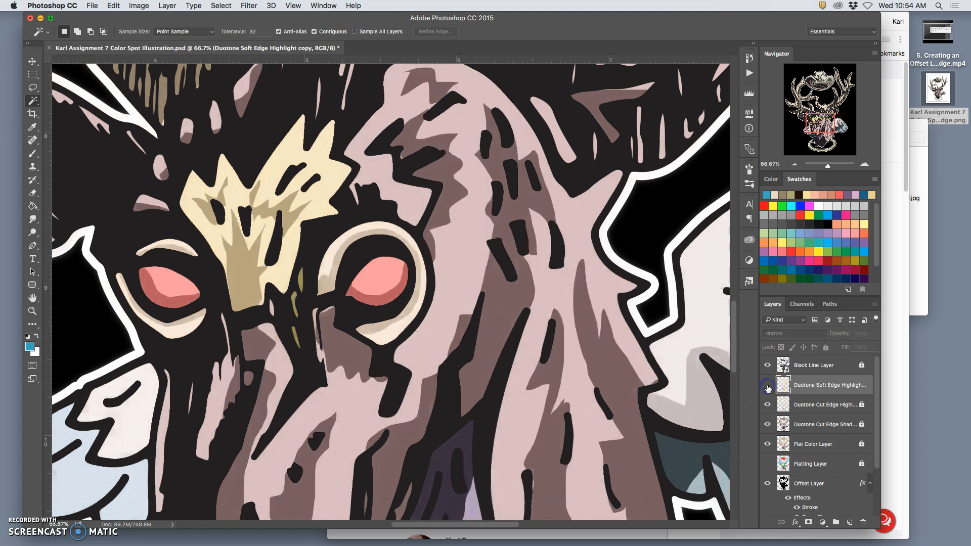
pyautogui.click(767, 387)
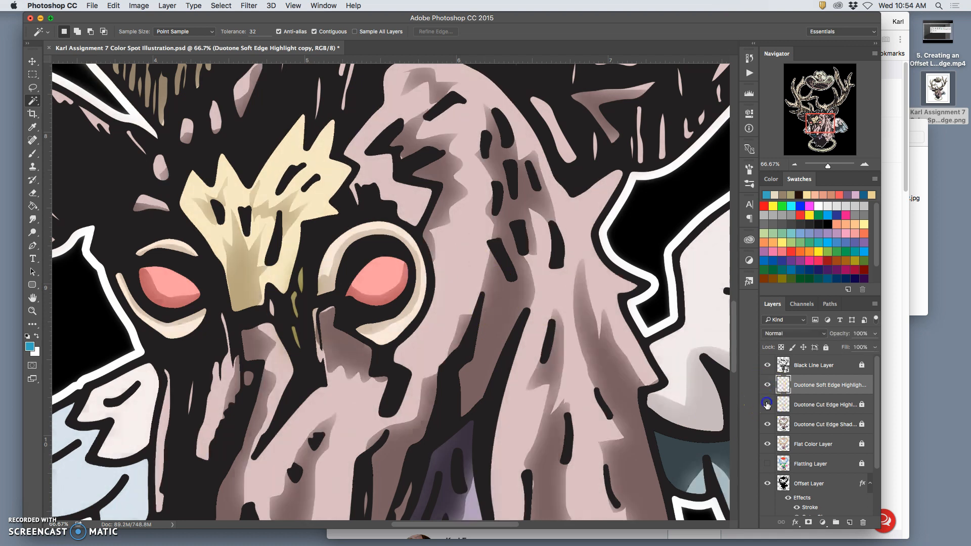
pyautogui.click(767, 405)
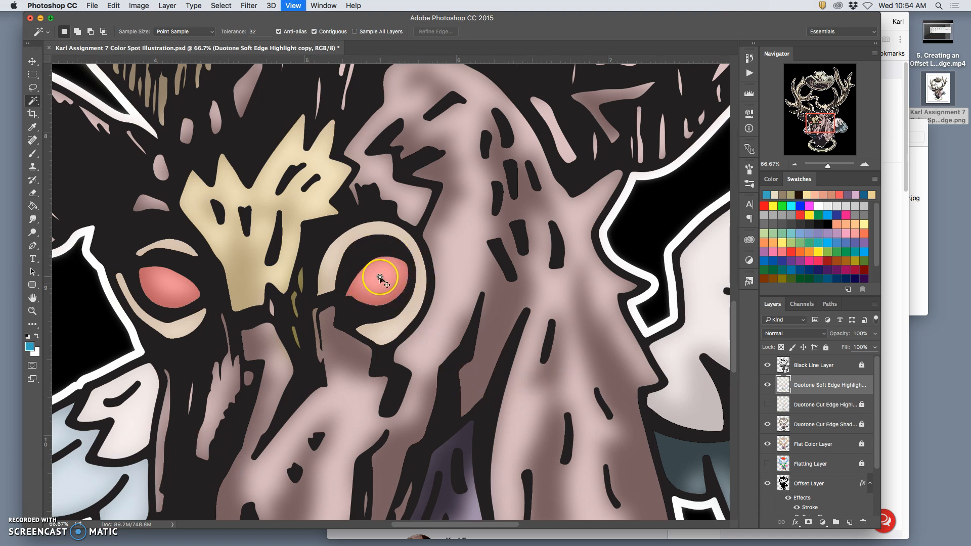
# Step: Select the deer's face, neck and antler highlights with the Magic Wand and delete them from the Soft Edge Highlight layer
pyautogui.press('super+minus')
pyautogui.press('super+minus')
pyautogui.press('super+minus')
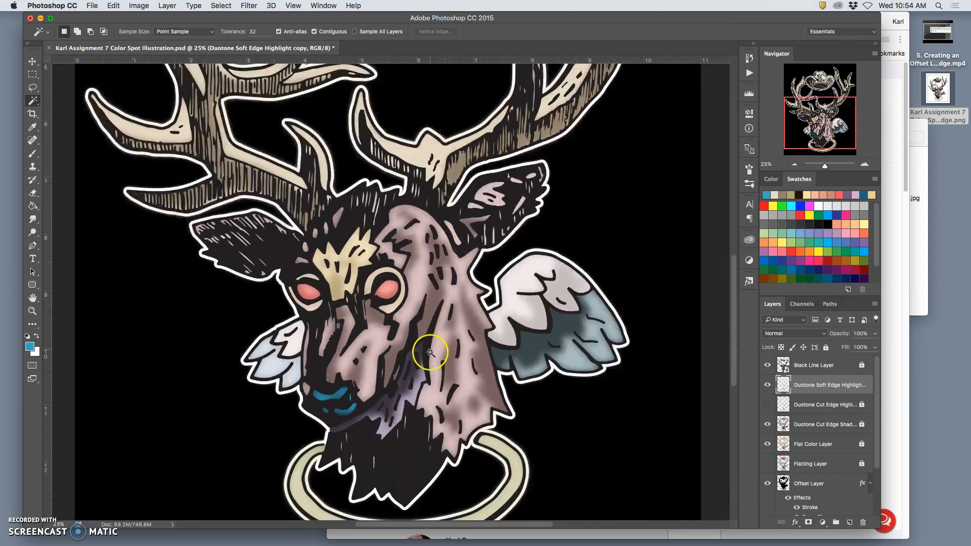
pyautogui.scroll(10, 453, 314)
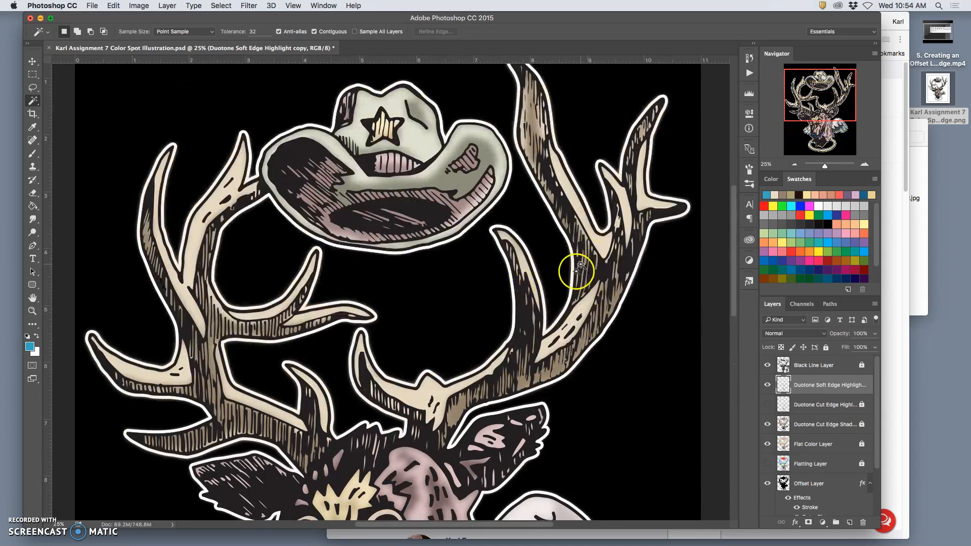
pyautogui.press('super+minus')
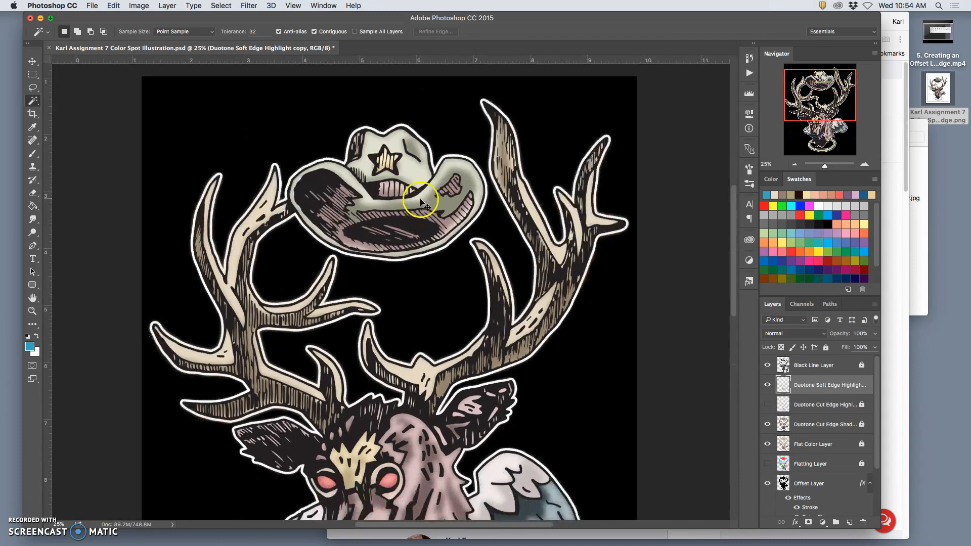
pyautogui.press('super+minus')
pyautogui.press('super+minus')
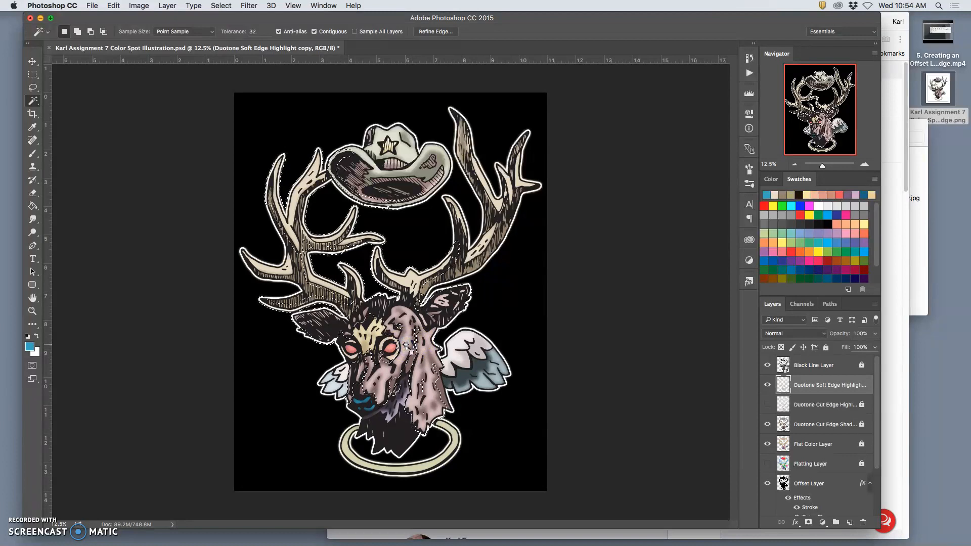
pyautogui.press('Delete')
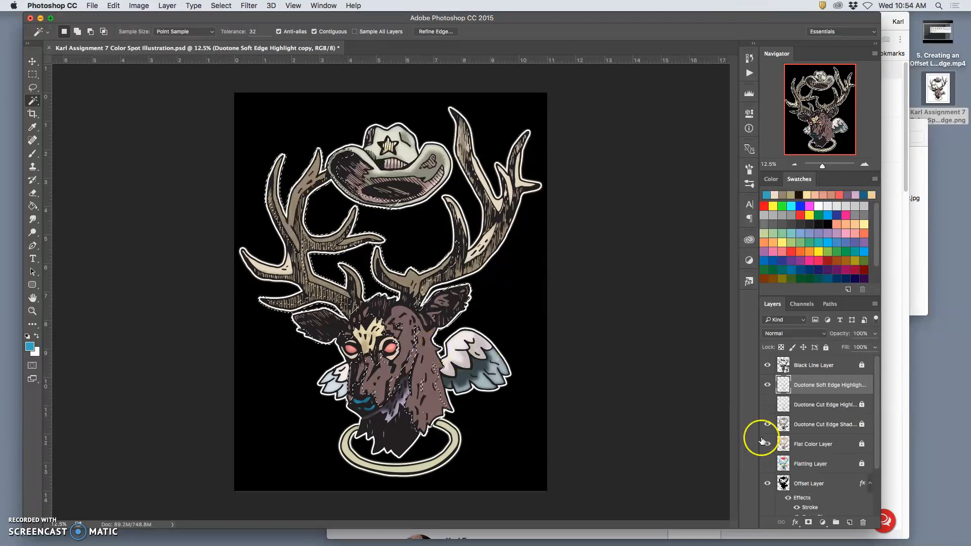
# Step: Compare the whole illustration with the cut-edge and soft-edge highlight layers each shown and hidden
pyautogui.click(768, 404)
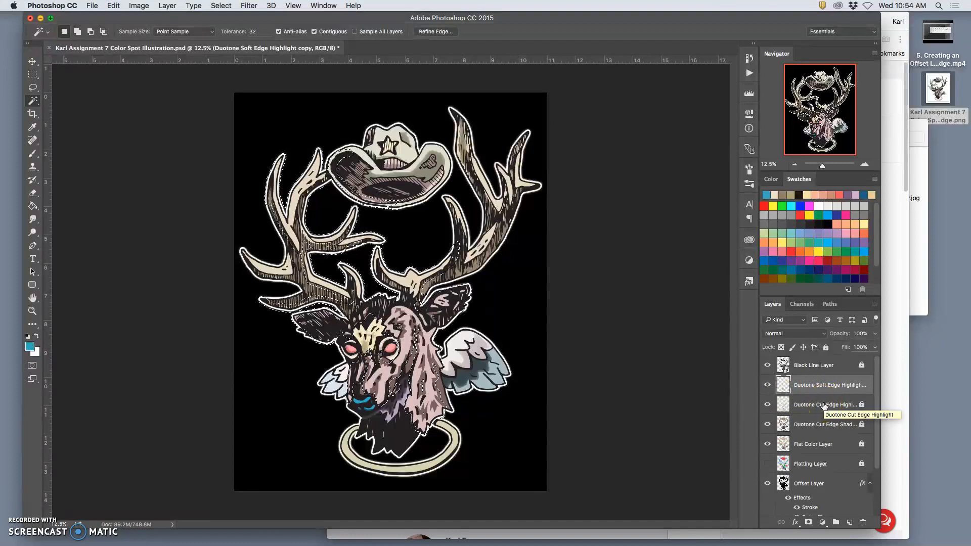
pyautogui.click(768, 405)
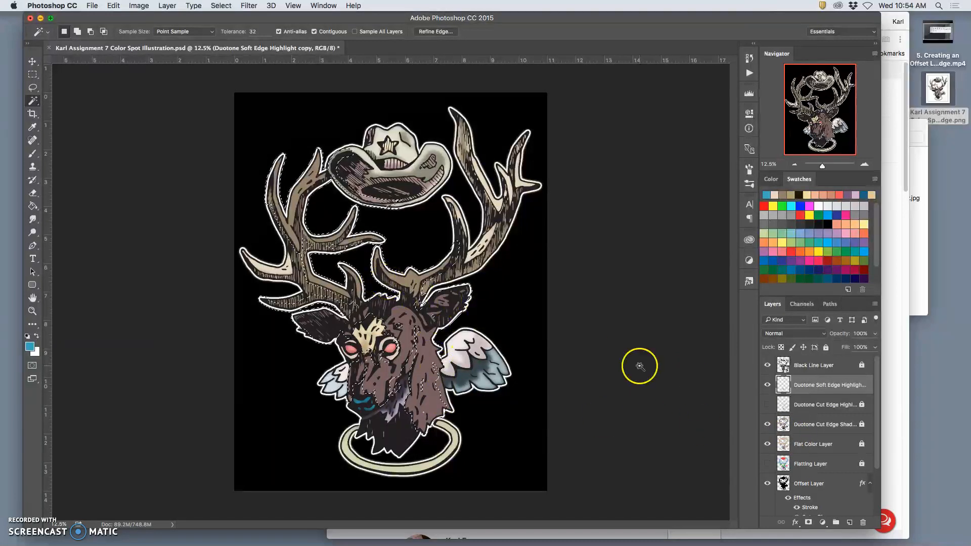
pyautogui.click(768, 386)
pyautogui.click(767, 385)
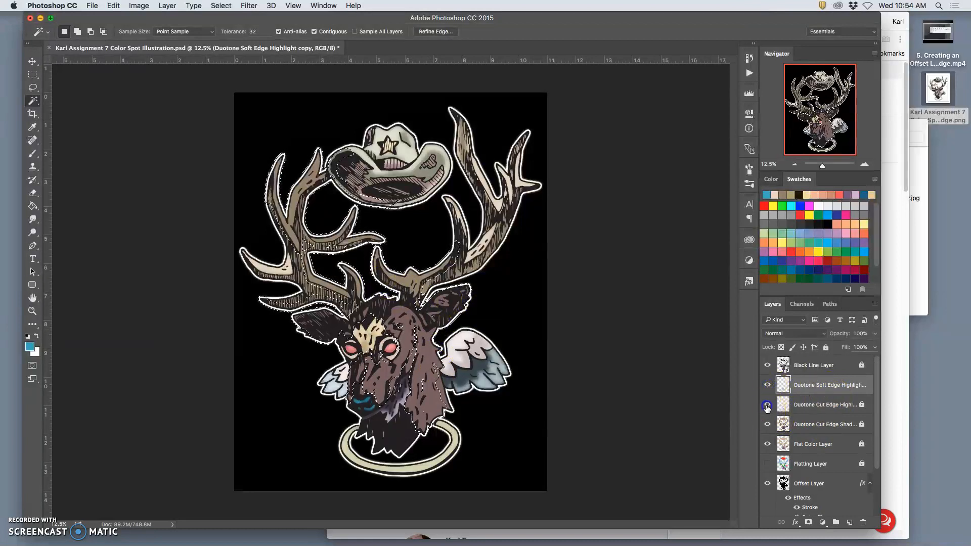
pyautogui.click(768, 405)
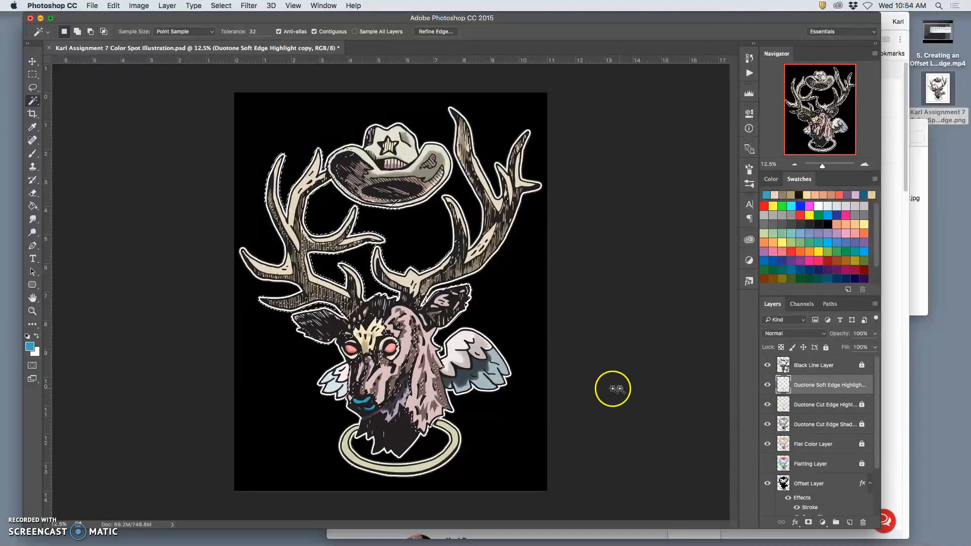
pyautogui.click(768, 405)
pyautogui.click(768, 406)
pyautogui.click(768, 406)
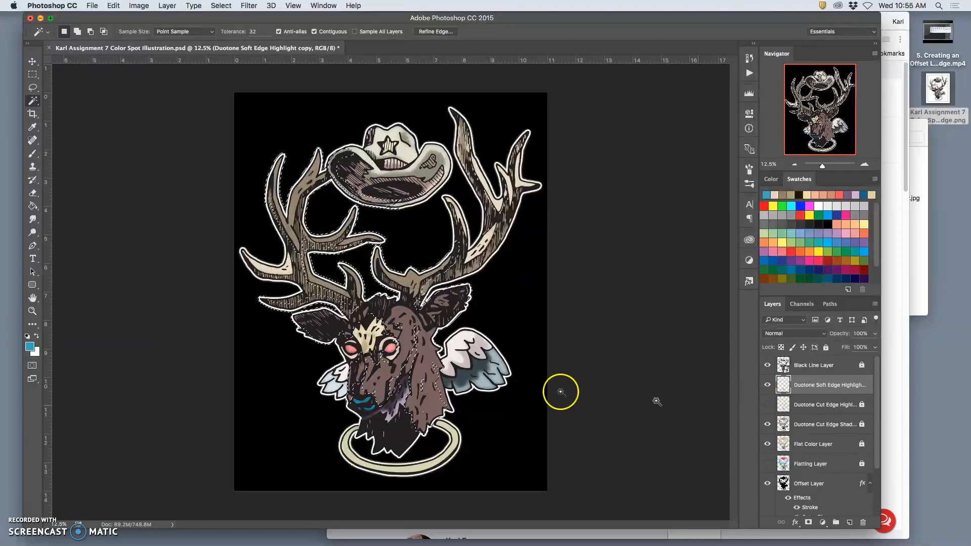
# Step: Show the Duotone Cut Edge Highlight layer beneath the Soft Edge Highlight layer
pyautogui.press('super+plus')
pyautogui.press('super+plus')
pyautogui.press('super+plus')
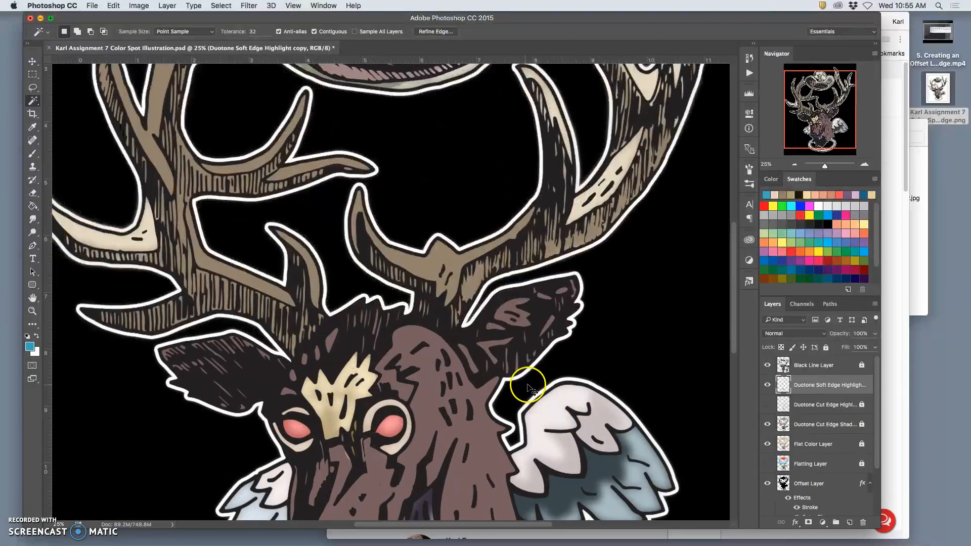
pyautogui.scroll(-5, 529, 384)
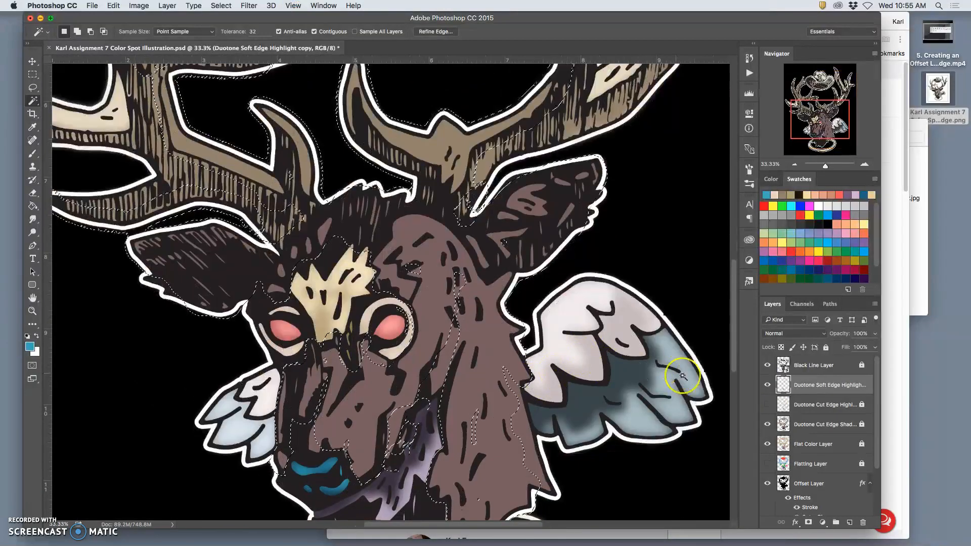
pyautogui.click(768, 404)
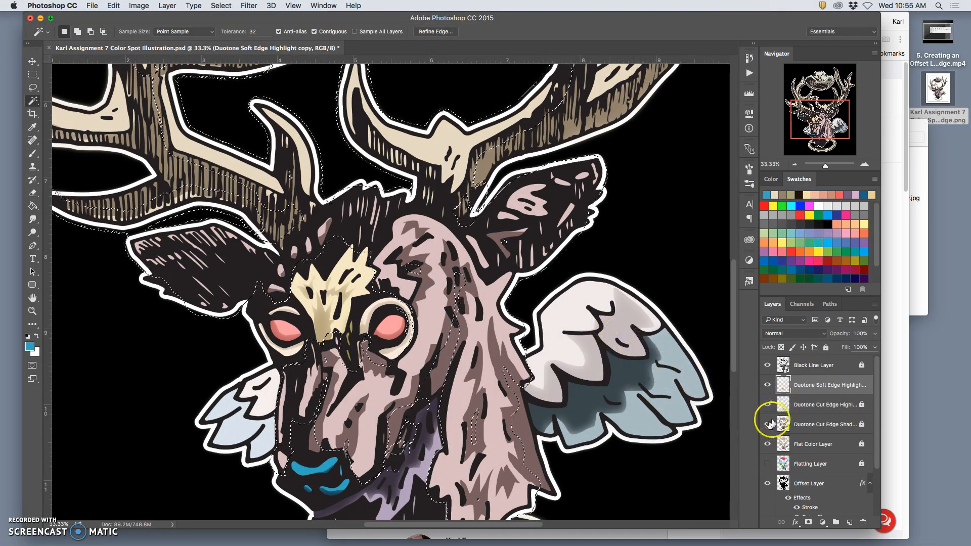
# Step: Examine the deer's face and wing with the soft-edge and cut-edge highlight layers each hidden and shown
pyautogui.click(767, 385)
pyautogui.click(767, 385)
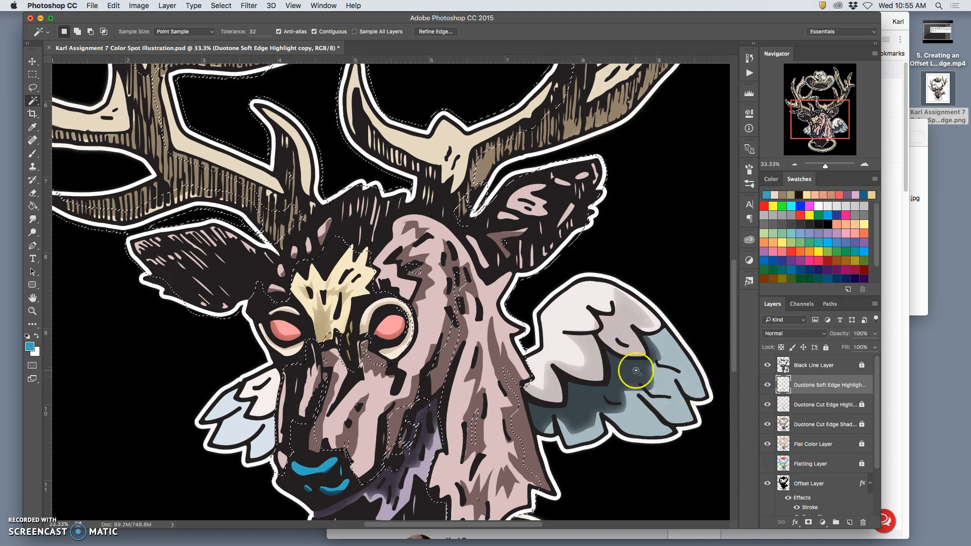
pyautogui.click(767, 405)
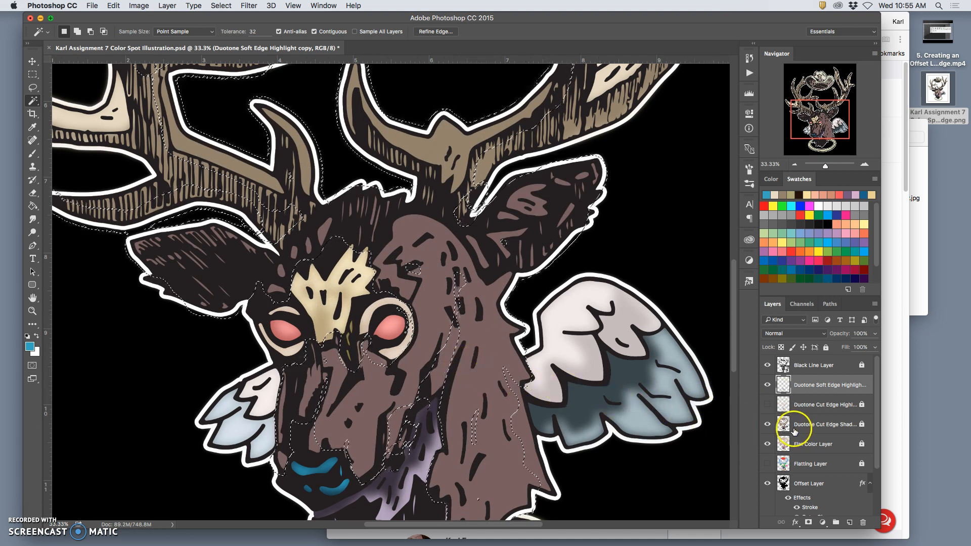
pyautogui.click(823, 429)
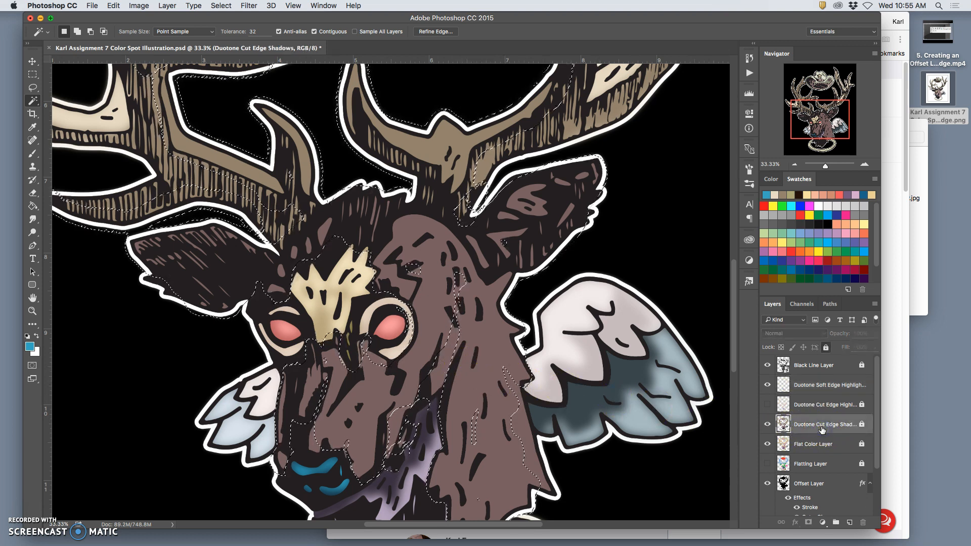
pyautogui.press('super+j')
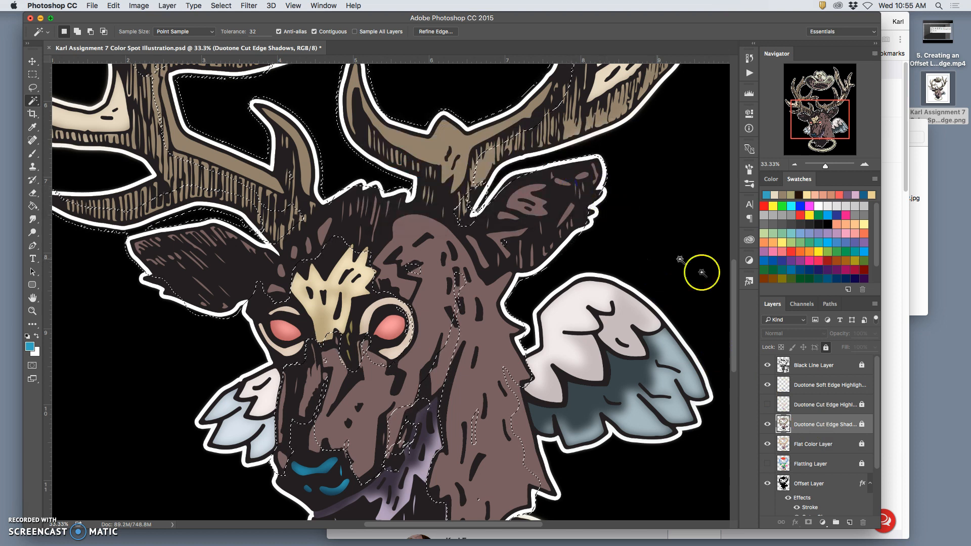
pyautogui.click(767, 405)
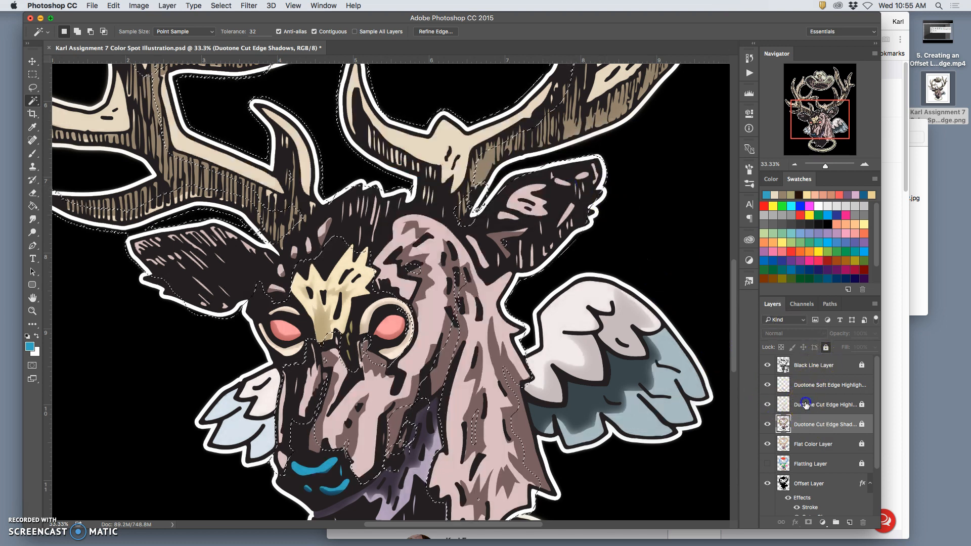
# Step: Unlock the Duotone Cut Edge Highlight layer and copy its selected face, neck and antler highlights to a new layer
pyautogui.click(806, 404)
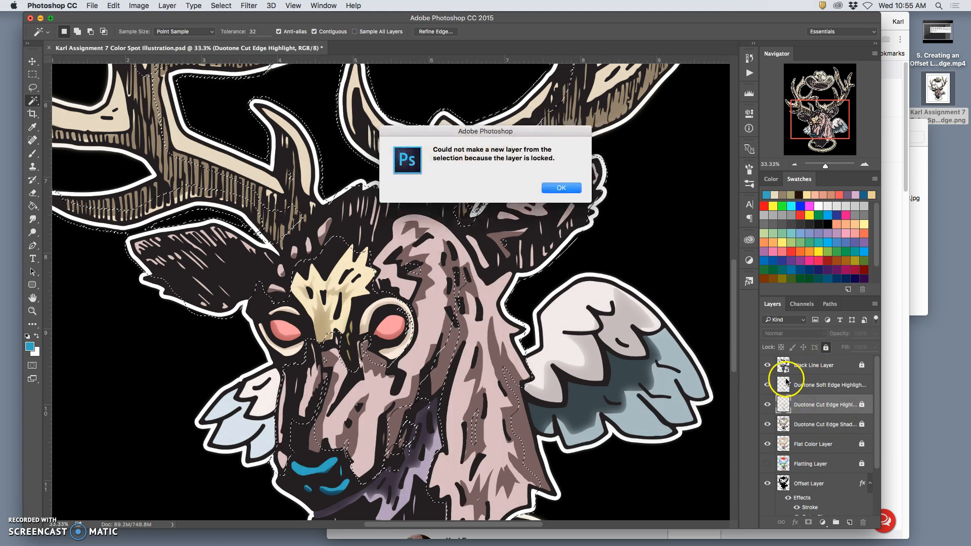
pyautogui.click(576, 189)
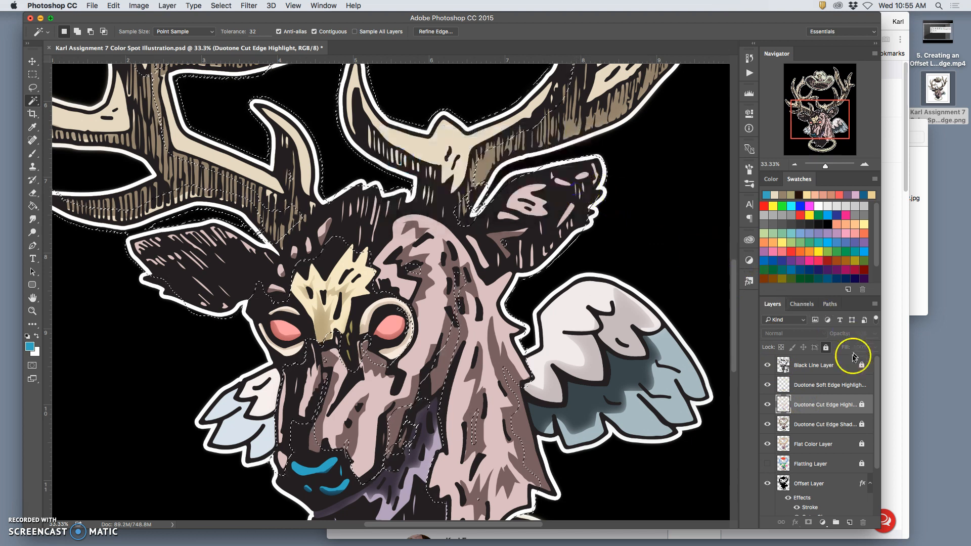
pyautogui.click(826, 347)
pyautogui.press('super+j')
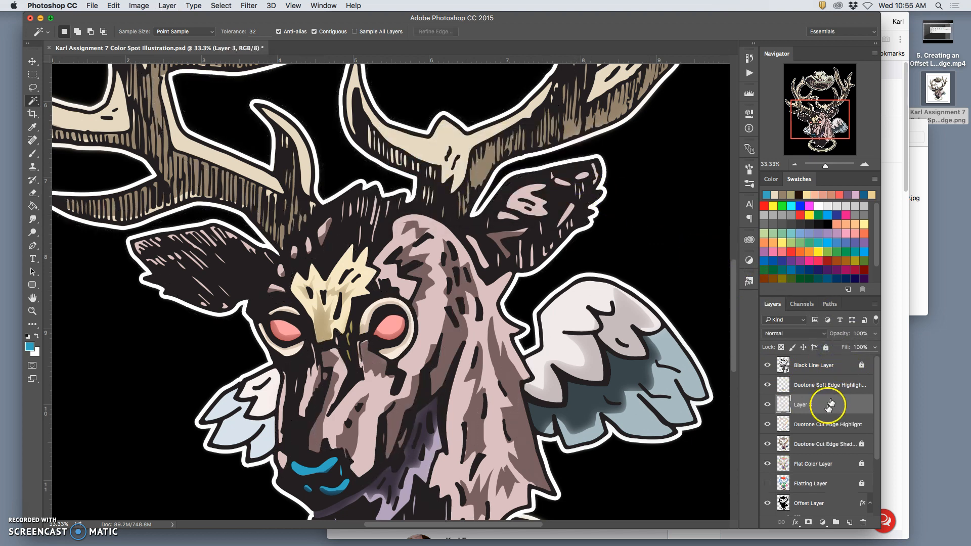
# Step: Lock the Duotone Cut Edge Highlight layer again and hide it
pyautogui.click(820, 425)
pyautogui.click(826, 348)
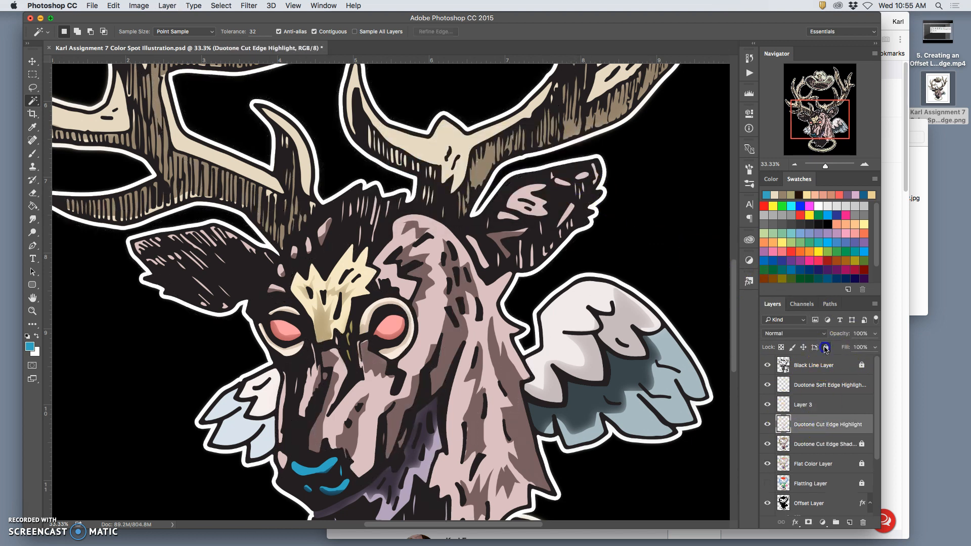
pyautogui.click(768, 426)
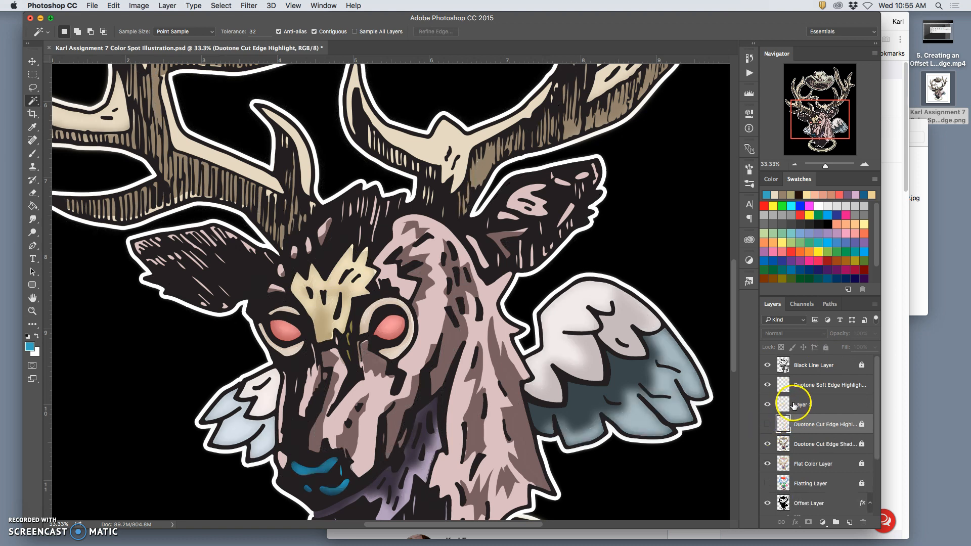
# Step: Rename the new layer holding the copied highlights as Cut Edge Selections
pyautogui.doubleClick(802, 404)
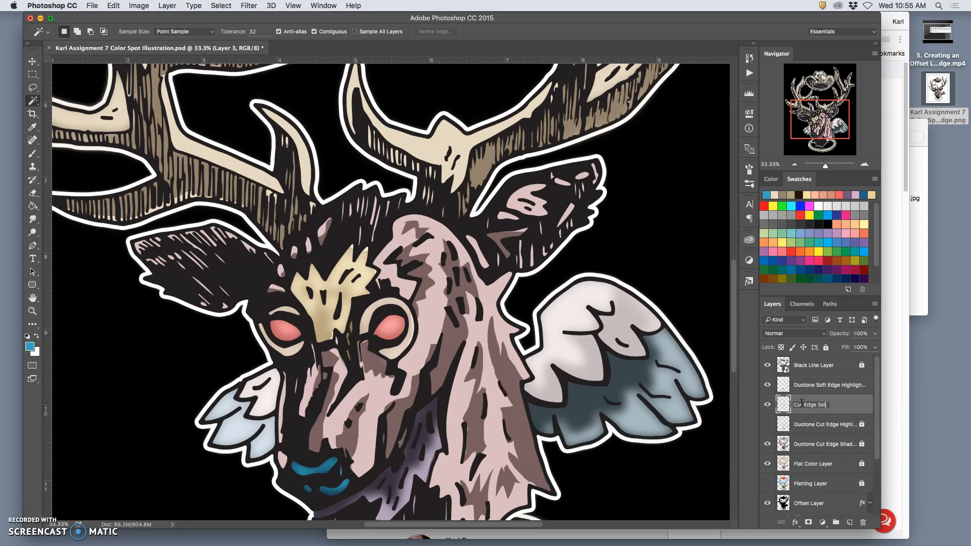
pyautogui.doubleClick(834, 406)
pyautogui.click(701, 288)
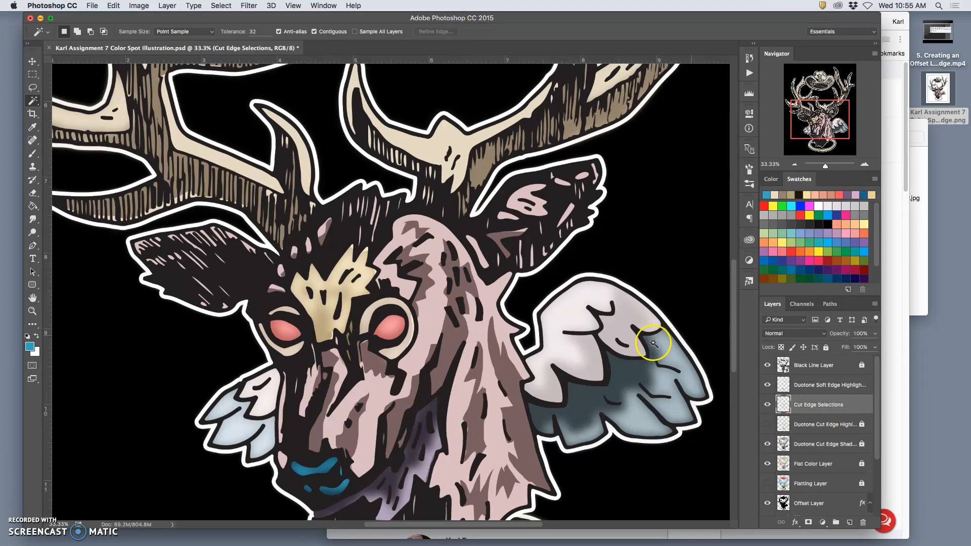
# Step: Review the whole illustration from hat to neck, comparing it with the Duotone Soft Edge Highlight layer shown and hidden
pyautogui.press('super+minus')
pyautogui.press('super+minus')
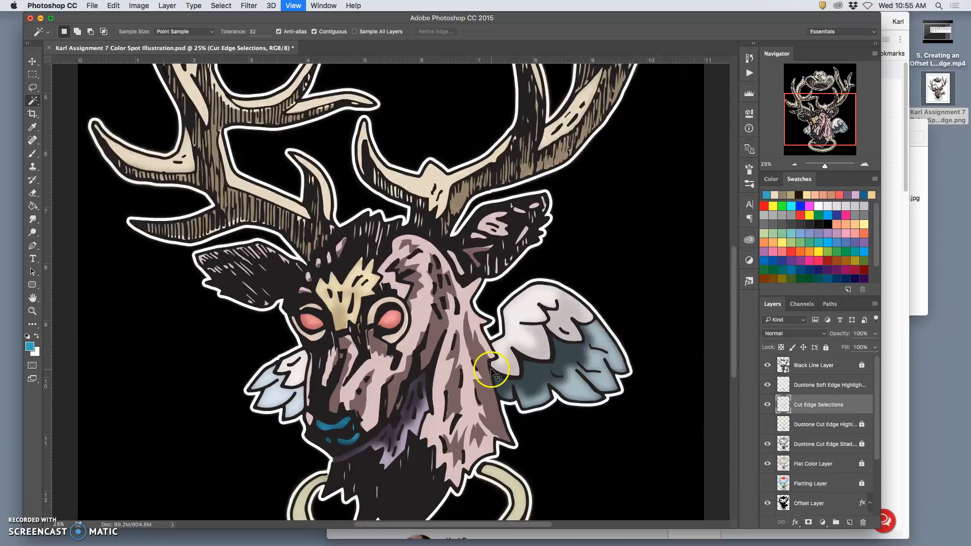
pyautogui.click(767, 386)
pyautogui.click(767, 385)
pyautogui.click(767, 385)
pyautogui.click(767, 386)
pyautogui.click(767, 385)
pyautogui.click(768, 385)
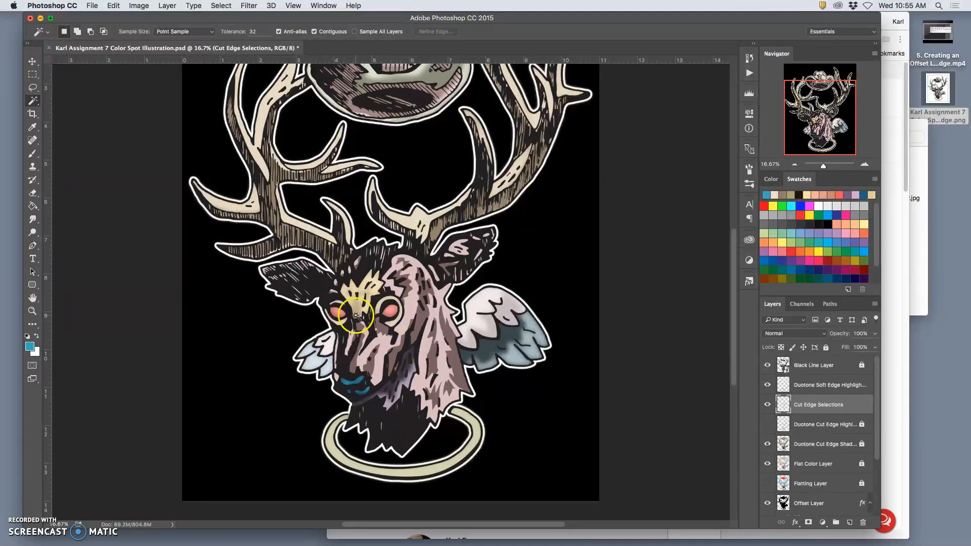
pyautogui.scroll(5, 500, 324)
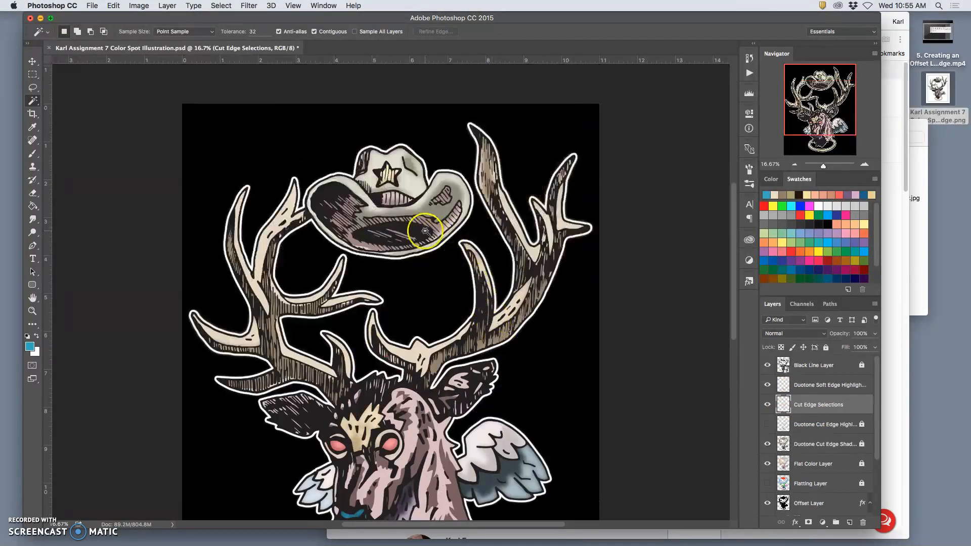
pyautogui.scroll(-5, 579, 311)
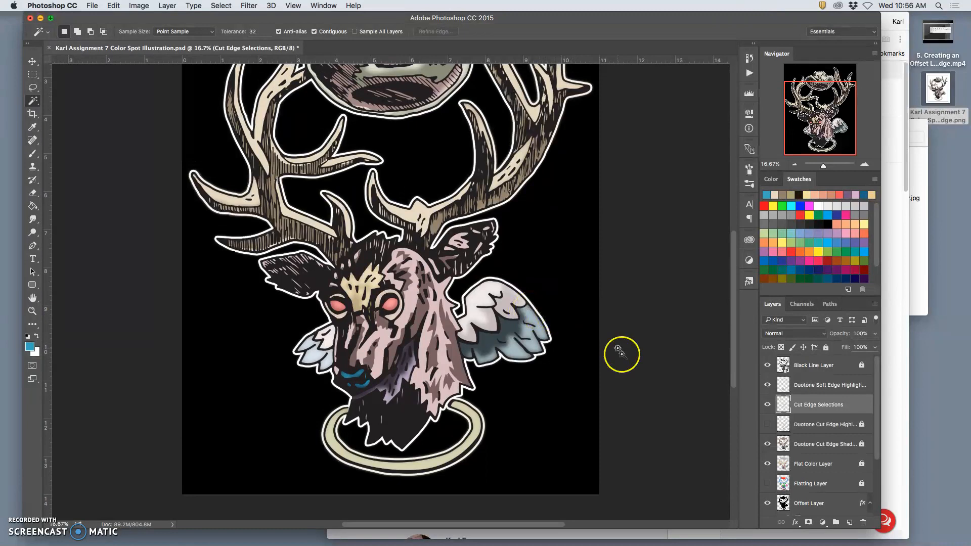
pyautogui.moveTo(778, 392); pyautogui.dragTo(810, 386)
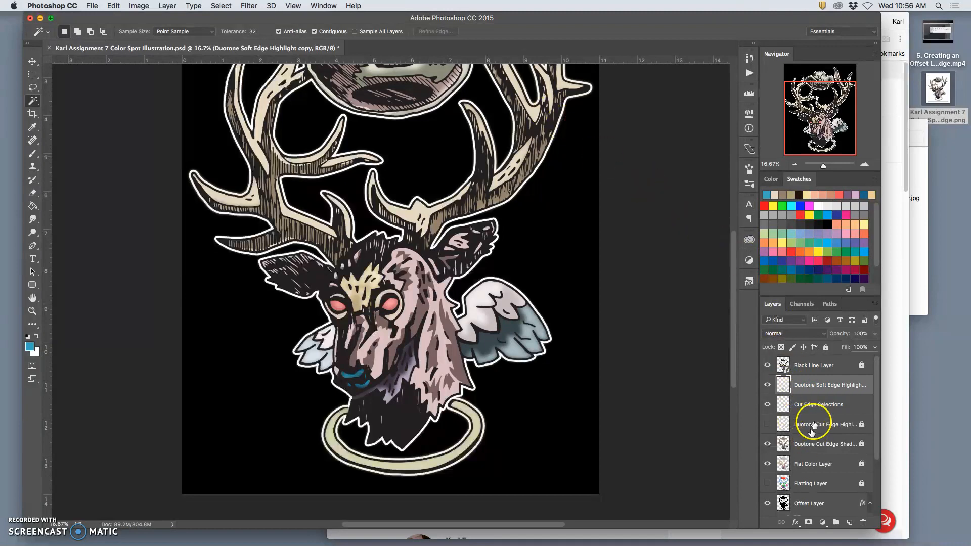
# Step: Set up the Eraser for the Cut Edge Selections layer with a soft 47 px brush, 0% hardness and 48% opacity
pyautogui.click(809, 404)
pyautogui.press('super+equal')
pyautogui.press('super+equal')
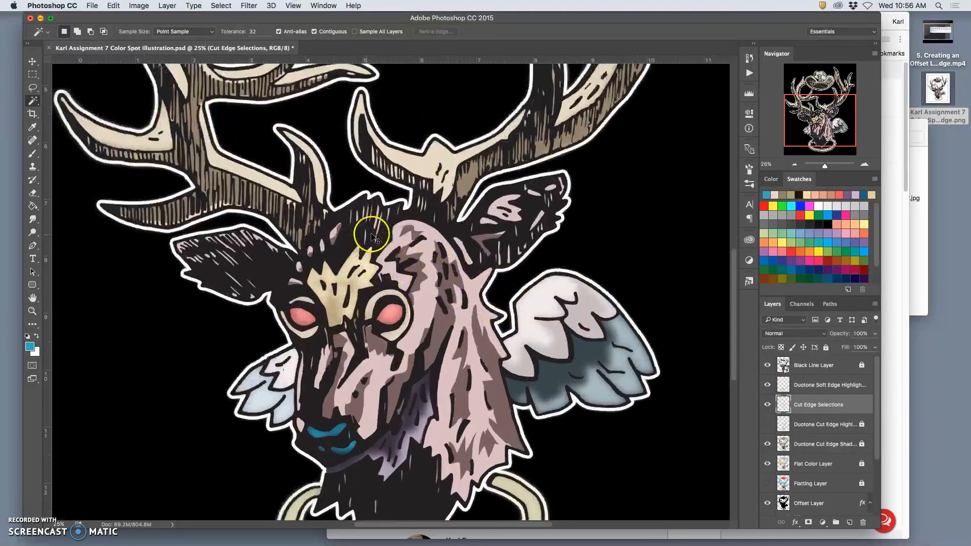
pyautogui.click(34, 193)
pyautogui.click(75, 32)
pyautogui.moveTo(93, 86); pyautogui.dragTo(91, 87)
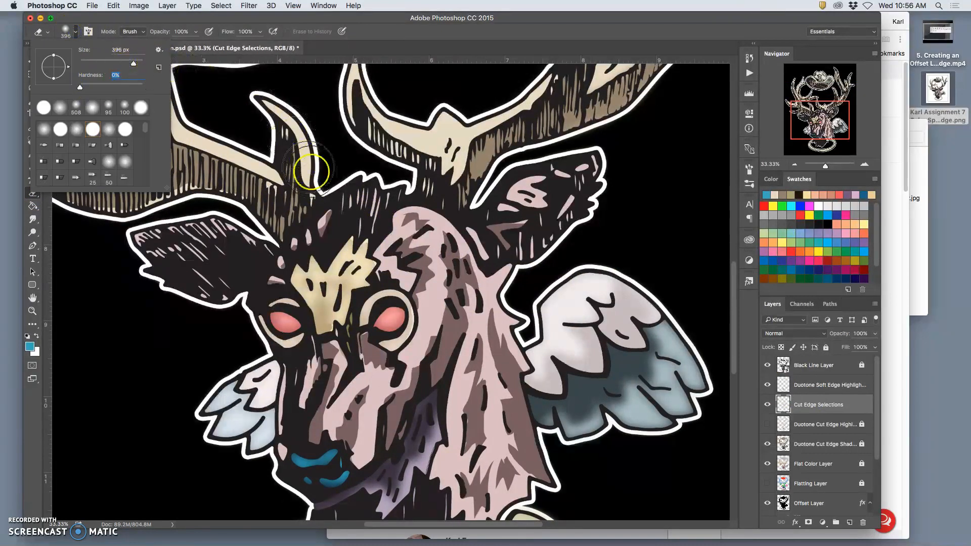
pyautogui.click(196, 31)
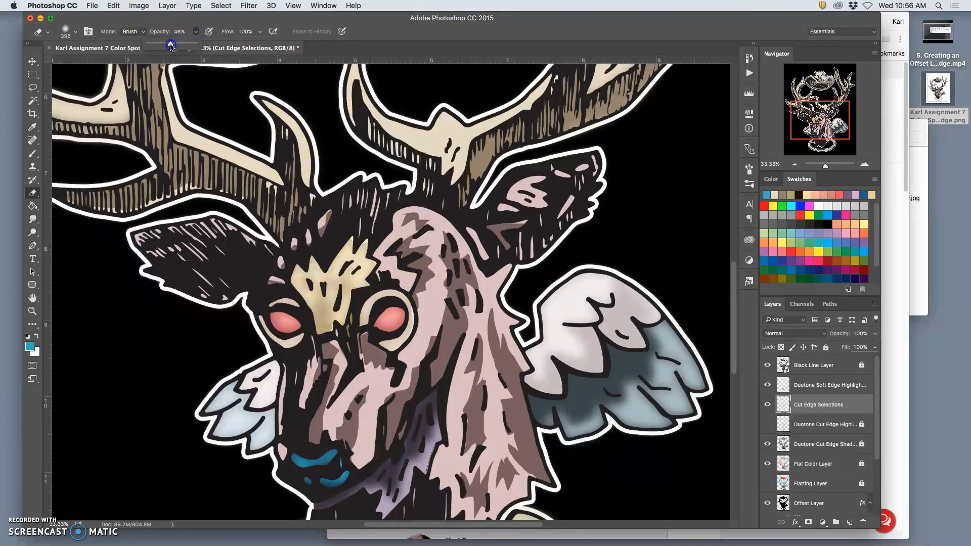
pyautogui.click(75, 32)
pyautogui.click(94, 61)
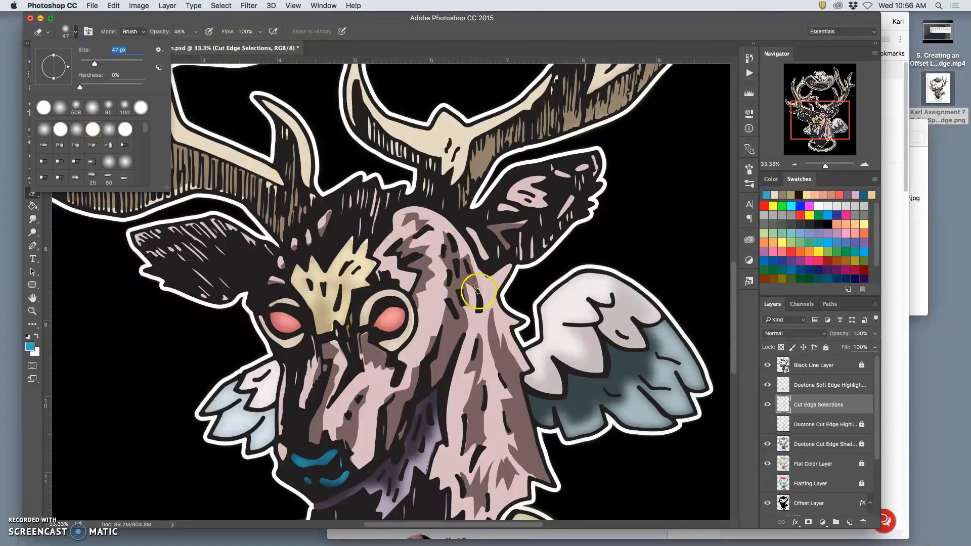
# Step: Soften the highlight edges beside the deer's forehead and above its eye by partially erasing them
pyautogui.click(403, 252)
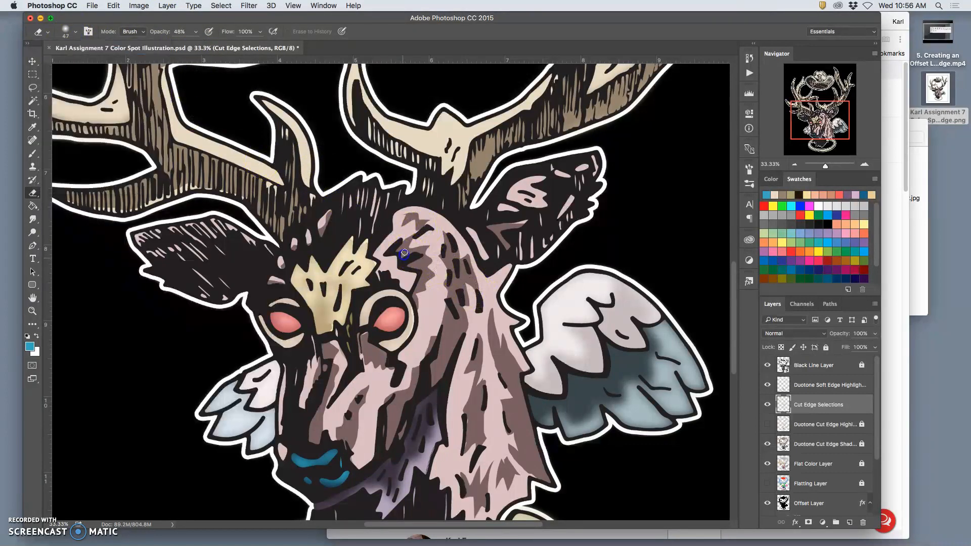
pyautogui.click(323, 215)
pyautogui.moveTo(411, 249); pyautogui.dragTo(429, 246)
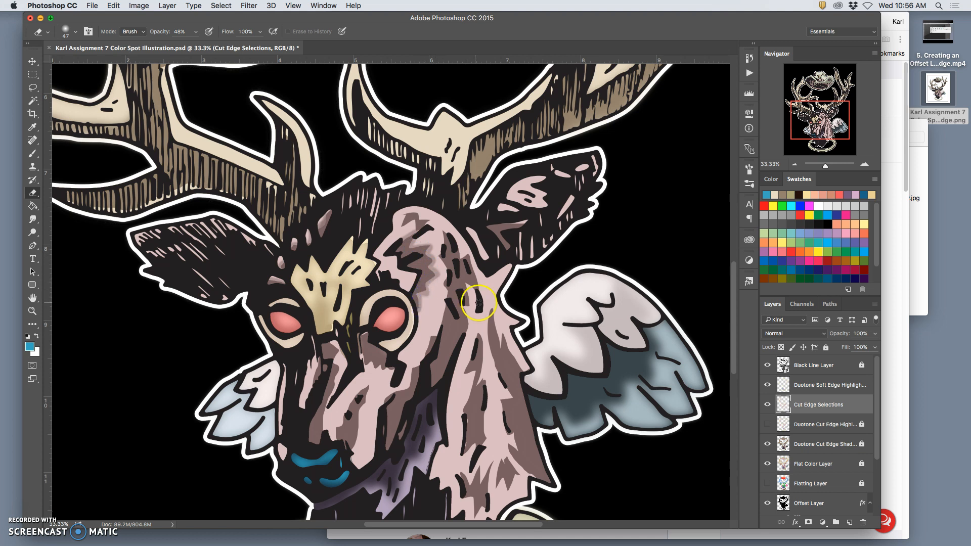
# Step: Enlarge the eraser to 86 px and soften the highlight edges on the crown of the head and the upper neck
pyautogui.click(77, 34)
pyautogui.click(107, 62)
pyautogui.click(424, 225)
pyautogui.moveTo(415, 221)
pyautogui.mouseDown()
pyautogui.moveTo(476, 238)
pyautogui.moveTo(451, 239)
pyautogui.moveTo(453, 230)
pyautogui.moveTo(450, 238)
pyautogui.moveTo(404, 214)
pyautogui.mouseUp()
pyautogui.moveTo(411, 237)
pyautogui.mouseDown()
pyautogui.moveTo(402, 271)
pyautogui.moveTo(417, 249)
pyautogui.moveTo(458, 232)
pyautogui.moveTo(443, 249)
pyautogui.mouseUp()
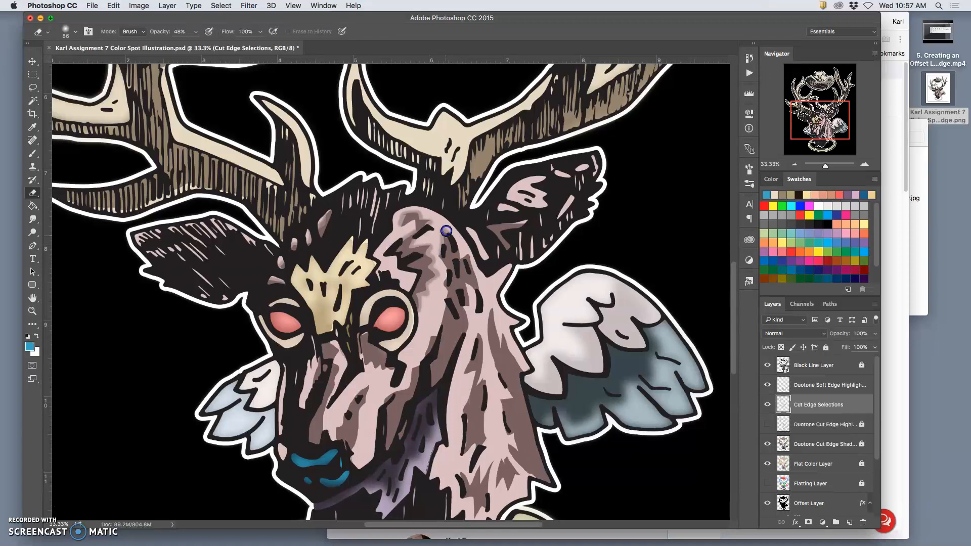
pyautogui.moveTo(441, 231)
pyautogui.mouseDown()
pyautogui.moveTo(468, 265)
pyautogui.moveTo(454, 244)
pyautogui.mouseUp()
pyautogui.moveTo(468, 256)
pyautogui.mouseDown()
pyautogui.moveTo(475, 317)
pyautogui.moveTo(469, 297)
pyautogui.mouseUp()
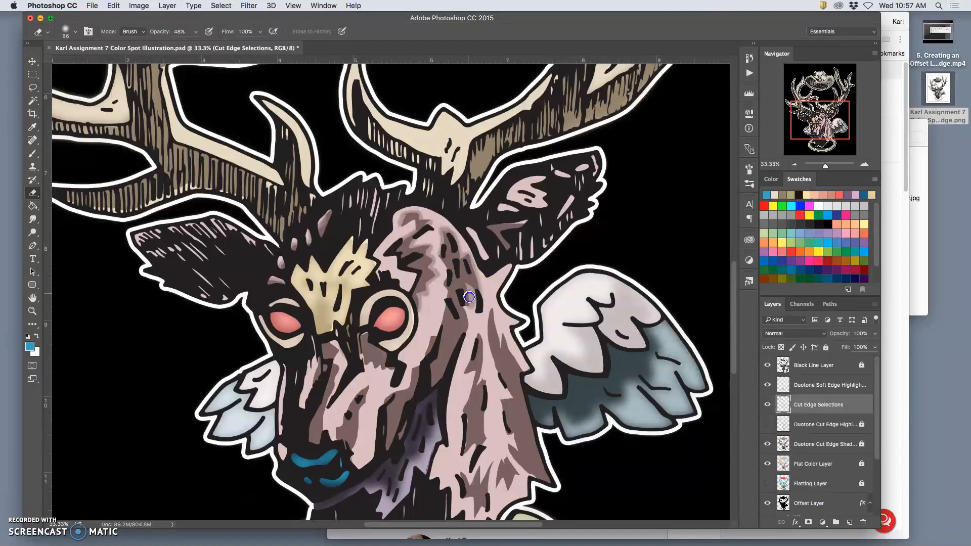
# Step: Soften the highlight edges on the deer's cheek and along the bridge of the nose down to the nostrils
pyautogui.moveTo(459, 338)
pyautogui.mouseDown()
pyautogui.moveTo(461, 304)
pyautogui.moveTo(437, 357)
pyautogui.moveTo(433, 339)
pyautogui.moveTo(375, 368)
pyautogui.moveTo(365, 362)
pyautogui.moveTo(364, 334)
pyautogui.moveTo(362, 355)
pyautogui.moveTo(405, 384)
pyautogui.moveTo(348, 433)
pyautogui.moveTo(397, 381)
pyautogui.moveTo(397, 400)
pyautogui.moveTo(362, 401)
pyautogui.moveTo(363, 387)
pyautogui.moveTo(349, 452)
pyautogui.mouseUp()
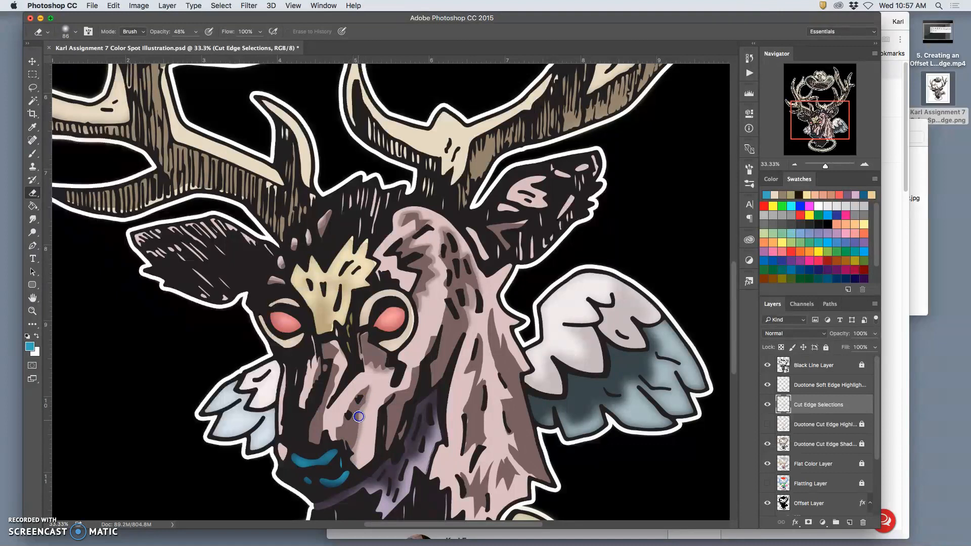
pyautogui.moveTo(365, 390); pyautogui.dragTo(353, 453)
pyautogui.moveTo(347, 385)
pyautogui.mouseDown()
pyautogui.moveTo(325, 427)
pyautogui.moveTo(331, 441)
pyautogui.mouseUp()
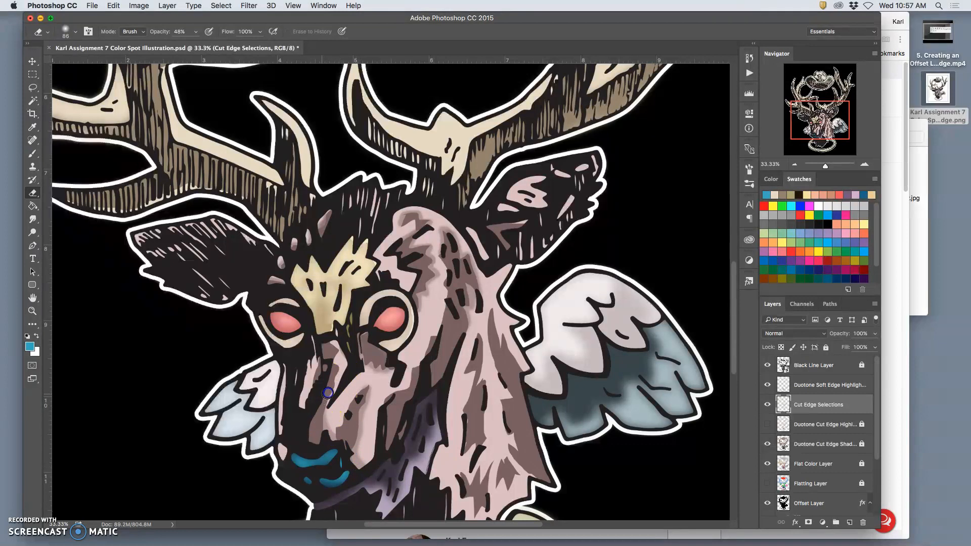
pyautogui.moveTo(340, 354); pyautogui.dragTo(331, 387)
pyautogui.moveTo(330, 438); pyautogui.dragTo(332, 436)
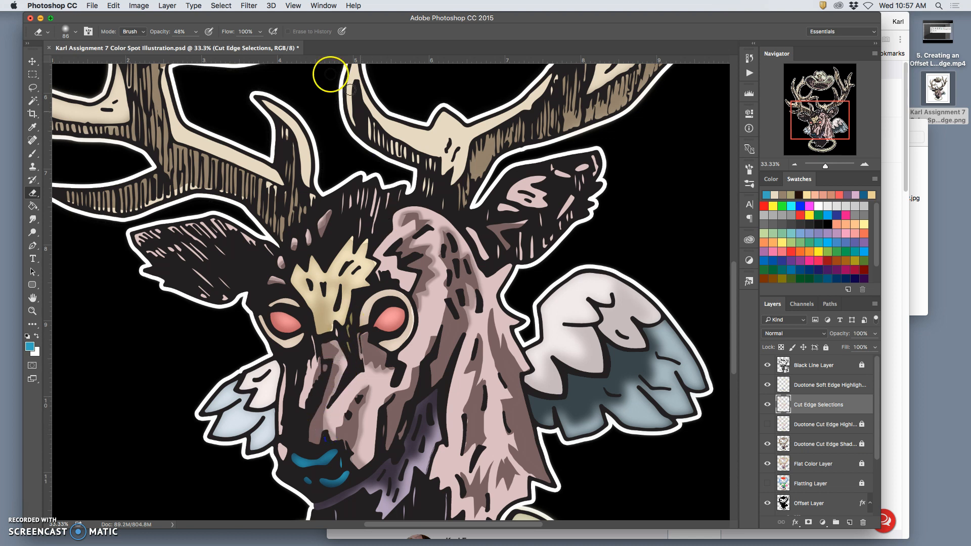
# Step: Fade the narrow highlights along the far side of the muzzle, undoing one unwanted eraser stroke
pyautogui.moveTo(302, 344)
pyautogui.mouseDown()
pyautogui.moveTo(315, 369)
pyautogui.moveTo(307, 400)
pyautogui.mouseUp()
pyautogui.moveTo(317, 341); pyautogui.dragTo(303, 412)
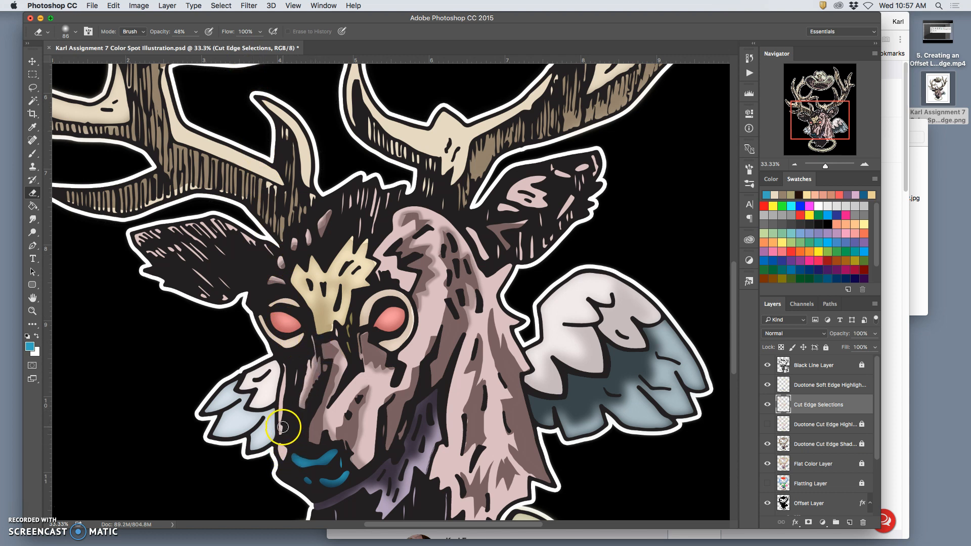
pyautogui.press('super+z')
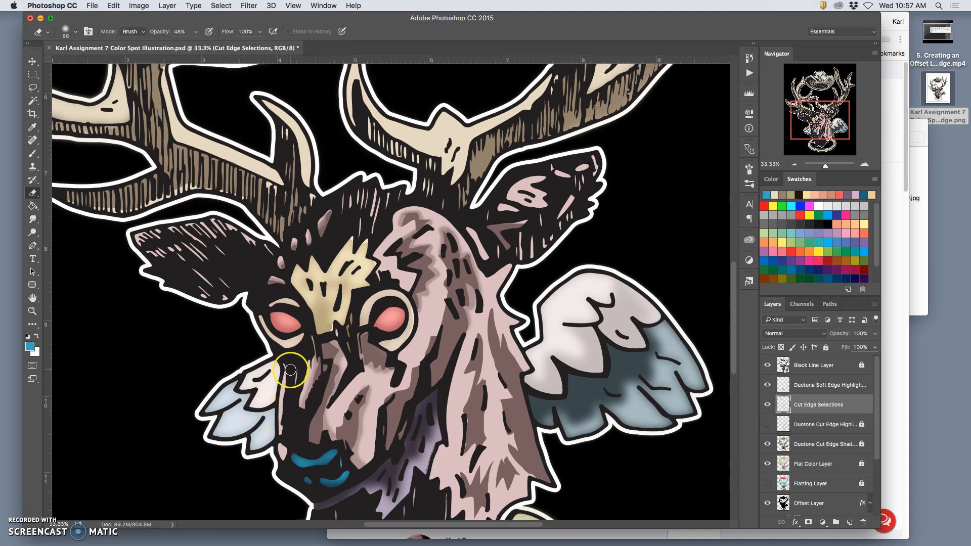
pyautogui.moveTo(287, 368); pyautogui.dragTo(282, 453)
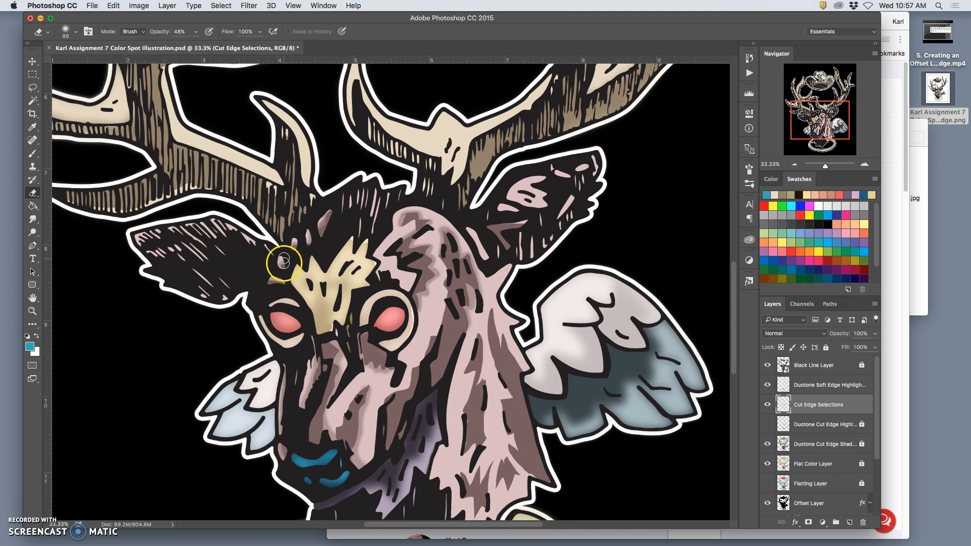
# Step: Soften the highlights on the brow and inside both of the deer's ears with the Eraser
pyautogui.moveTo(293, 291)
pyautogui.mouseDown()
pyautogui.moveTo(271, 295)
pyautogui.moveTo(284, 278)
pyautogui.moveTo(276, 272)
pyautogui.moveTo(285, 283)
pyautogui.moveTo(223, 253)
pyautogui.moveTo(190, 253)
pyautogui.moveTo(194, 242)
pyautogui.moveTo(226, 258)
pyautogui.moveTo(234, 275)
pyautogui.moveTo(244, 264)
pyautogui.moveTo(197, 271)
pyautogui.moveTo(174, 248)
pyautogui.moveTo(181, 255)
pyautogui.mouseUp()
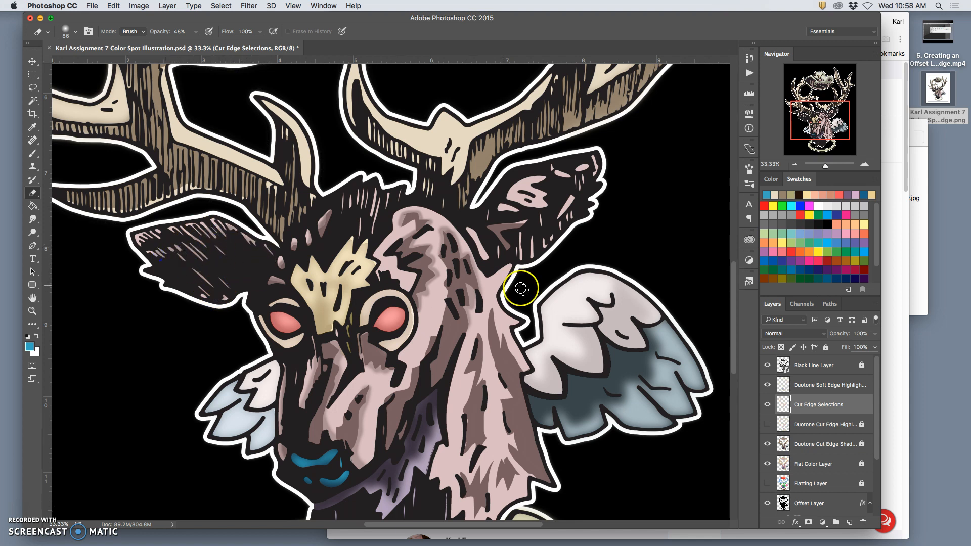
pyautogui.moveTo(517, 215); pyautogui.dragTo(509, 221)
pyautogui.moveTo(509, 223)
pyautogui.mouseDown()
pyautogui.moveTo(519, 211)
pyautogui.moveTo(505, 210)
pyautogui.moveTo(514, 211)
pyautogui.moveTo(511, 199)
pyautogui.moveTo(539, 202)
pyautogui.moveTo(512, 191)
pyautogui.moveTo(553, 173)
pyautogui.moveTo(539, 191)
pyautogui.moveTo(568, 191)
pyautogui.moveTo(569, 209)
pyautogui.moveTo(551, 231)
pyautogui.moveTo(511, 238)
pyautogui.moveTo(516, 245)
pyautogui.moveTo(485, 233)
pyautogui.moveTo(494, 265)
pyautogui.mouseUp()
pyautogui.moveTo(474, 229); pyautogui.dragTo(490, 267)
pyautogui.moveTo(549, 197); pyautogui.dragTo(574, 172)
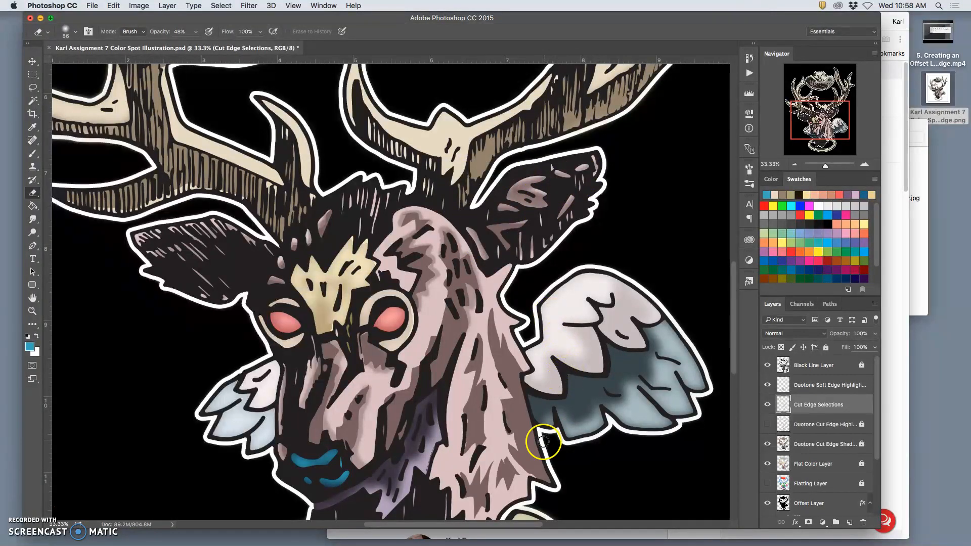
# Step: Soften the highlight edges along the back of the neck and up over the crown of the head
pyautogui.moveTo(493, 312)
pyautogui.mouseDown()
pyautogui.moveTo(495, 355)
pyautogui.moveTo(515, 394)
pyautogui.moveTo(495, 312)
pyautogui.moveTo(502, 351)
pyautogui.moveTo(518, 367)
pyautogui.mouseUp()
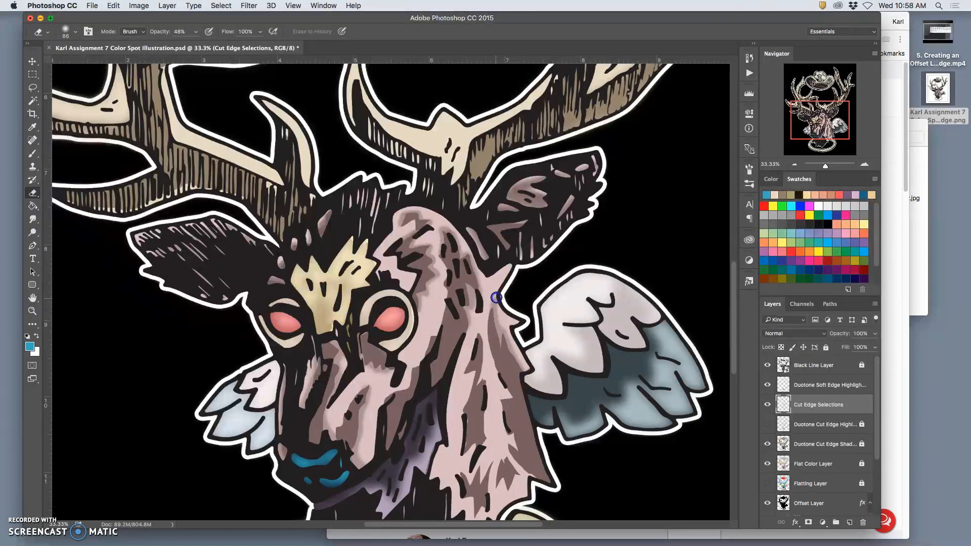
pyautogui.moveTo(498, 293)
pyautogui.mouseDown()
pyautogui.moveTo(511, 267)
pyautogui.moveTo(496, 334)
pyautogui.mouseUp()
pyautogui.moveTo(469, 245)
pyautogui.mouseDown()
pyautogui.moveTo(485, 278)
pyautogui.moveTo(510, 266)
pyautogui.moveTo(478, 273)
pyautogui.moveTo(450, 222)
pyautogui.moveTo(401, 211)
pyautogui.mouseUp()
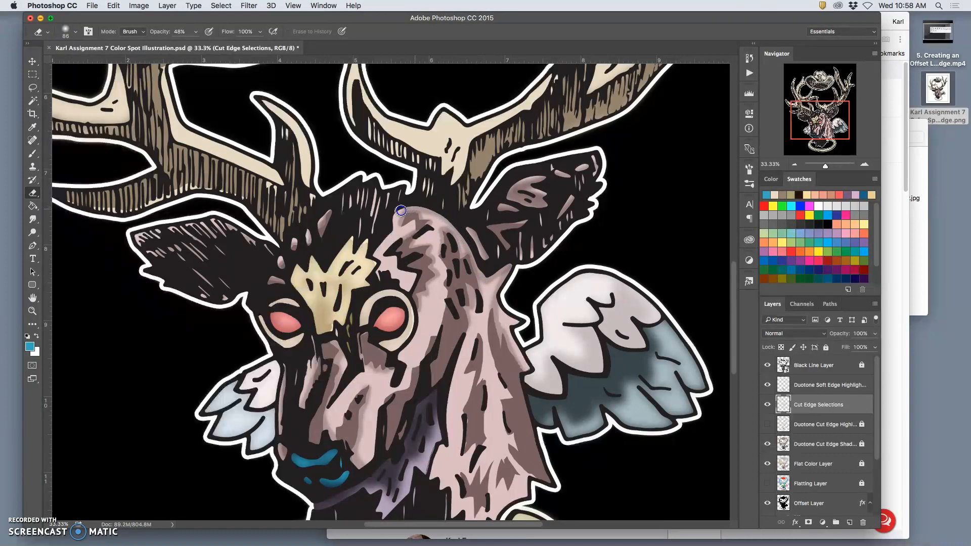
# Step: Undo the last eraser strokes on the crown and soften the highlight edges down the back of the neck
pyautogui.press('super+z')
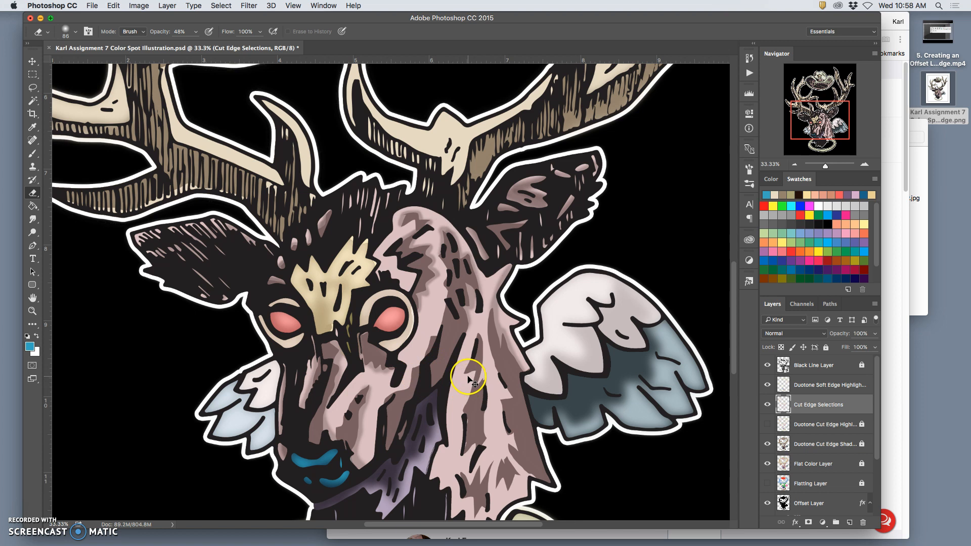
pyautogui.press('super+alt+z')
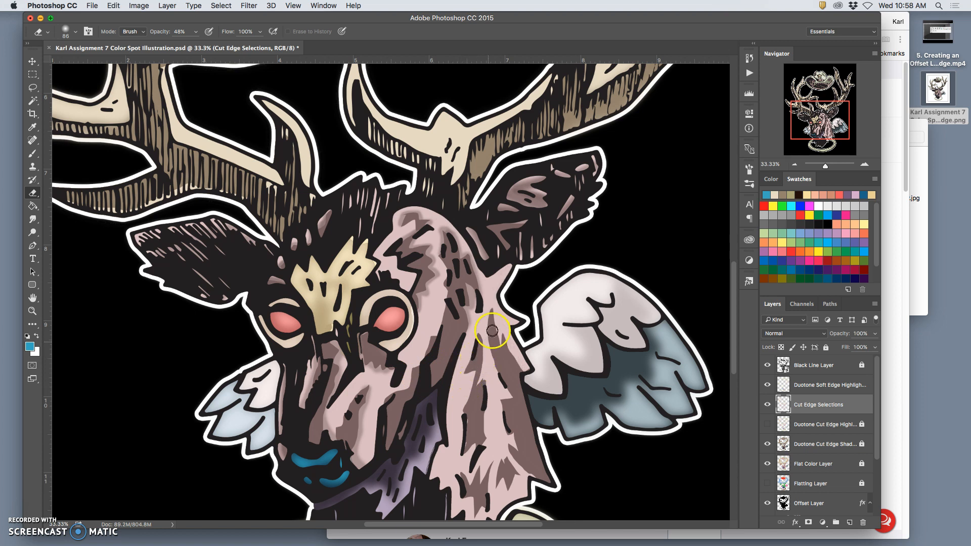
pyautogui.moveTo(494, 312)
pyautogui.mouseDown()
pyautogui.moveTo(510, 398)
pyautogui.moveTo(496, 399)
pyautogui.moveTo(505, 435)
pyautogui.moveTo(516, 438)
pyautogui.moveTo(517, 451)
pyautogui.moveTo(504, 448)
pyautogui.moveTo(528, 476)
pyautogui.mouseUp()
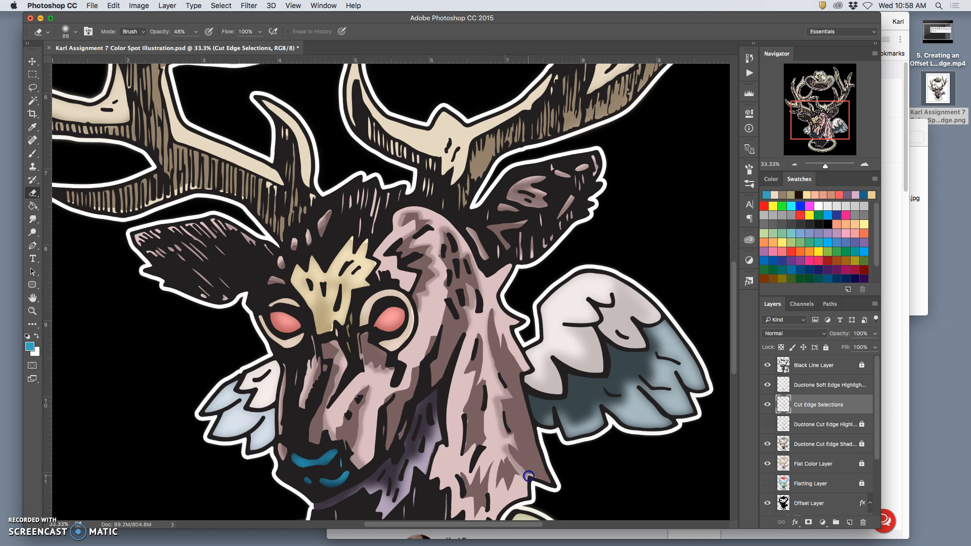
pyautogui.moveTo(496, 355)
pyautogui.mouseDown()
pyautogui.moveTo(514, 416)
pyautogui.moveTo(541, 407)
pyautogui.moveTo(542, 466)
pyautogui.mouseUp()
pyautogui.scroll(-5, 481, 314)
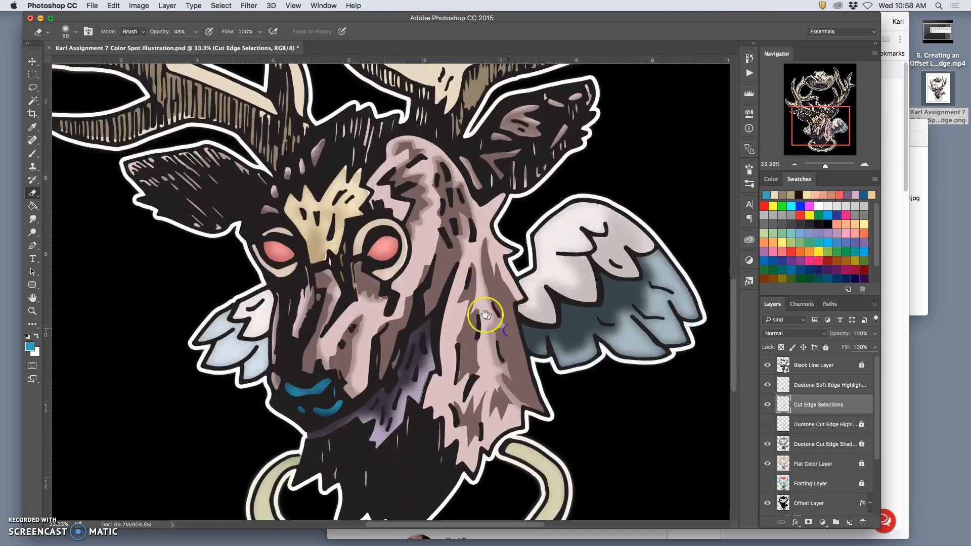
# Step: Soften the long highlights running down the middle of the neck to the lower fur with the Eraser
pyautogui.moveTo(475, 234)
pyautogui.mouseDown()
pyautogui.moveTo(453, 270)
pyautogui.moveTo(466, 267)
pyautogui.moveTo(456, 329)
pyautogui.moveTo(465, 264)
pyautogui.mouseUp()
pyautogui.moveTo(457, 325)
pyautogui.mouseDown()
pyautogui.moveTo(455, 309)
pyautogui.moveTo(453, 348)
pyautogui.mouseUp()
pyautogui.moveTo(465, 264)
pyautogui.mouseDown()
pyautogui.moveTo(465, 353)
pyautogui.moveTo(458, 376)
pyautogui.moveTo(447, 370)
pyautogui.moveTo(459, 389)
pyautogui.moveTo(468, 361)
pyautogui.moveTo(462, 390)
pyautogui.moveTo(481, 357)
pyautogui.moveTo(469, 393)
pyautogui.moveTo(452, 391)
pyautogui.moveTo(447, 369)
pyautogui.moveTo(478, 382)
pyautogui.moveTo(465, 340)
pyautogui.moveTo(453, 351)
pyautogui.moveTo(468, 335)
pyautogui.moveTo(459, 365)
pyautogui.moveTo(475, 343)
pyautogui.mouseUp()
pyautogui.moveTo(474, 410); pyautogui.dragTo(467, 399)
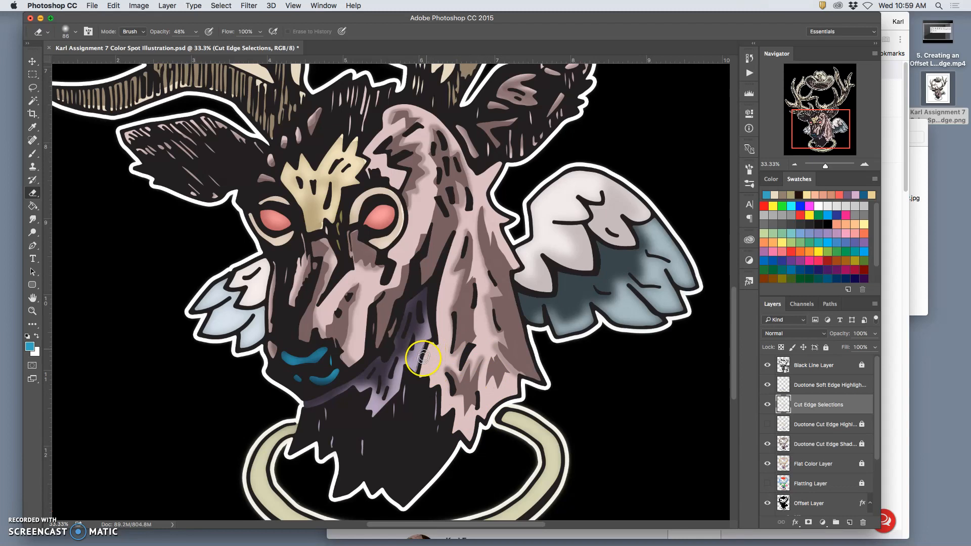
# Step: Fade the highlight edges where the neck meets the purple throat and along the lowest fur tips
pyautogui.scroll(-3, 412, 408)
pyautogui.hscroll(-1, 412, 408)
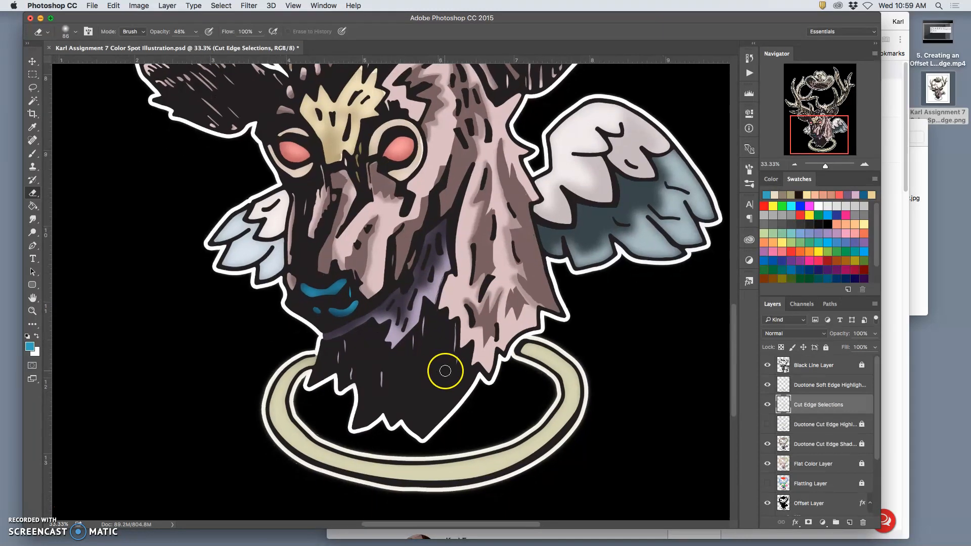
pyautogui.moveTo(446, 275); pyautogui.dragTo(447, 272)
pyautogui.moveTo(430, 311); pyautogui.dragTo(427, 313)
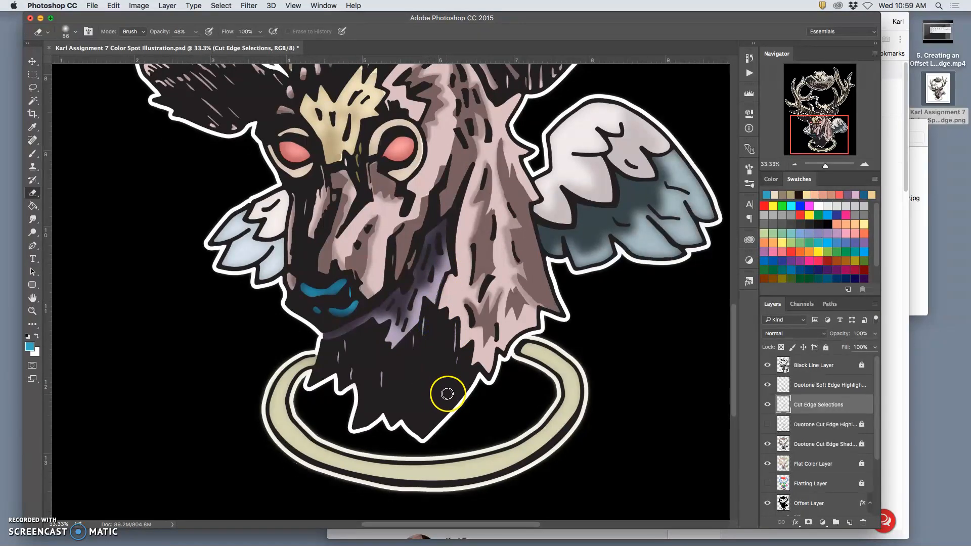
pyautogui.moveTo(481, 342); pyautogui.dragTo(462, 380)
pyautogui.moveTo(442, 144); pyautogui.dragTo(439, 144)
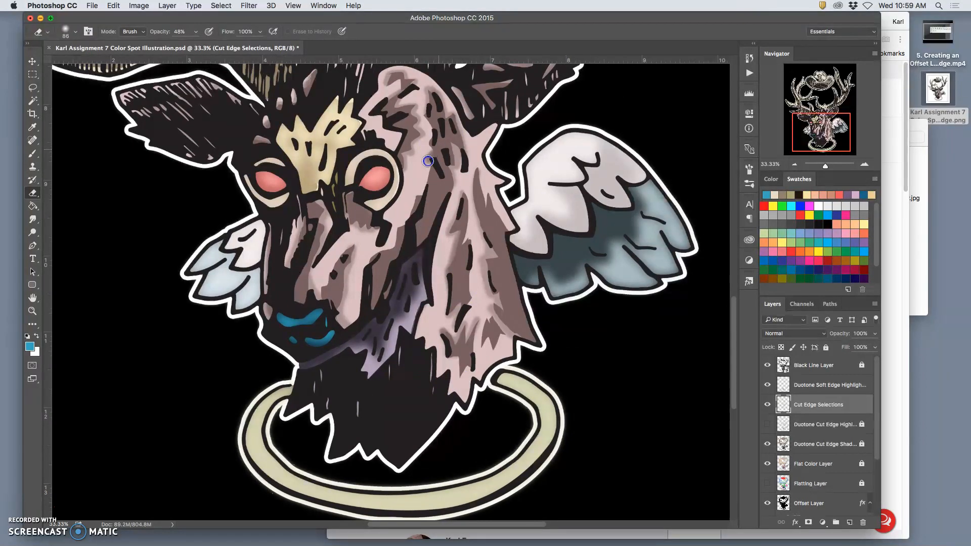
# Step: Soften the remaining highlight edges along the cheek and jaw and on the neck beside the wing
pyautogui.moveTo(433, 173); pyautogui.dragTo(366, 272)
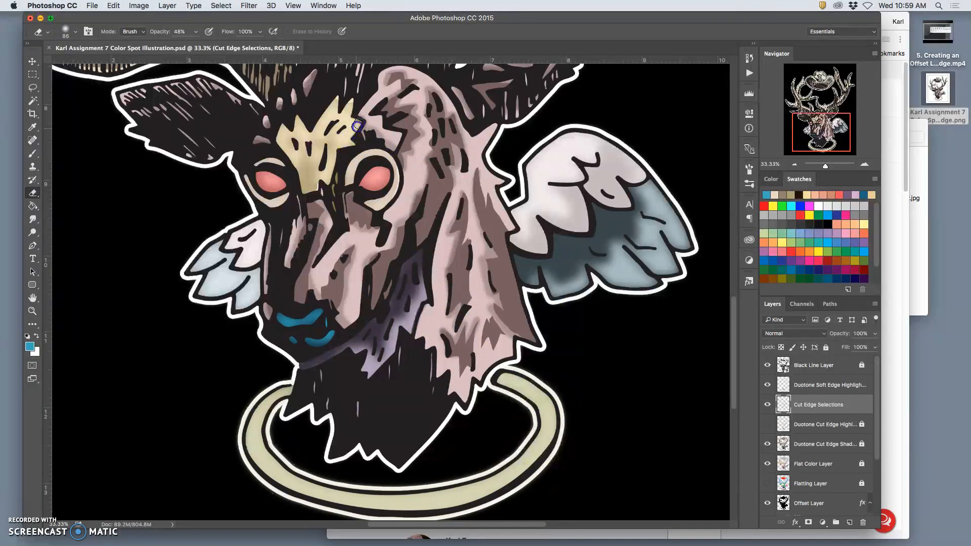
pyautogui.moveTo(486, 295); pyautogui.dragTo(509, 267)
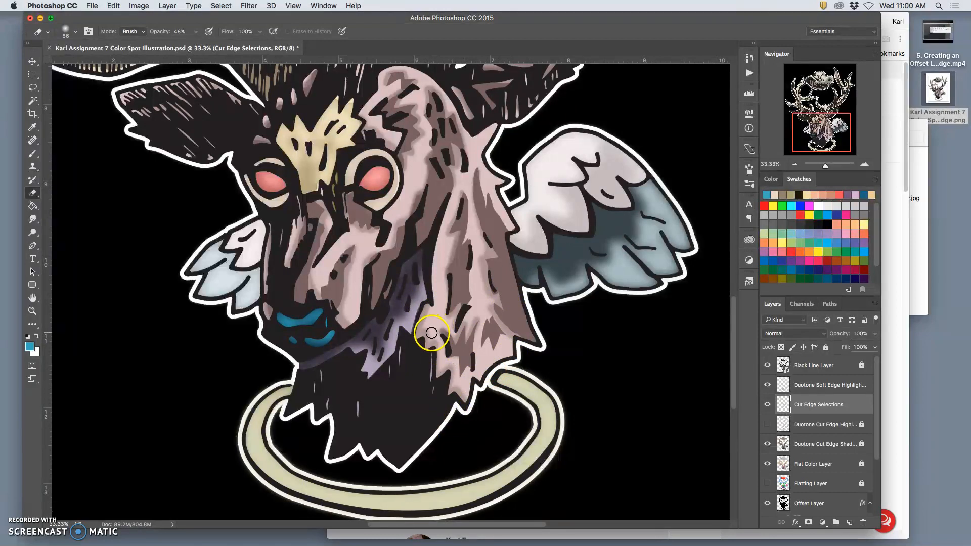
pyautogui.moveTo(434, 335)
pyautogui.mouseDown()
pyautogui.moveTo(427, 344)
pyautogui.moveTo(442, 314)
pyautogui.moveTo(426, 304)
pyautogui.mouseUp()
pyautogui.moveTo(478, 212)
pyautogui.mouseDown()
pyautogui.moveTo(509, 200)
pyautogui.moveTo(514, 223)
pyautogui.mouseUp()
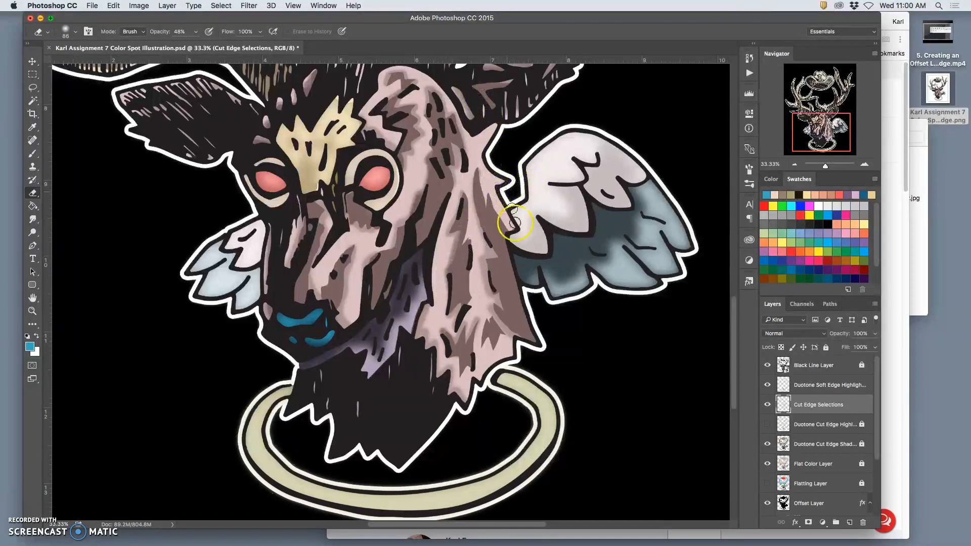
pyautogui.moveTo(480, 193)
pyautogui.mouseDown()
pyautogui.moveTo(485, 185)
pyautogui.moveTo(484, 222)
pyautogui.mouseUp()
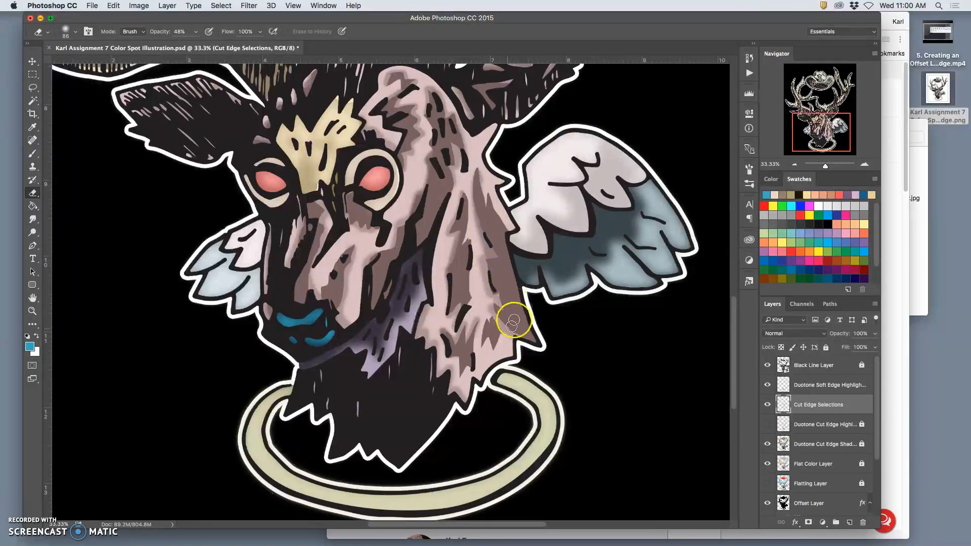
pyautogui.press('super+minus')
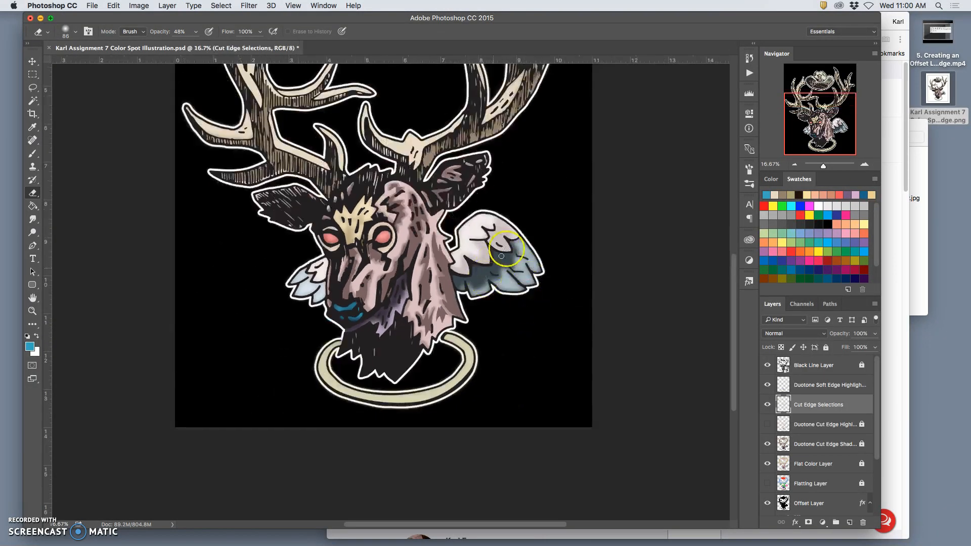
pyautogui.press('super+minus')
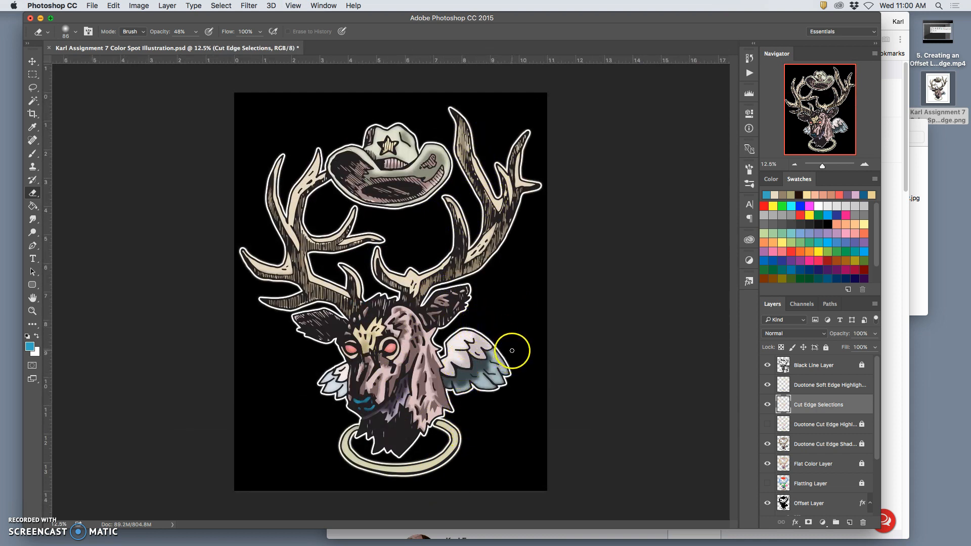
# Step: Switch to the Brush and sample the light pink highlight colour from the deer's crown
pyautogui.click(34, 154)
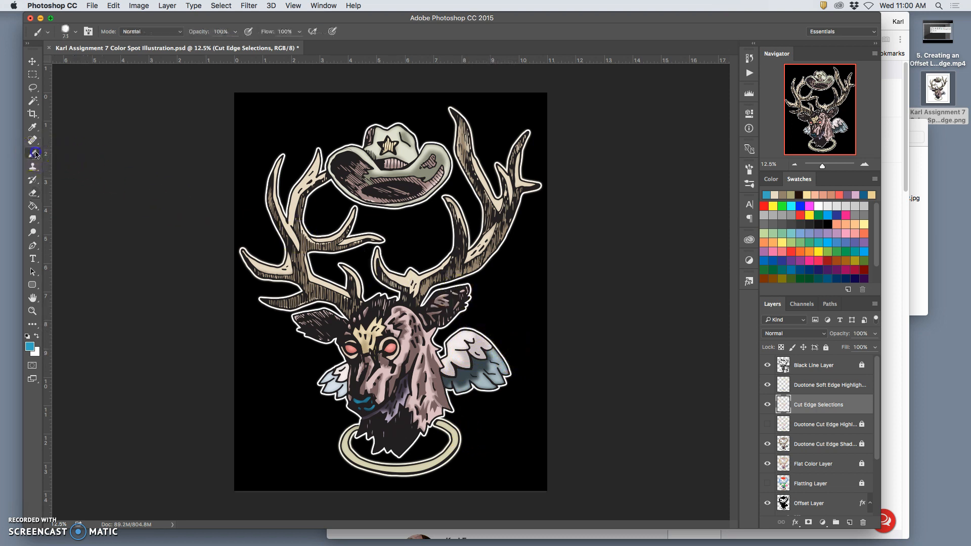
pyautogui.press('super+equal')
pyautogui.press('super+equal')
pyautogui.press('super+equal')
pyautogui.press('super+equal')
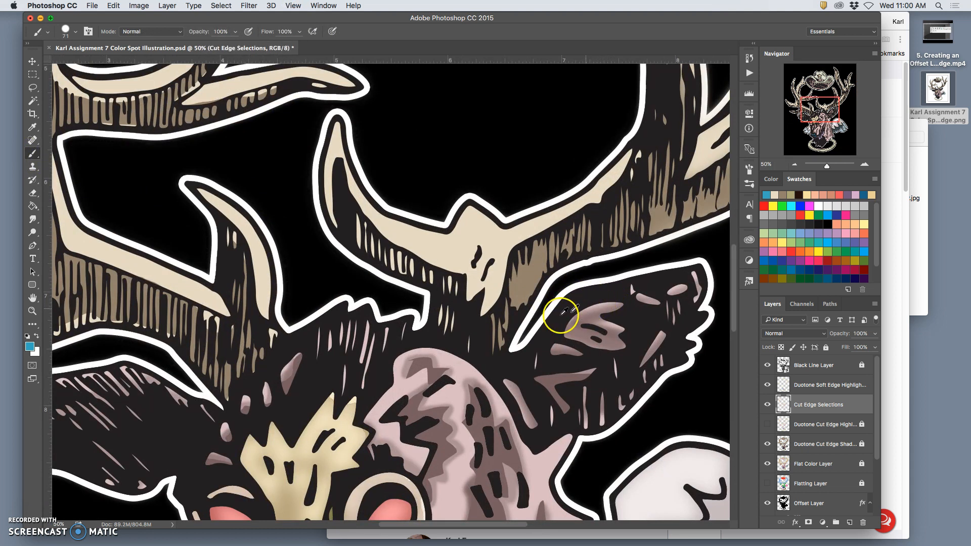
pyautogui.keyDown('alt'); pyautogui.click(451, 356); pyautogui.keyUp('alt')
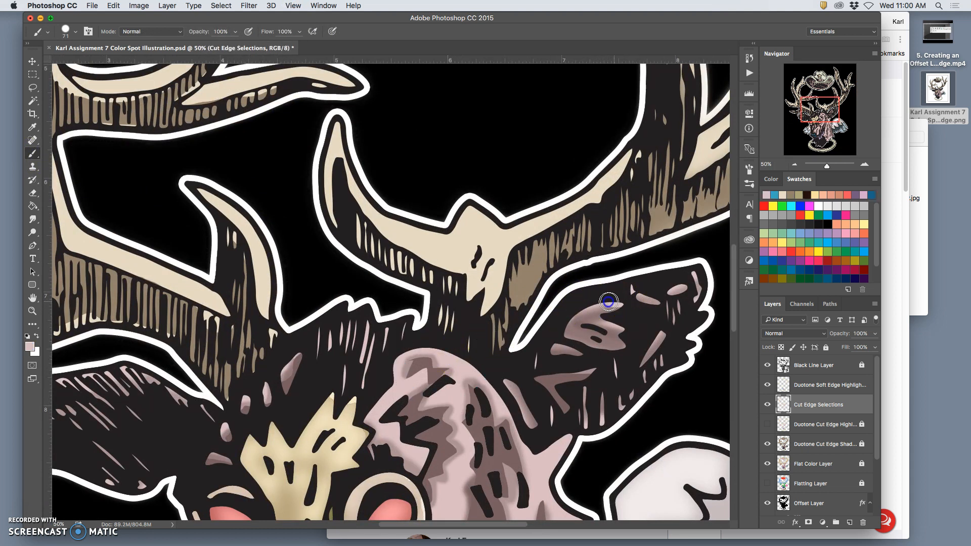
pyautogui.moveTo(618, 303)
pyautogui.mouseDown()
pyautogui.moveTo(568, 321)
pyautogui.moveTo(579, 323)
pyautogui.mouseUp()
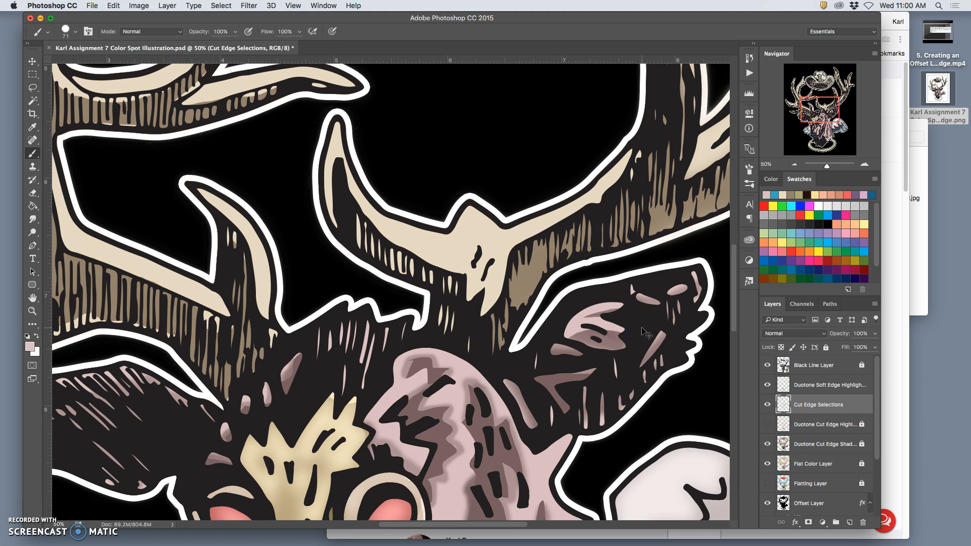
pyautogui.press('super+z')
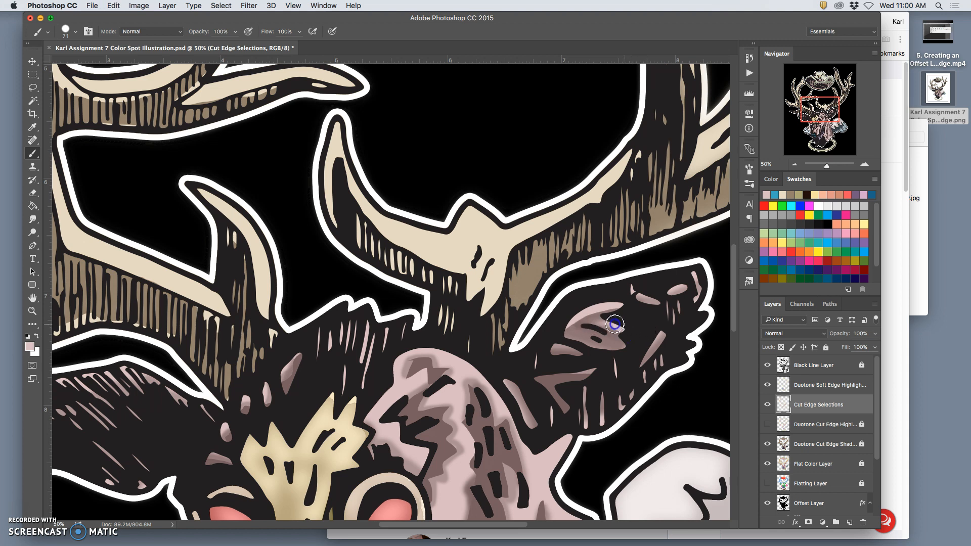
pyautogui.moveTo(586, 338); pyautogui.dragTo(610, 317)
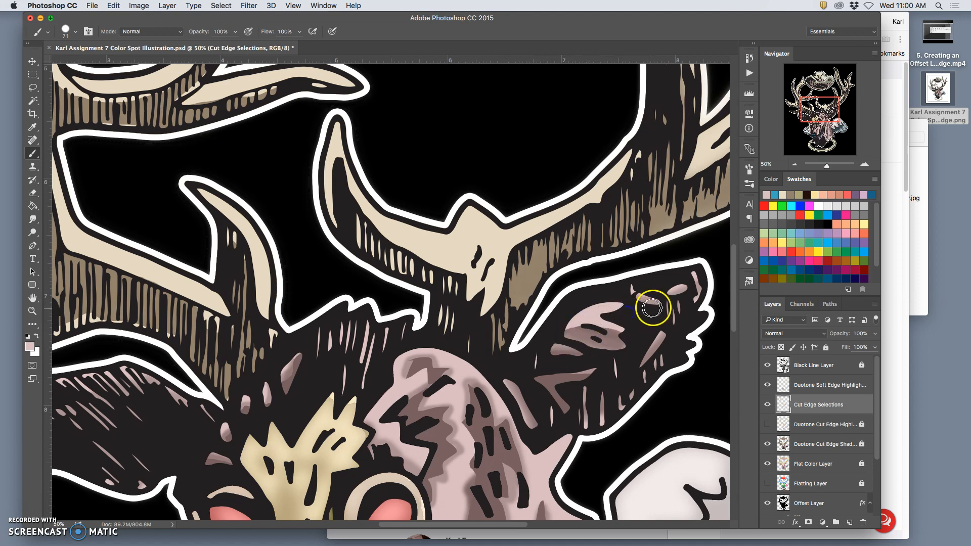
pyautogui.press('super+z')
pyautogui.press('super+alt+z')
# Step: Paint light pink highlights over the inner shapes of the deer's ear nearest the wing
pyautogui.moveTo(619, 323); pyautogui.dragTo(619, 322)
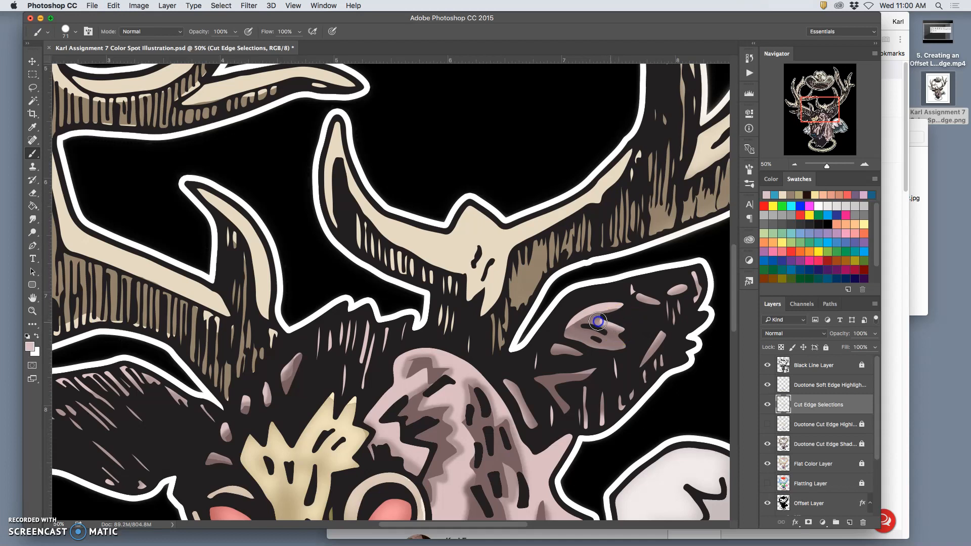
pyautogui.moveTo(559, 333)
pyautogui.mouseDown()
pyautogui.moveTo(663, 331)
pyautogui.moveTo(639, 290)
pyautogui.moveTo(671, 288)
pyautogui.moveTo(661, 295)
pyautogui.mouseUp()
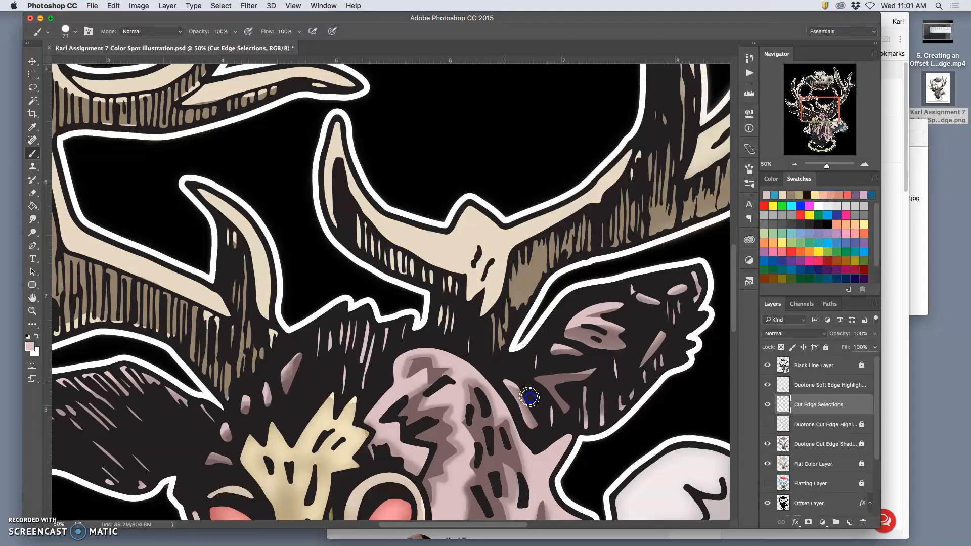
pyautogui.press('super+minus')
pyautogui.press('super+minus')
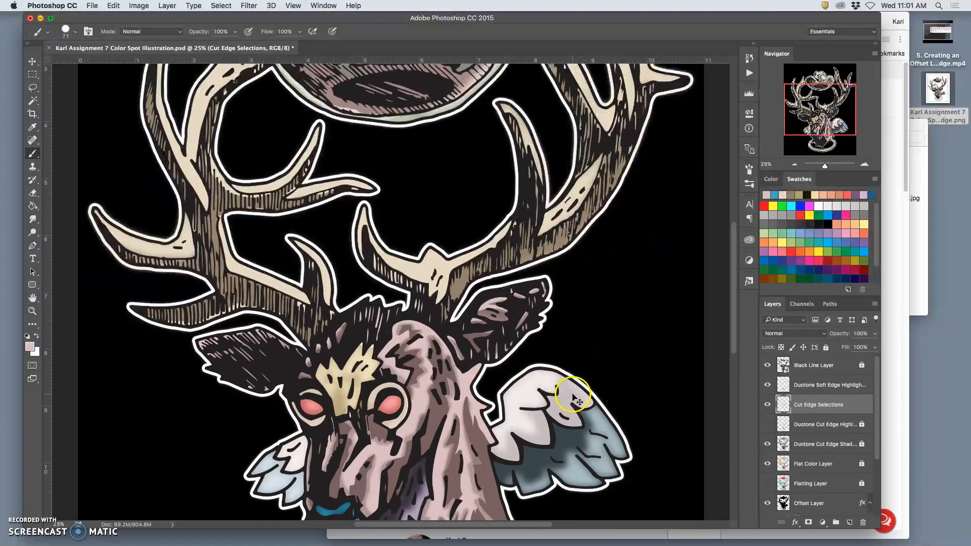
pyautogui.press('super+minus')
pyautogui.press('super+minus')
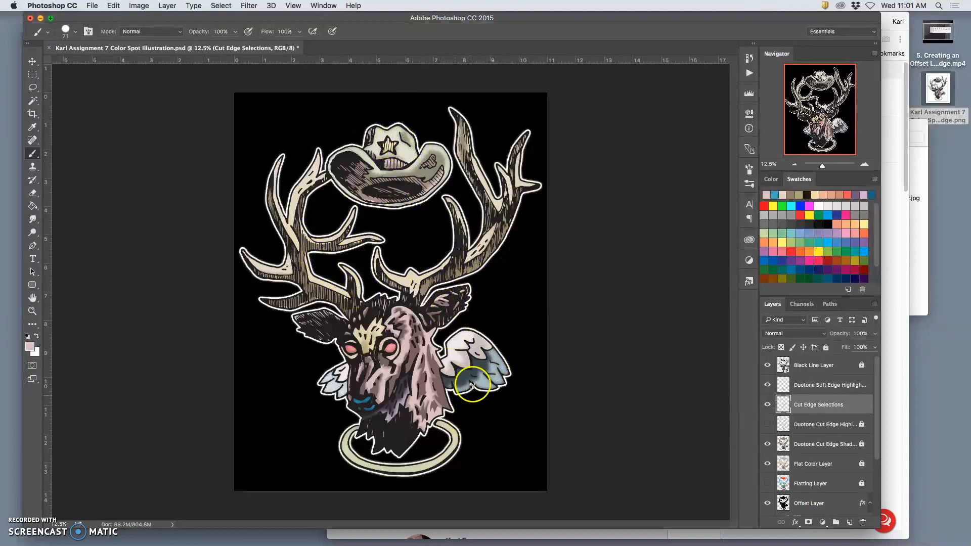
# Step: Compare the deer's head with and without the Duotone Soft Edge Highlights layer, leaving the layer visible
pyautogui.press('super+equal')
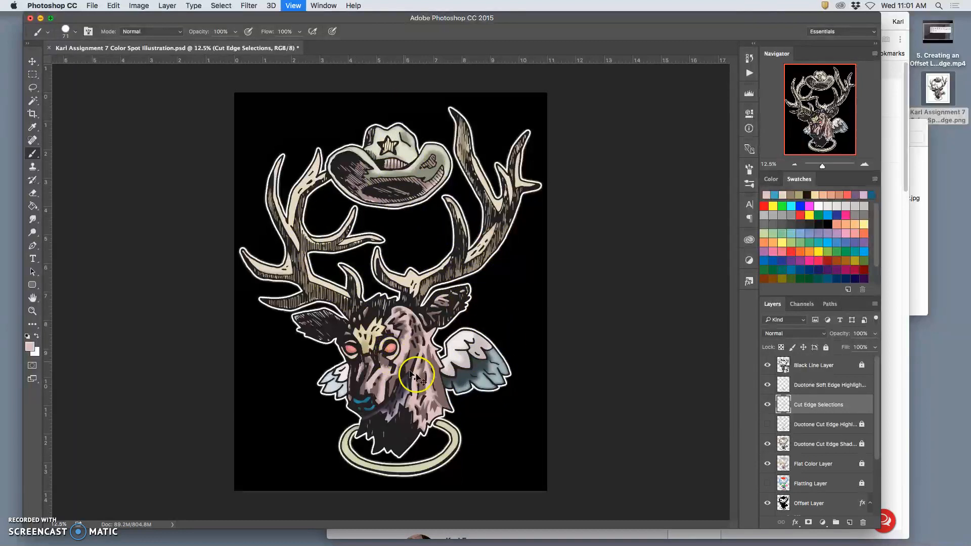
pyautogui.press('super+equal')
pyautogui.press('super+equal')
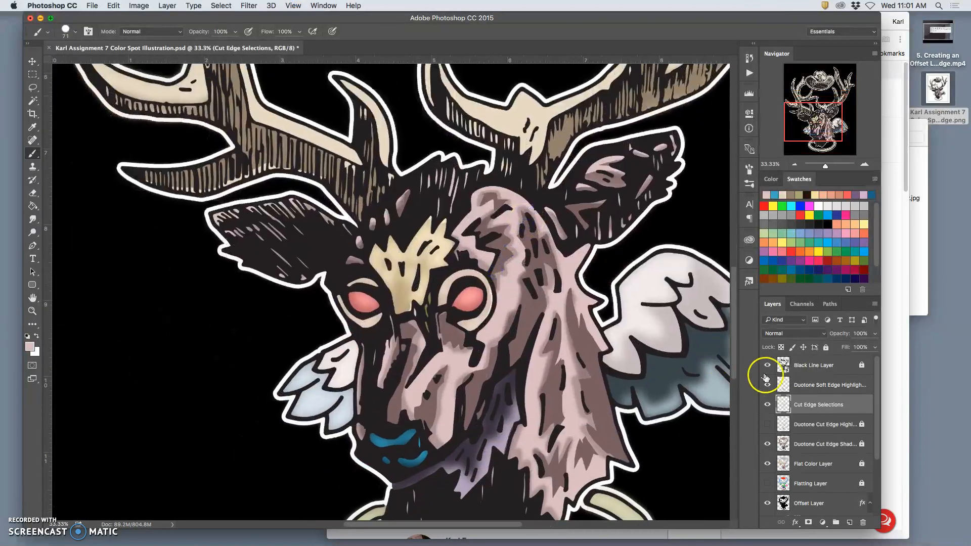
pyautogui.click(767, 385)
pyautogui.click(768, 385)
pyautogui.click(768, 385)
pyautogui.click(767, 385)
pyautogui.click(767, 385)
pyautogui.click(766, 385)
pyautogui.click(765, 385)
pyautogui.click(765, 384)
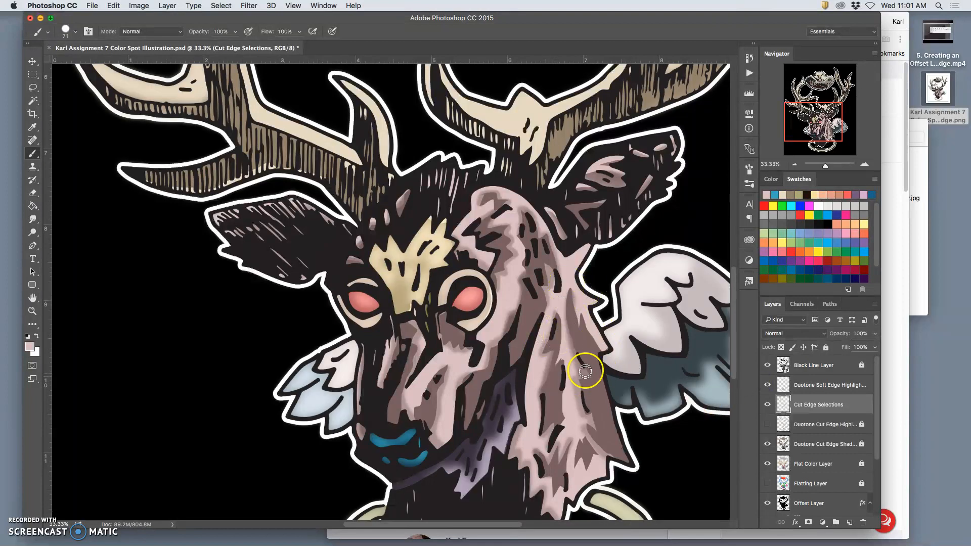